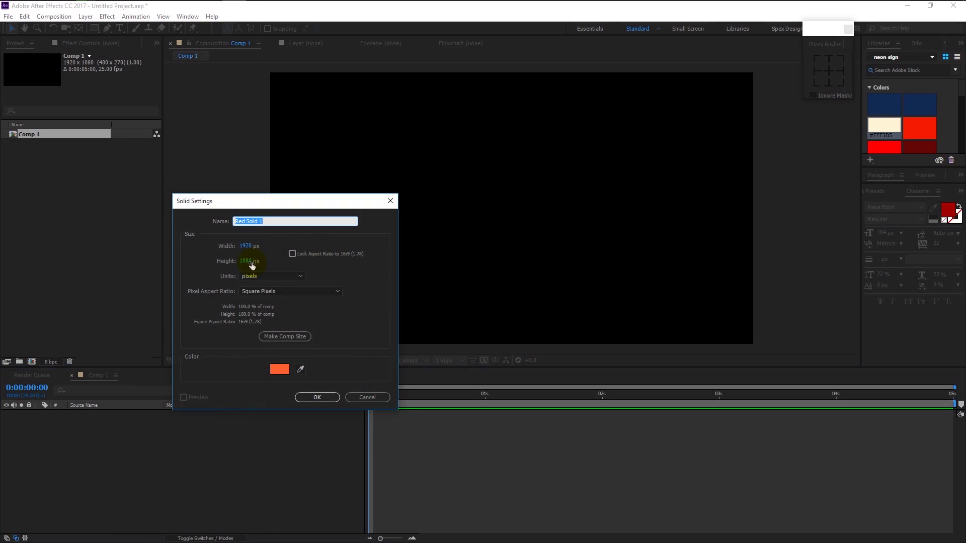
# - Create a 1920 x 1080 solid layer coloured orange (FF6434)
pyautogui.click(279, 369)
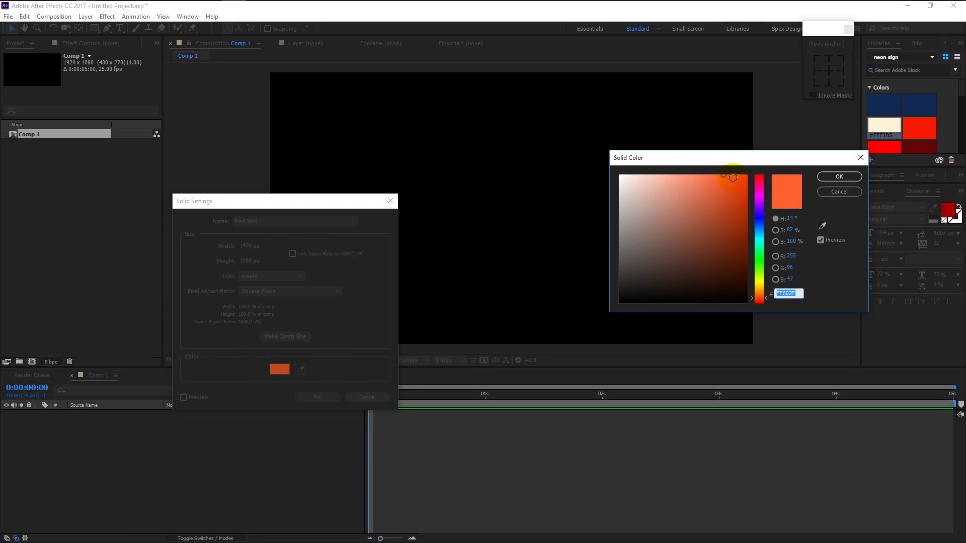
pyautogui.moveTo(729, 178); pyautogui.dragTo(721, 174)
pyautogui.click(840, 178)
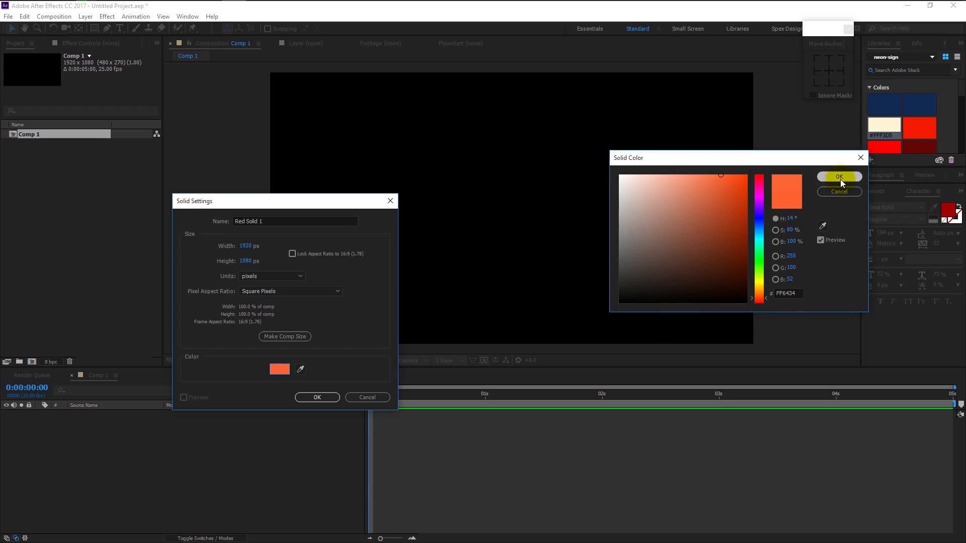
pyautogui.click(328, 399)
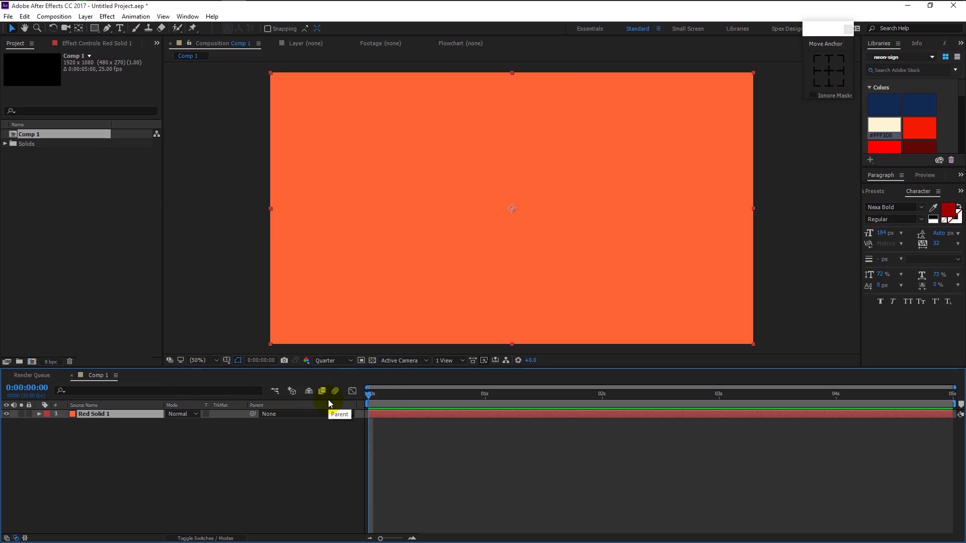
pyautogui.click(247, 503)
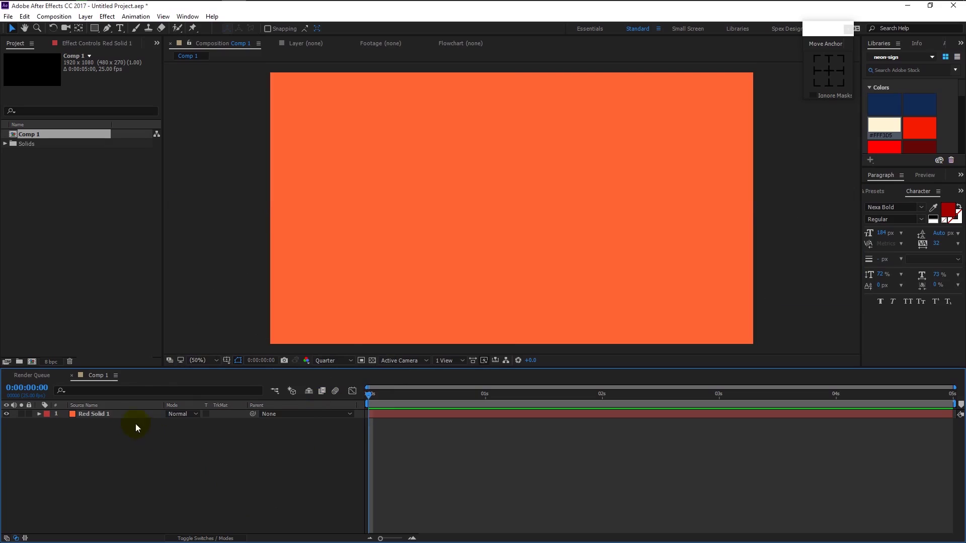
# - Rename the orange solid layer as BG and lock it
pyautogui.click(110, 414)
pyautogui.press('Return')
pyautogui.write('BG')
pyautogui.press('Return')
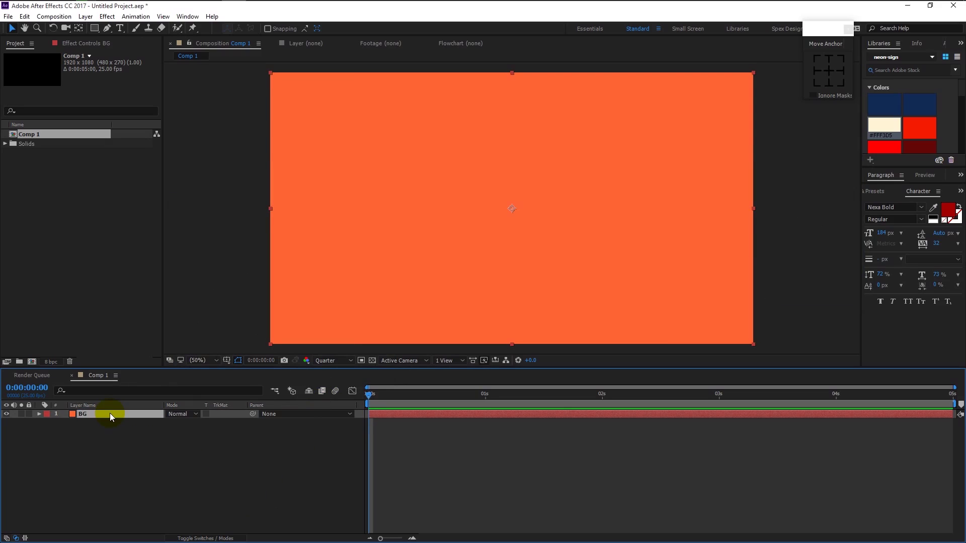
pyautogui.click(29, 414)
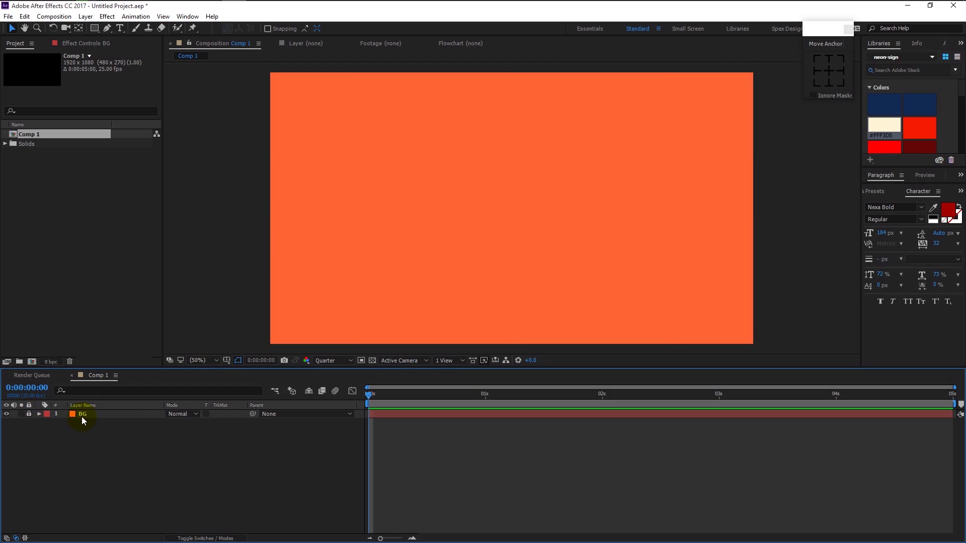
pyautogui.moveTo(545, 259); pyautogui.dragTo(495, 275)
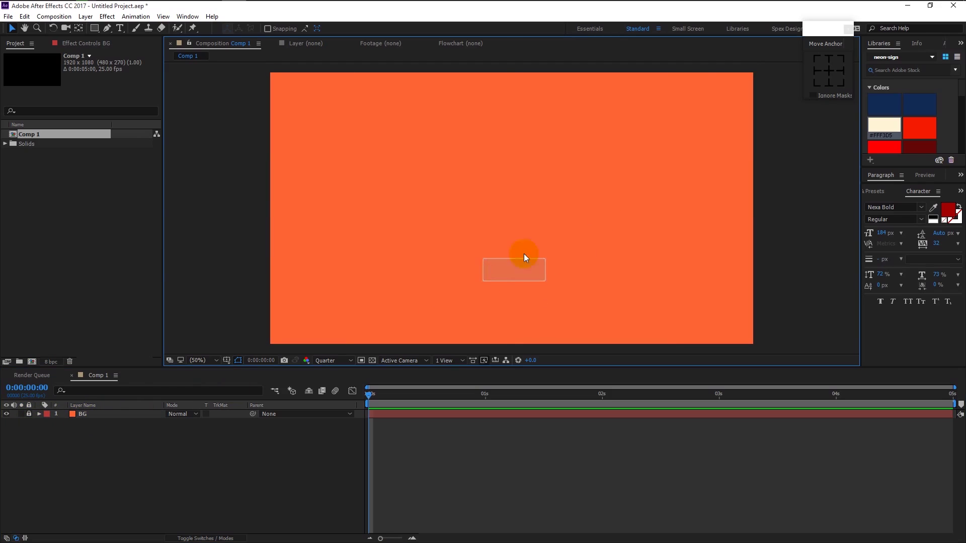
pyautogui.moveTo(584, 172); pyautogui.dragTo(557, 248)
pyautogui.click(248, 478)
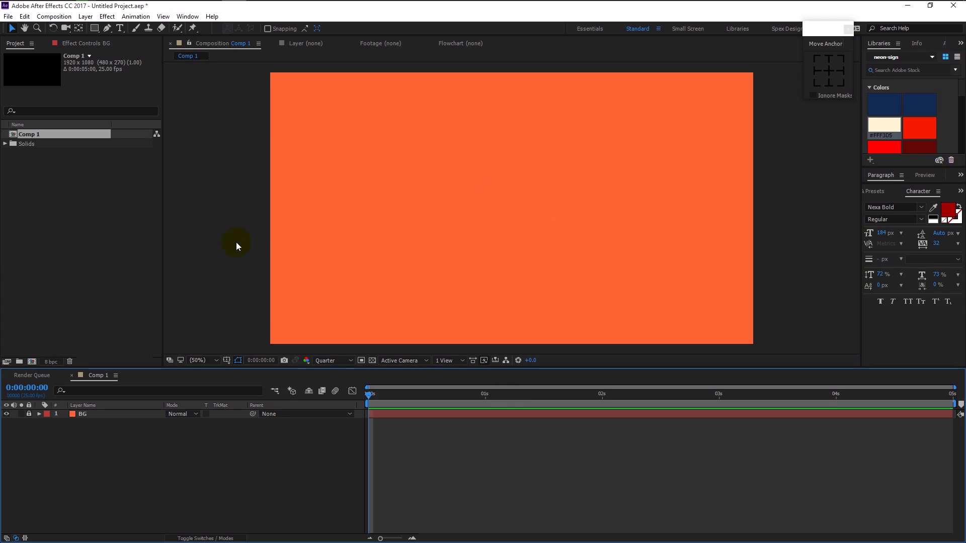
# - Draw a circle with the Ellipse tool, slightly below the centre of the composition
pyautogui.click(94, 28)
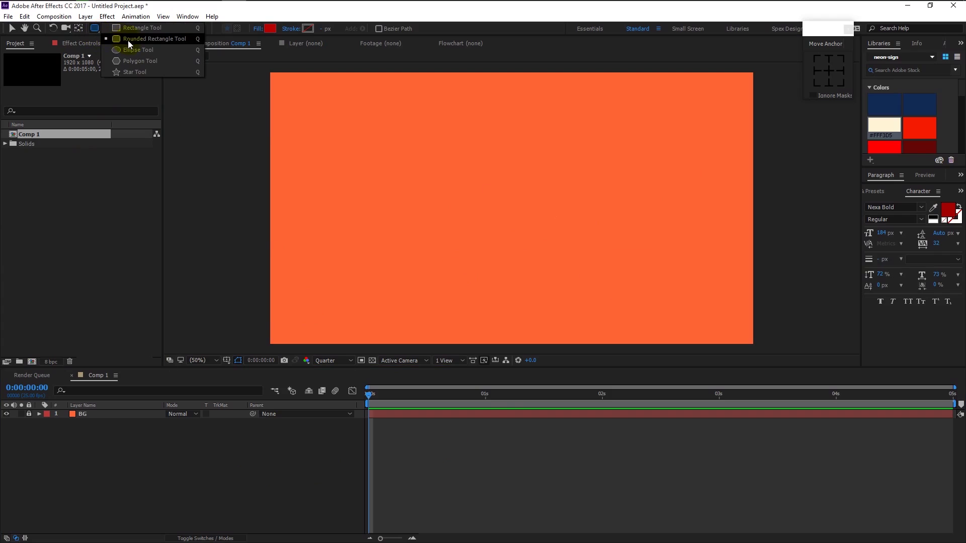
pyautogui.click(133, 50)
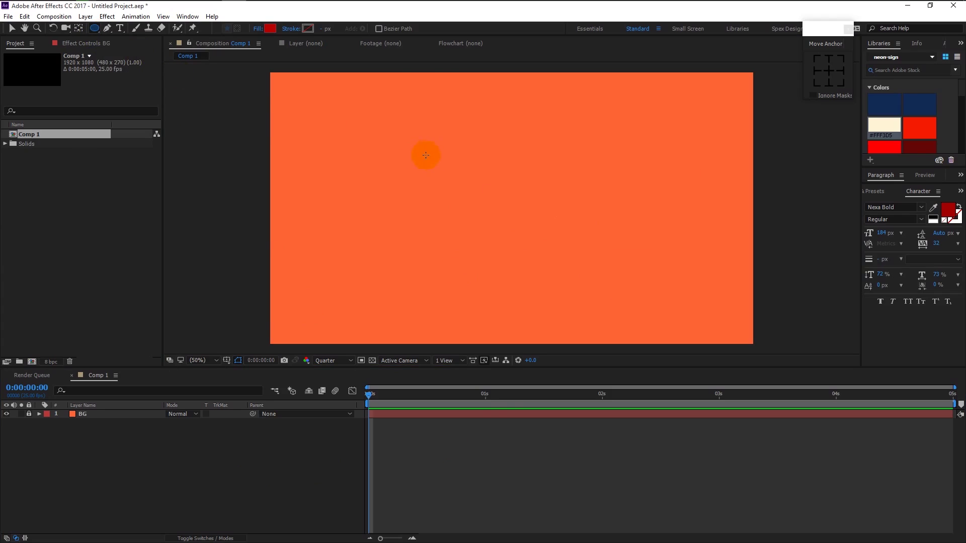
pyautogui.moveTo(468, 180); pyautogui.dragTo(551, 265)
# - Set the circle's fill colour to white (FFFFFF) and centre the anchor point on the shape
pyautogui.click(271, 28)
pyautogui.click(655, 190)
pyautogui.moveTo(562, 148); pyautogui.dragTo(593, 151)
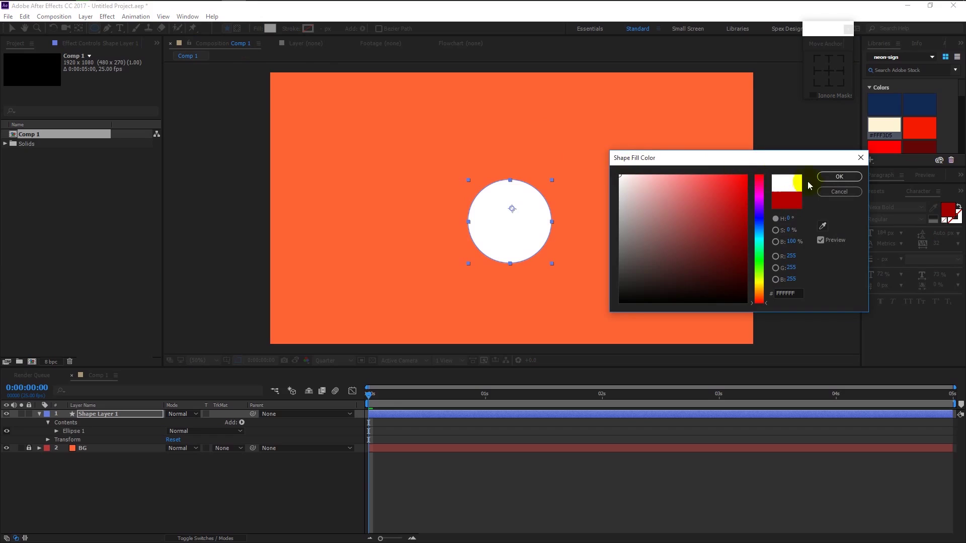
pyautogui.click(838, 177)
pyautogui.click(828, 71)
# - Move the ellipse inside the shape layer slightly upwards, close to the centre of the composition
pyautogui.press('v')
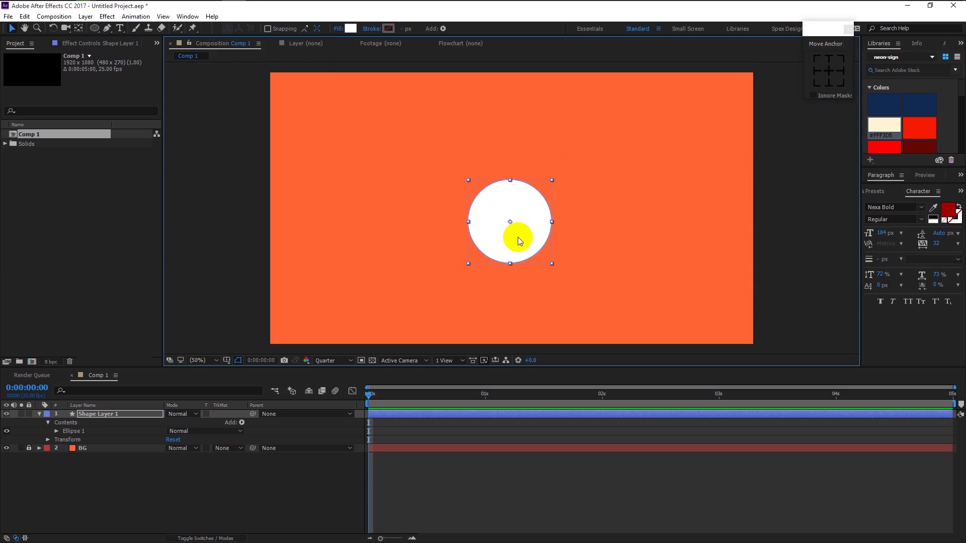
pyautogui.click(520, 237)
pyautogui.moveTo(520, 237); pyautogui.dragTo(516, 219)
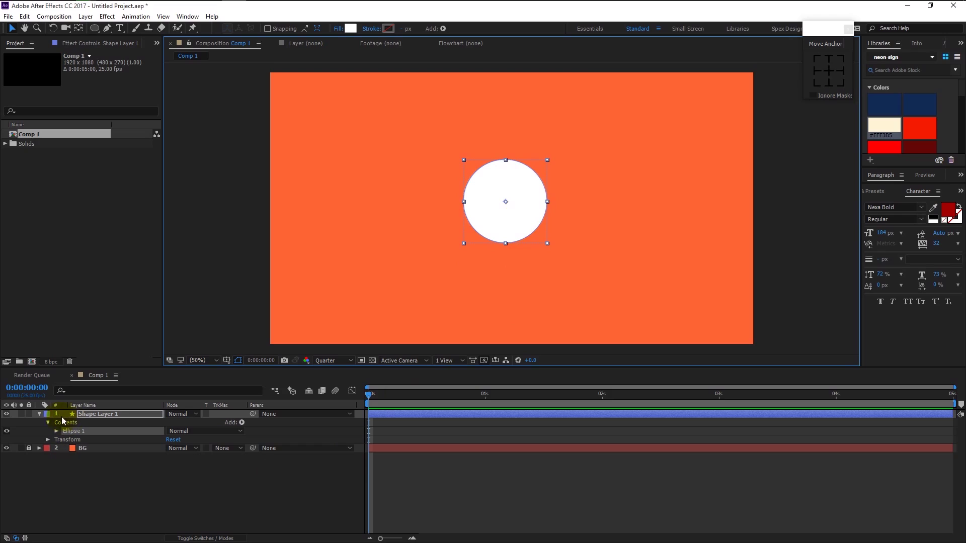
# - Collapse the shape layer's properties and rename the layer as Circle
pyautogui.click(39, 413)
pyautogui.click(108, 414)
pyautogui.press('Return')
pyautogui.write('Circle')
pyautogui.press('Return')
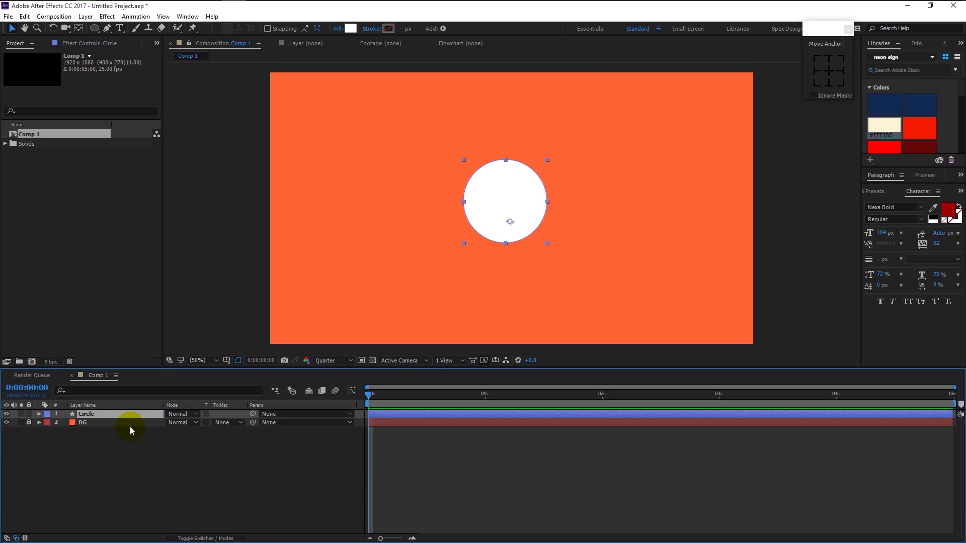
# - Scale the Circle layer down to 24%
pyautogui.press('s')
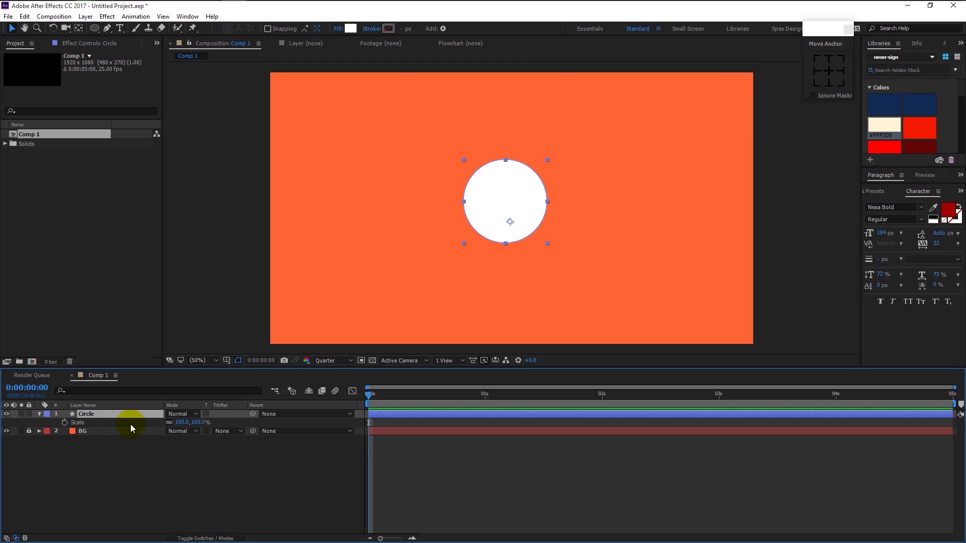
pyautogui.moveTo(200, 423); pyautogui.dragTo(169, 425)
pyautogui.click(535, 216)
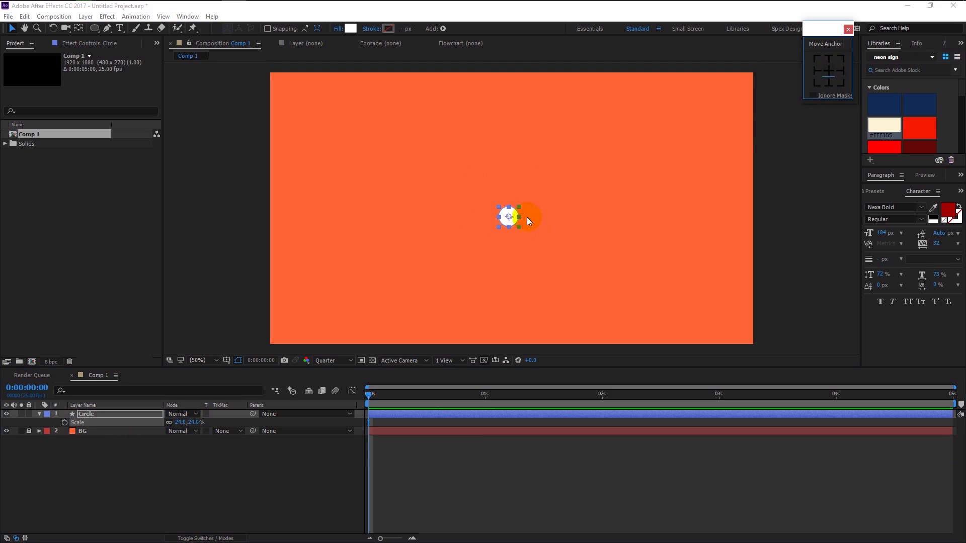
pyautogui.click(231, 481)
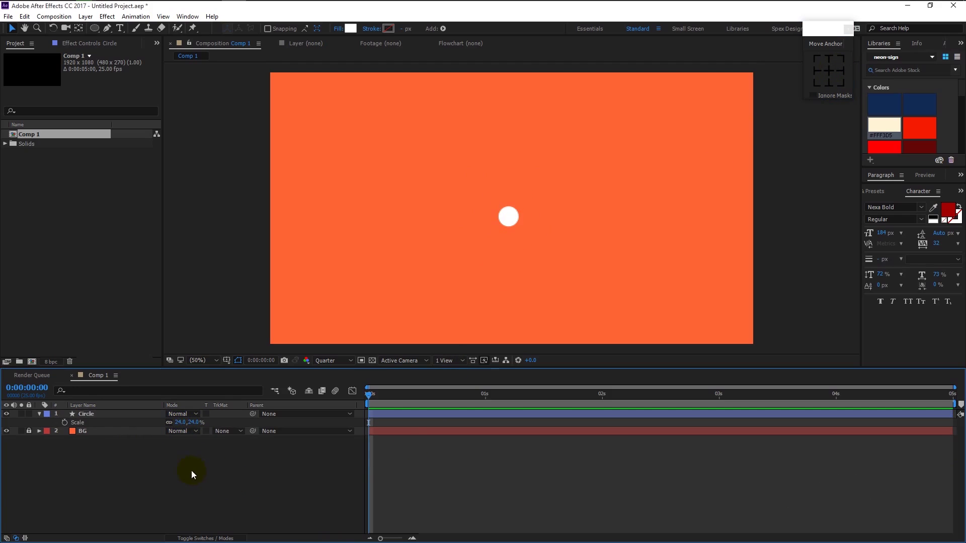
# - Move the Circle layer above the composition's upper edge by setting its position to 947.7, -62.2
pyautogui.click(307, 385)
pyautogui.press('p')
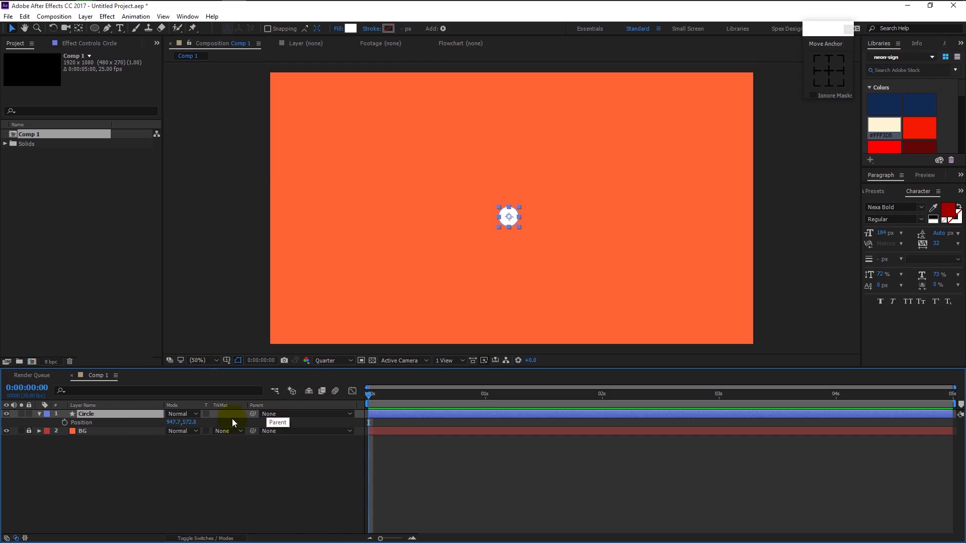
pyautogui.moveTo(190, 423); pyautogui.dragTo(3, 421)
pyautogui.click(84, 463)
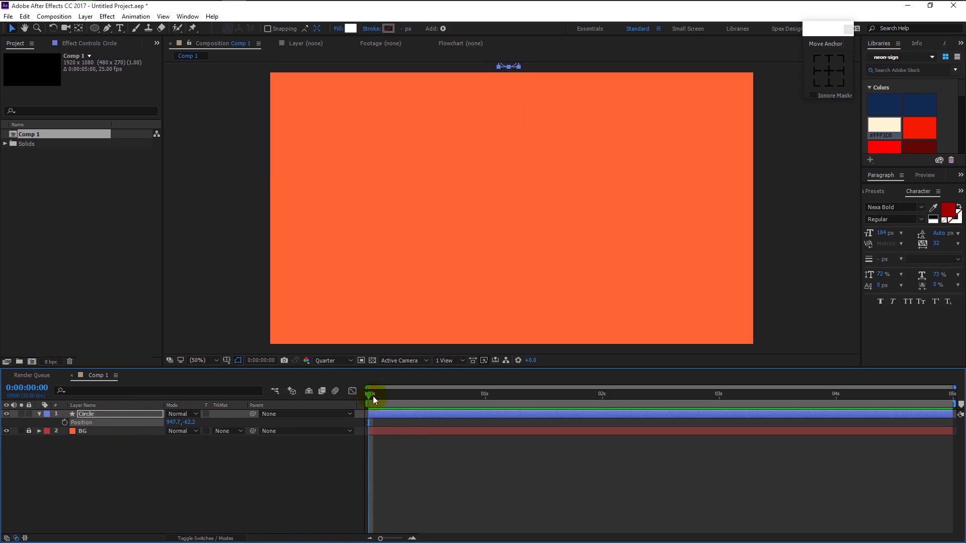
# - Keyframe the Circle layer's position at 0:00:00:10 and add a second keyframe of 947.7, 507.8 at 0:00:01:15
pyautogui.moveTo(371, 398); pyautogui.dragTo(402, 406)
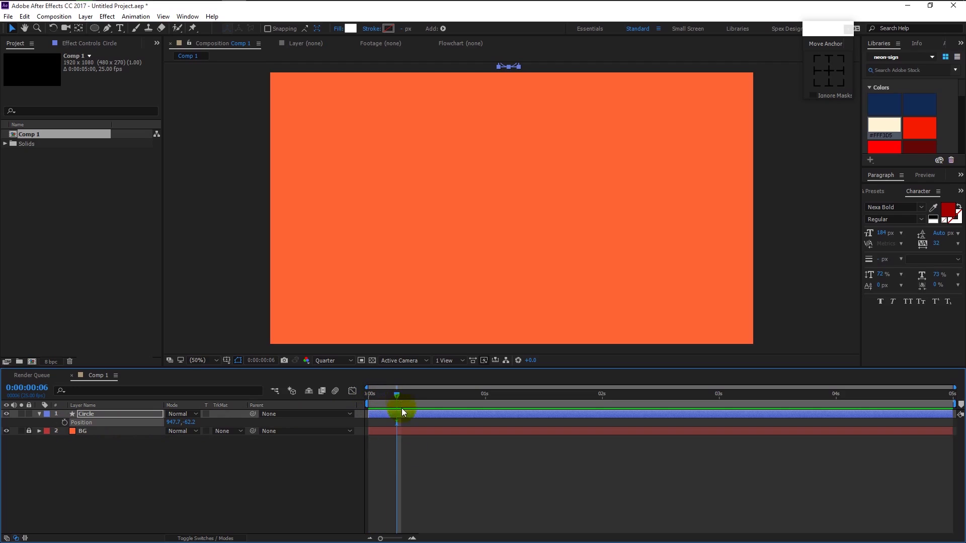
pyautogui.moveTo(381, 539); pyautogui.dragTo(381, 538)
pyautogui.click(443, 399)
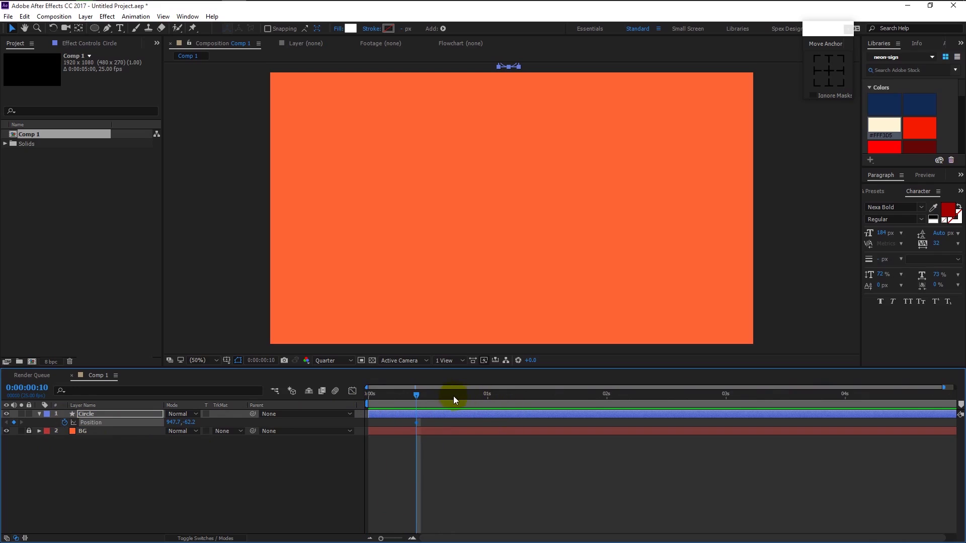
pyautogui.moveTo(423, 396); pyautogui.dragTo(553, 409)
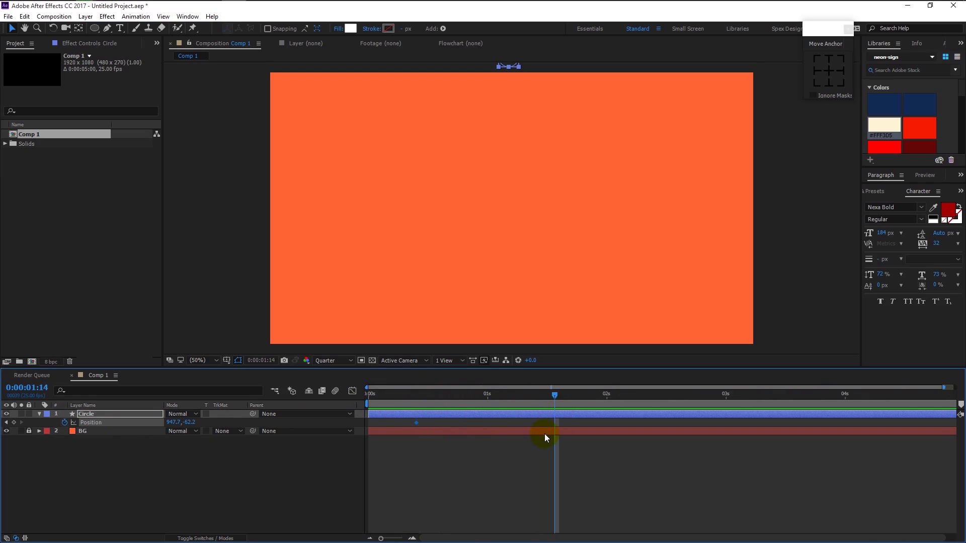
pyautogui.moveTo(196, 424); pyautogui.dragTo(521, 441)
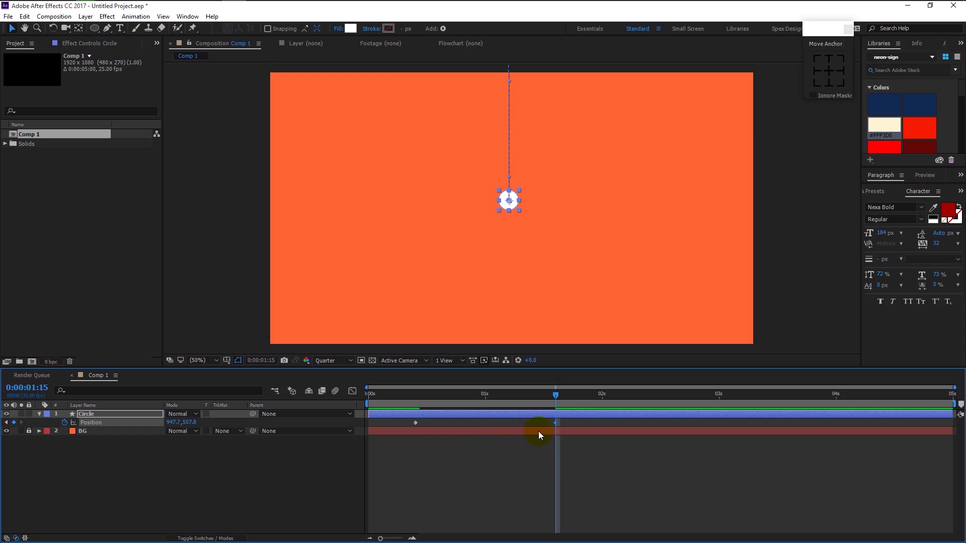
# - Apply Easy Ease to both position keyframes of the Circle layer
pyautogui.click(569, 422)
pyautogui.moveTo(463, 426); pyautogui.dragTo(373, 422)
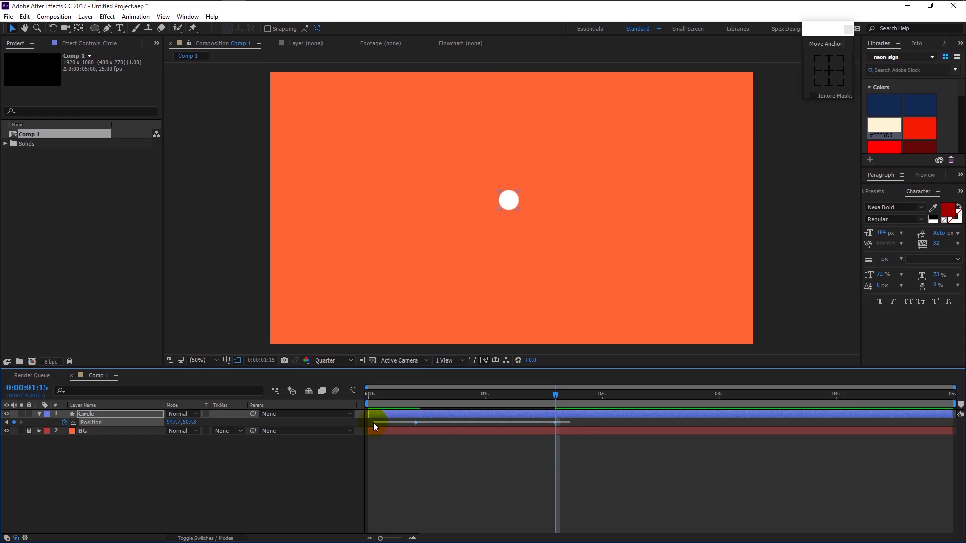
pyautogui.rightClick(412, 424)
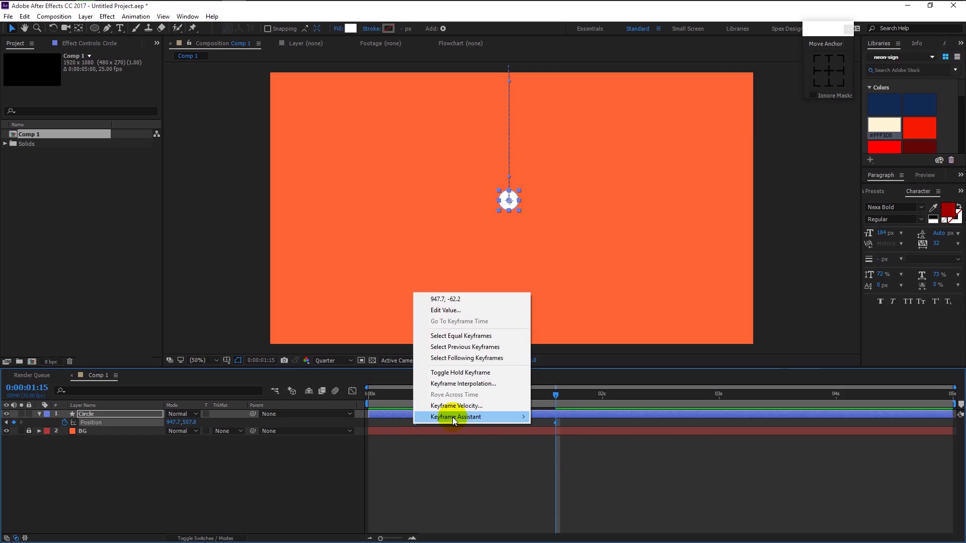
pyautogui.moveTo(454, 416)
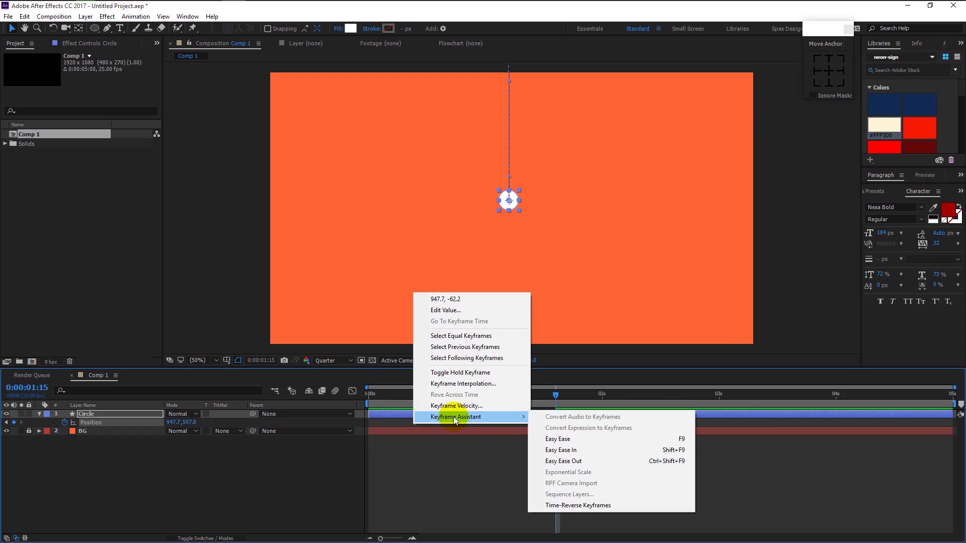
pyautogui.click(551, 441)
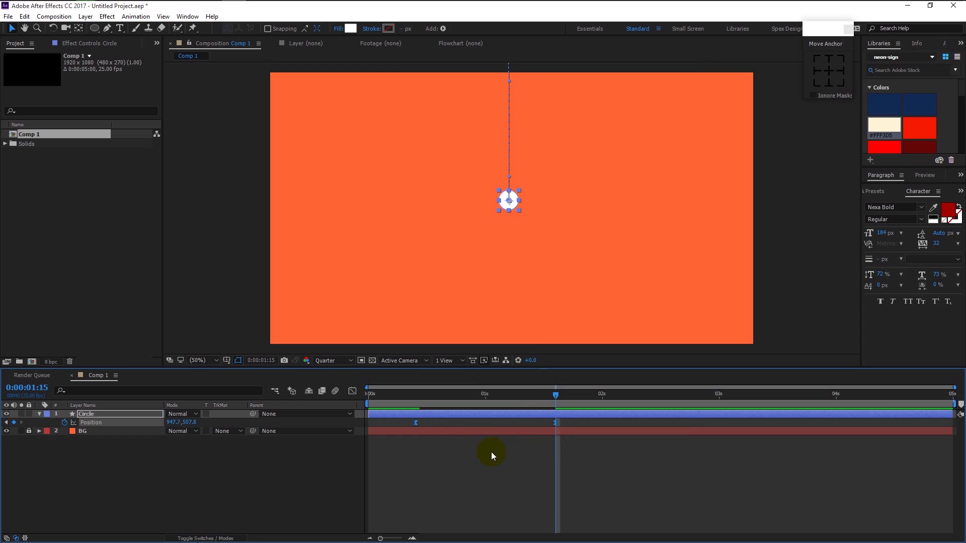
# - In the Graph Editor's speed graph, extend the last position keyframe's incoming handle back to about 1 s, and return to the layer bars
pyautogui.click(352, 391)
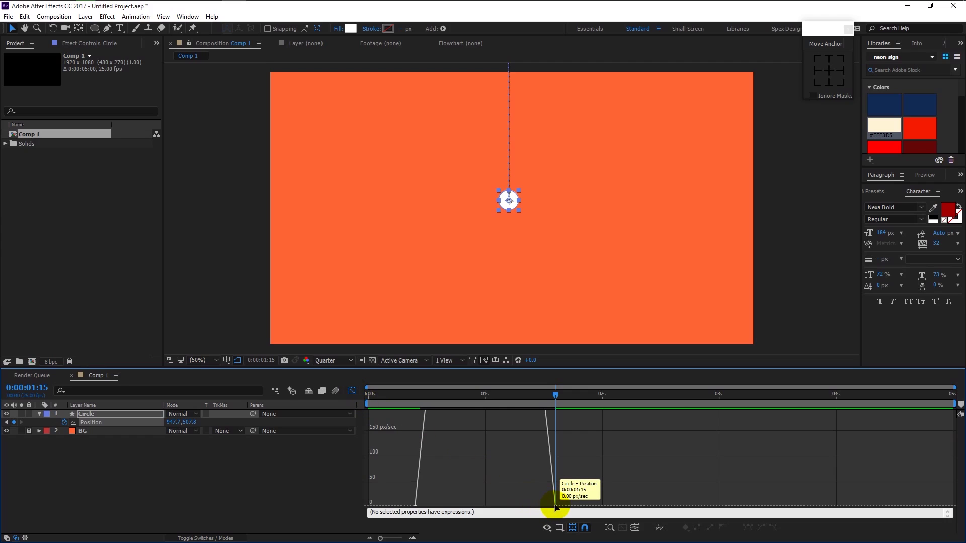
pyautogui.click(536, 505)
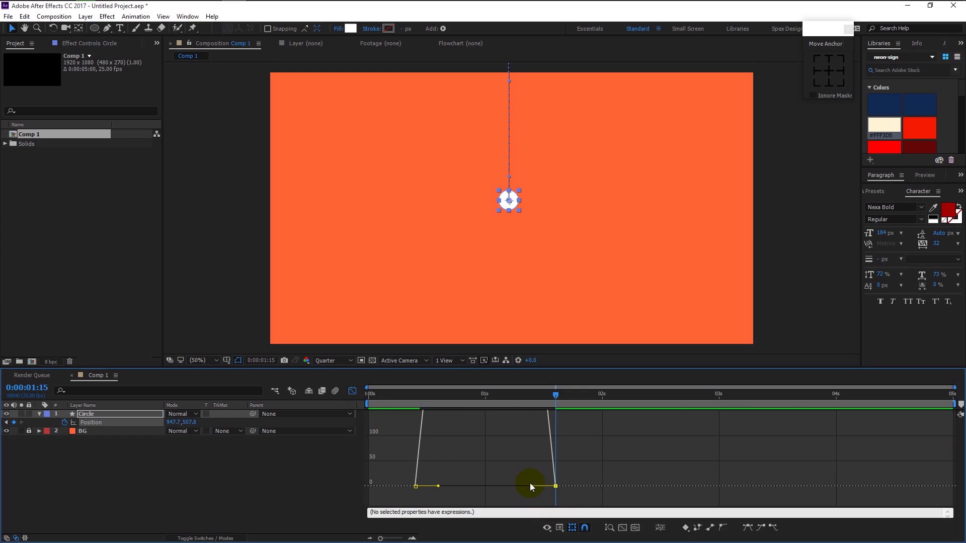
pyautogui.moveTo(532, 486); pyautogui.dragTo(445, 486)
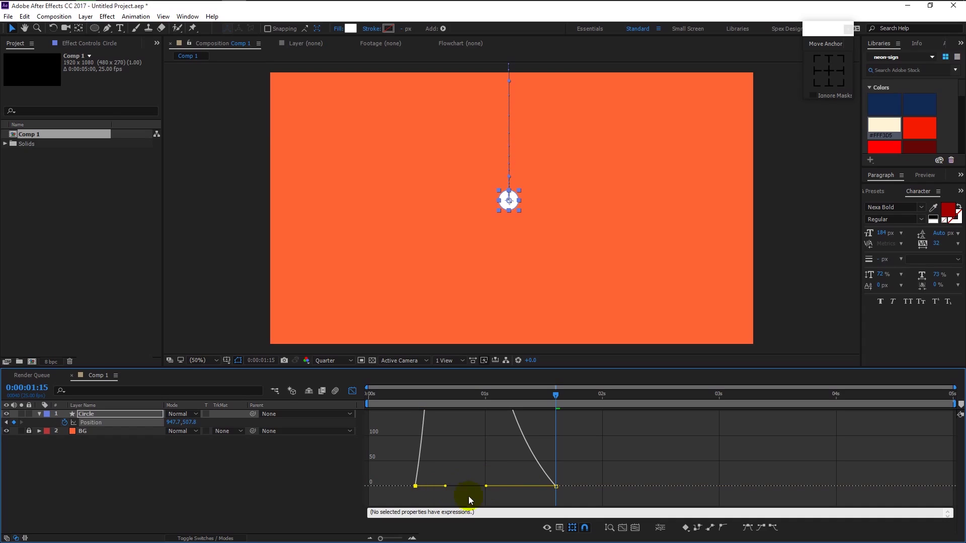
pyautogui.click(559, 529)
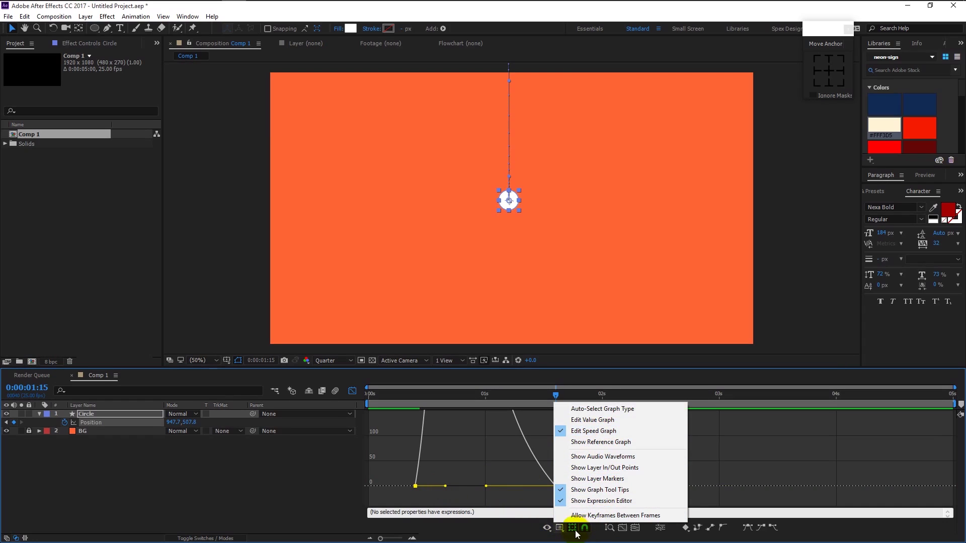
pyautogui.click(354, 390)
pyautogui.click(353, 391)
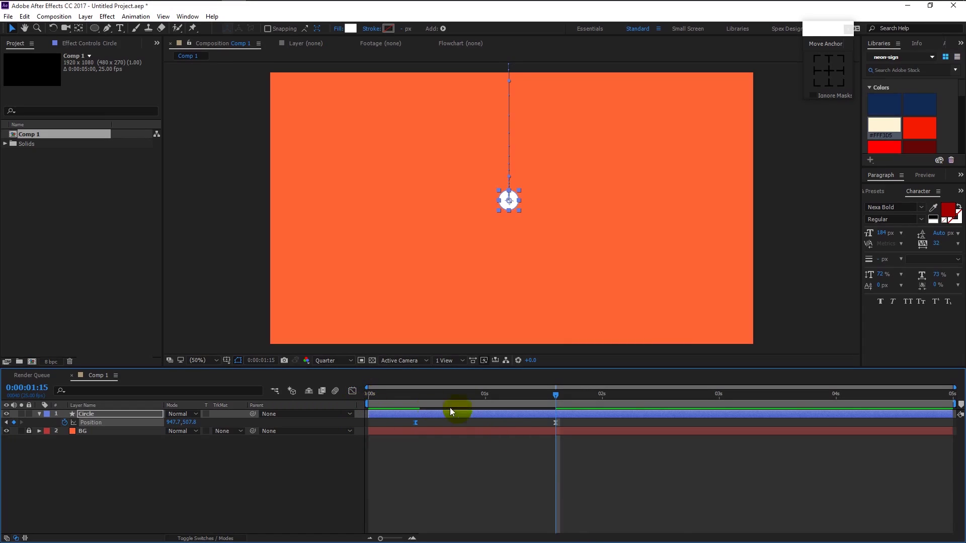
# - Preview the circle's drop animation from the start of the composition
pyautogui.moveTo(396, 396); pyautogui.dragTo(369, 397)
pyautogui.click(454, 453)
pyautogui.press('space')
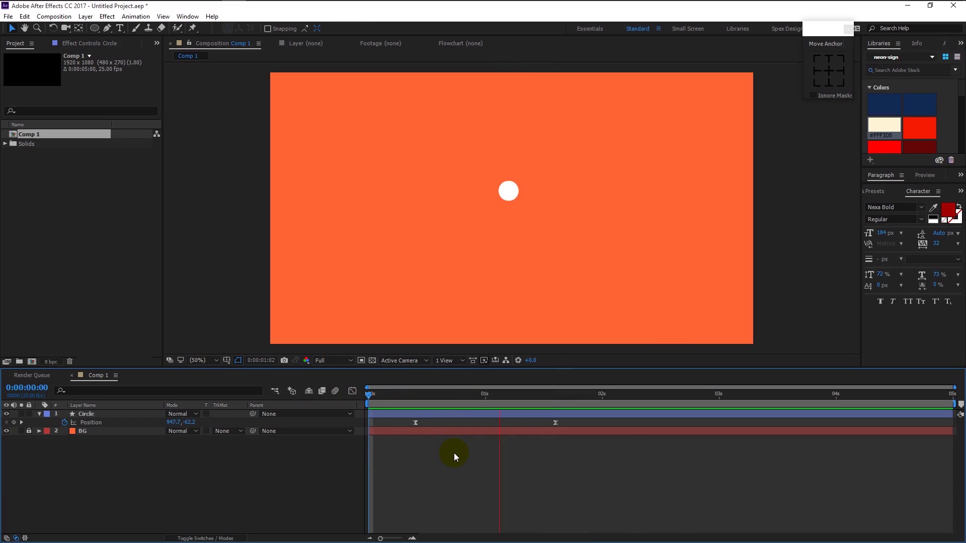
pyautogui.press('space')
pyautogui.press('space')
pyautogui.press('space')
pyautogui.press('space')
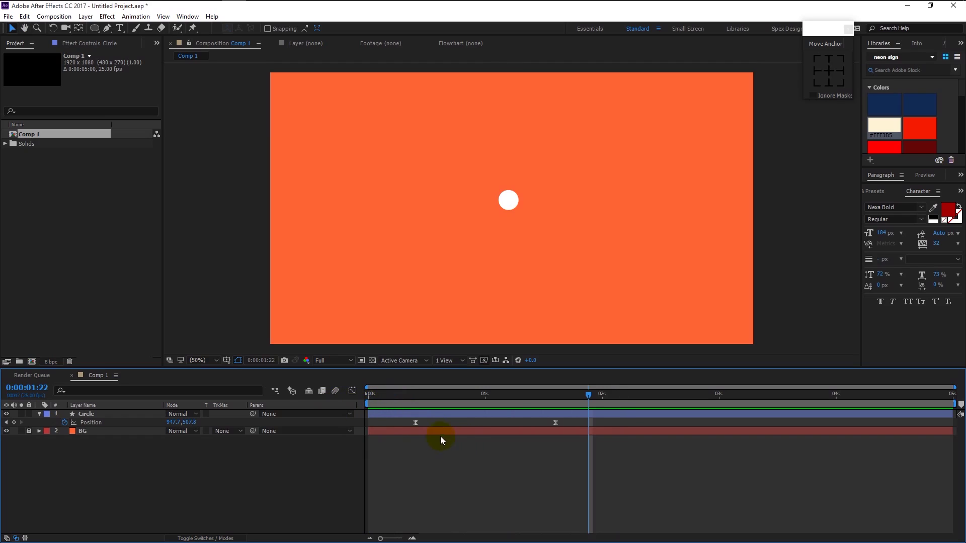
# - Add a scale keyframe to the Circle layer at 0:00:01:20
pyautogui.click(84, 415)
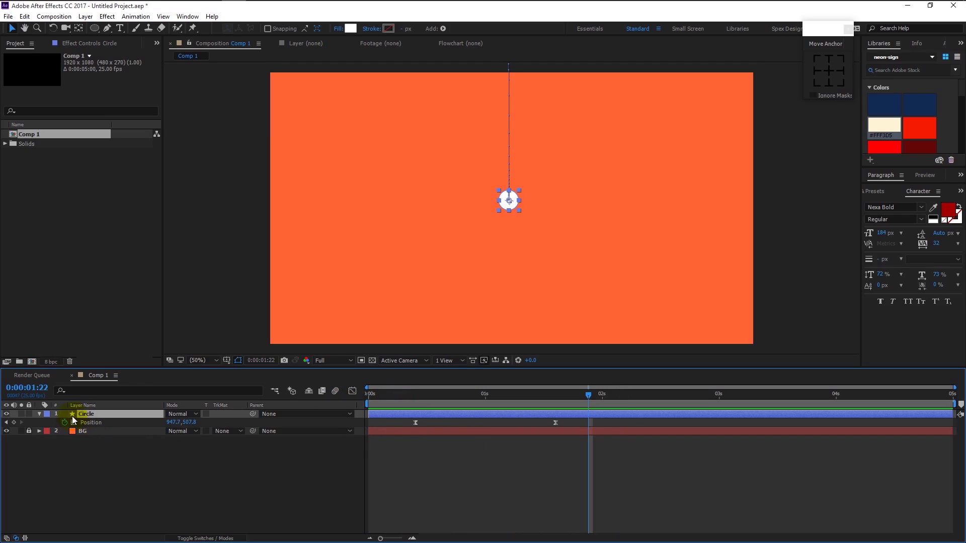
pyautogui.click(572, 399)
pyautogui.press('=')
pyautogui.click(666, 397)
pyautogui.click(369, 538)
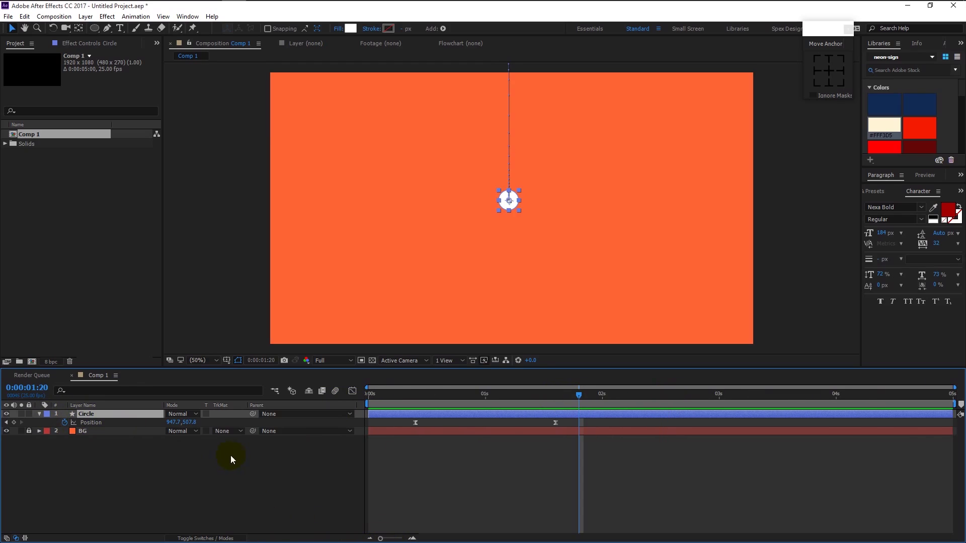
pyautogui.press('s')
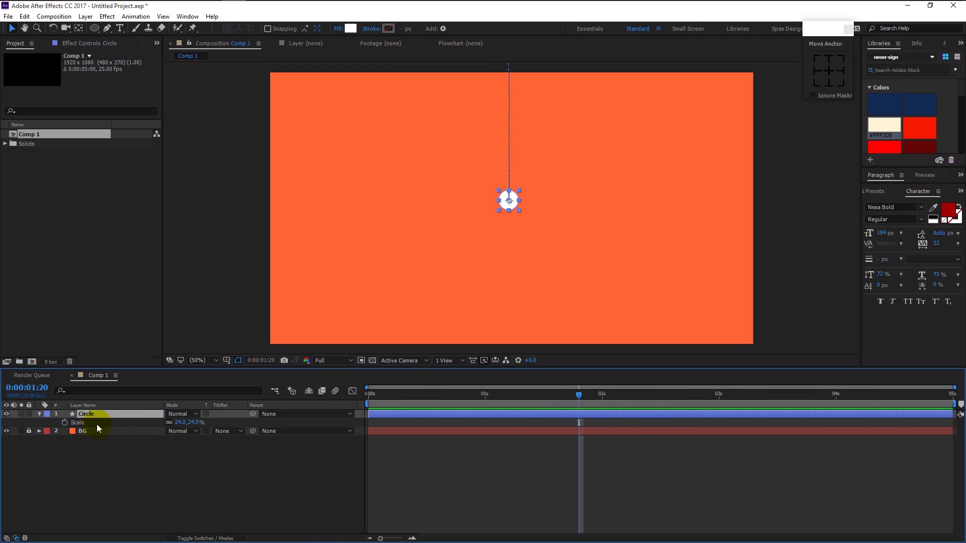
pyautogui.click(64, 423)
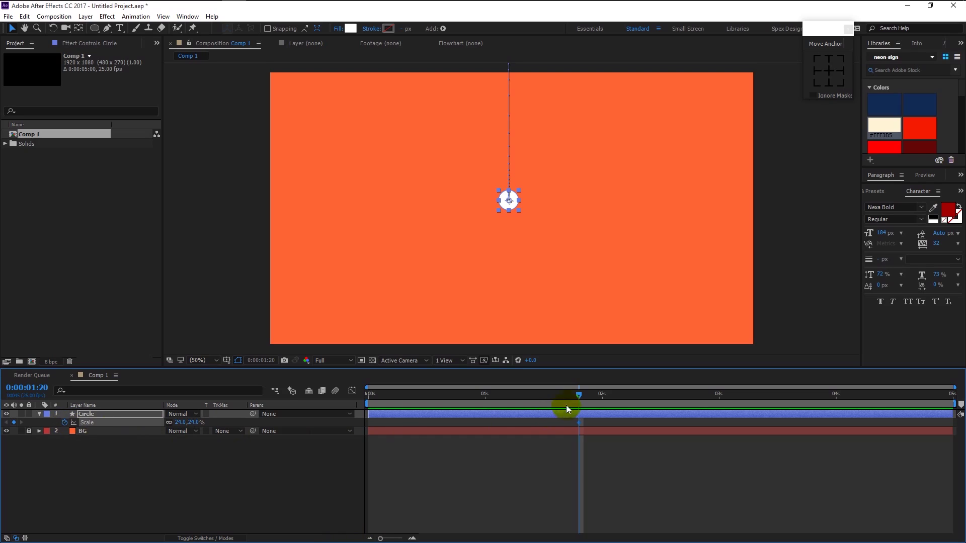
# - Keyframe the Circle layer's scale at 120% at 0:00:02:02 and at 100% at 0:00:02:09
pyautogui.moveTo(581, 398); pyautogui.dragTo(611, 406)
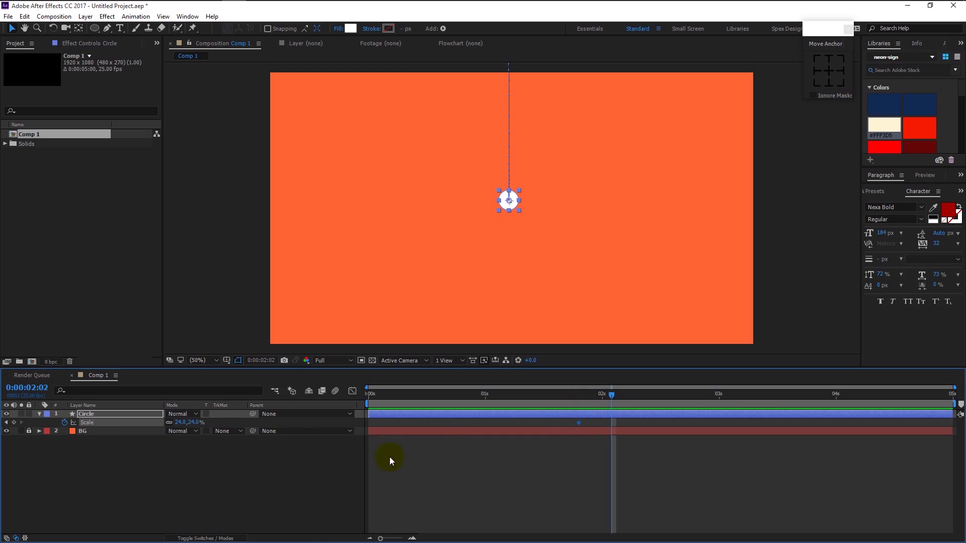
pyautogui.moveTo(191, 423); pyautogui.dragTo(251, 431)
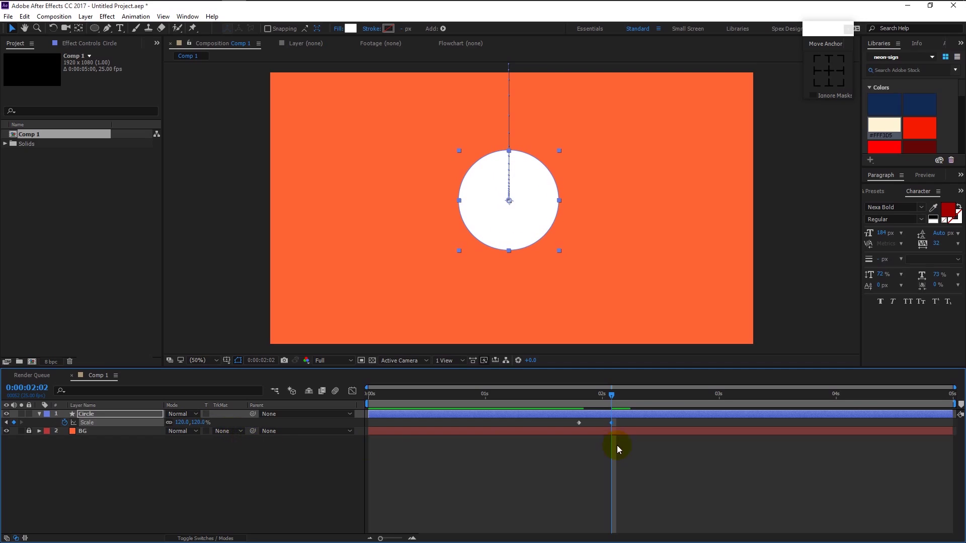
pyautogui.moveTo(612, 401); pyautogui.dragTo(645, 401)
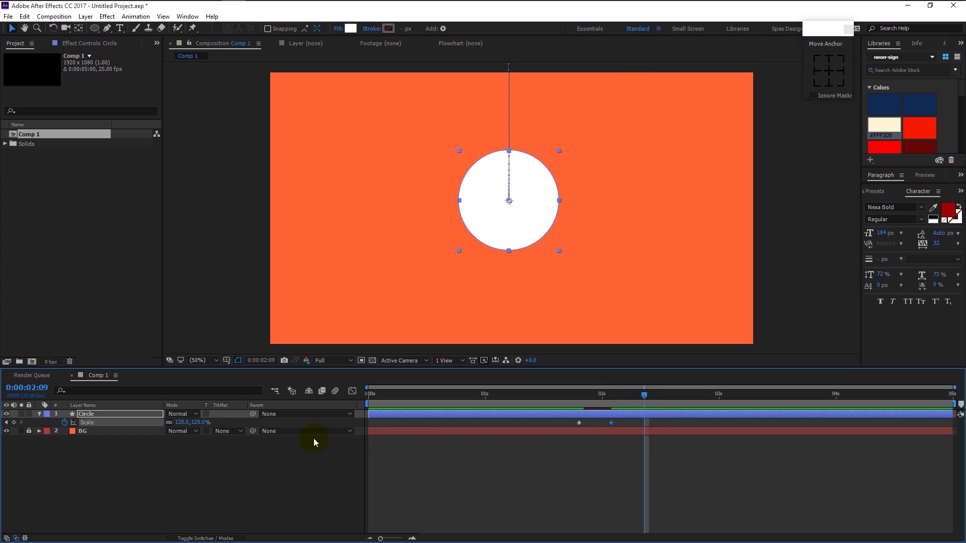
pyautogui.click(199, 423)
pyautogui.write('100')
pyautogui.press('Return')
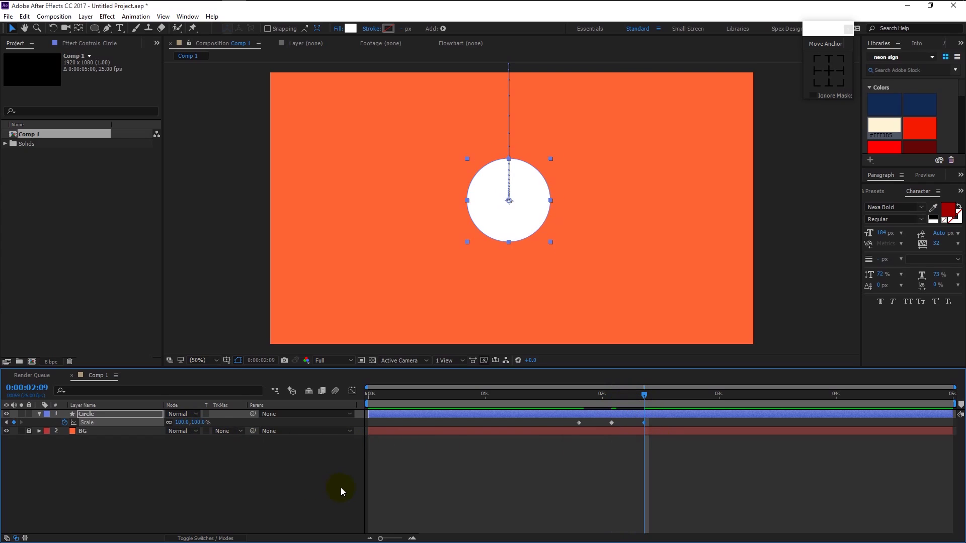
# - Apply Easy Ease to all three scale keyframes of the Circle layer
pyautogui.click(581, 463)
pyautogui.rightClick(578, 423)
pyautogui.moveTo(602, 418)
pyautogui.click(729, 436)
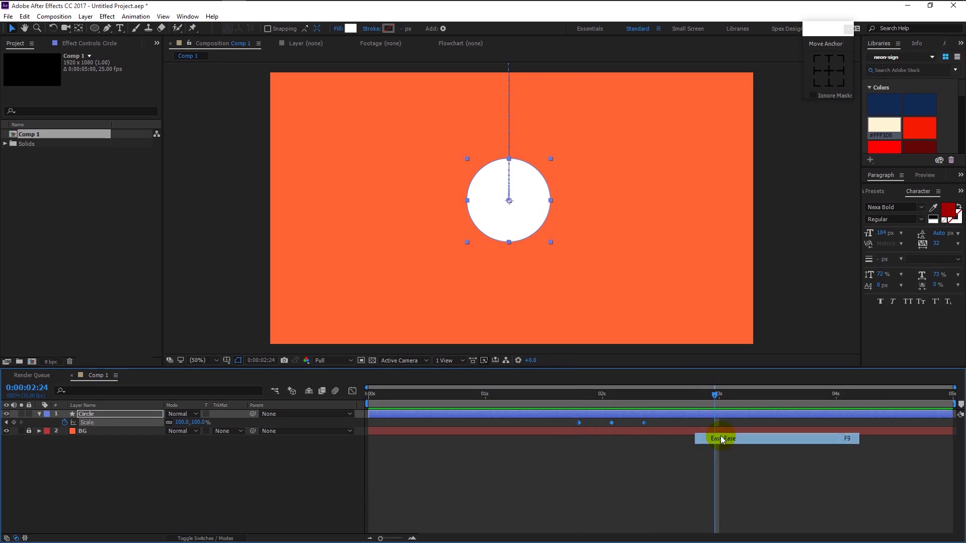
# - Preview the circle's drop and scale-up animation from the start of the composition
pyautogui.click(573, 398)
pyautogui.click(627, 493)
pyautogui.press('Home')
pyautogui.press('space')
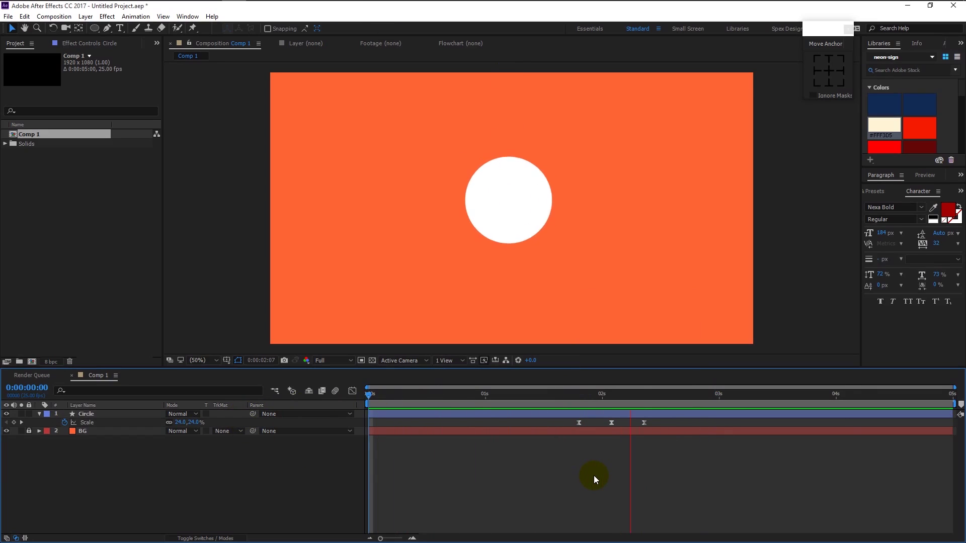
pyautogui.press('space')
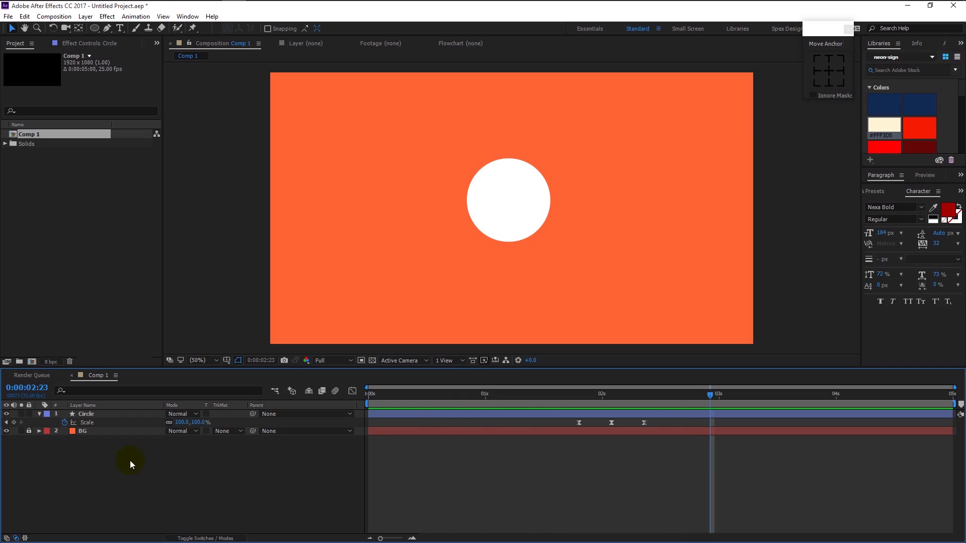
# - Collapse the Circle layer's properties and create a new composition named Arrow
pyautogui.click(39, 414)
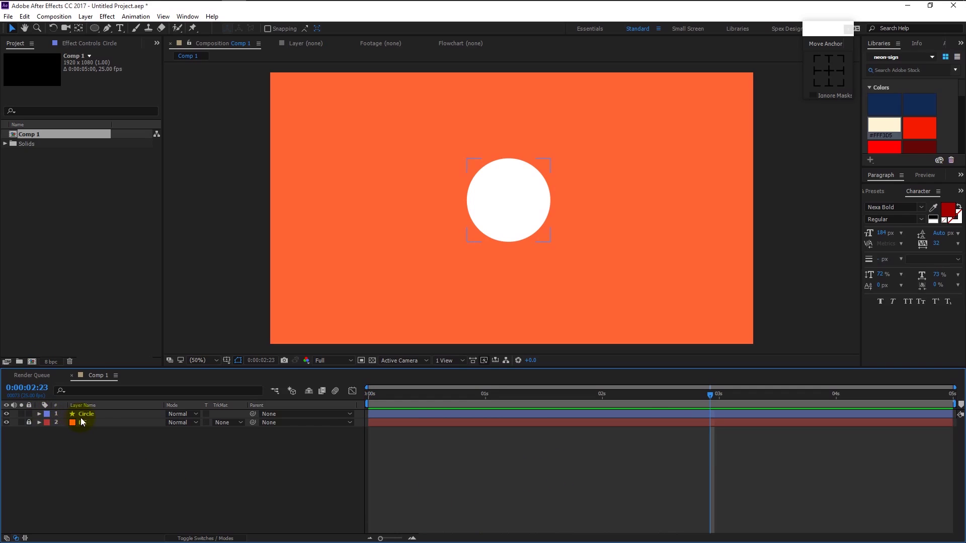
pyautogui.click(32, 361)
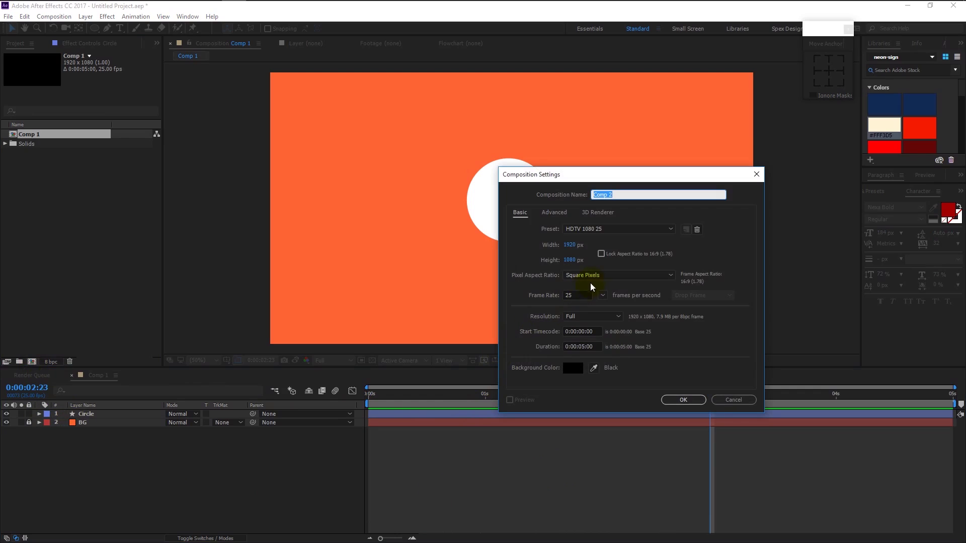
pyautogui.write('Arrow')
pyautogui.press('Return')
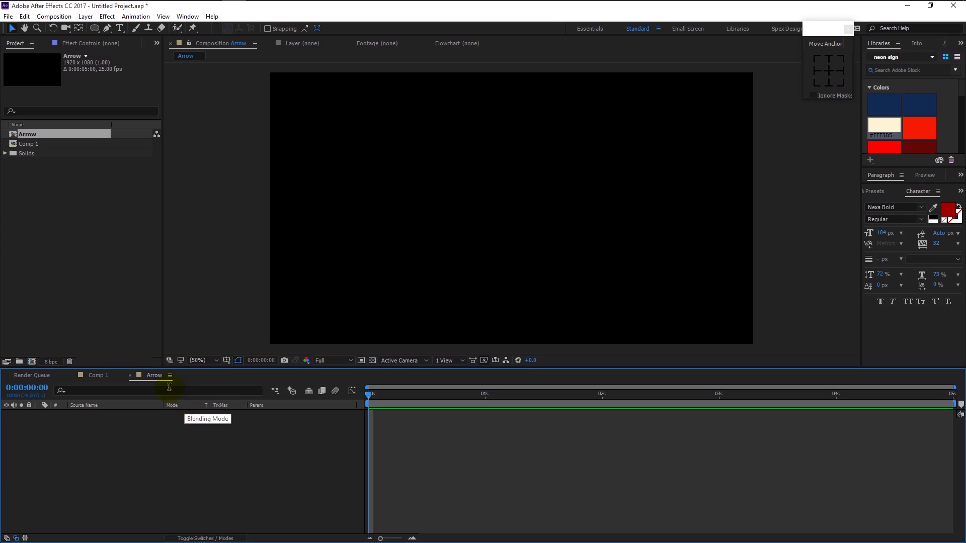
# - Draw a closed white triangle pointing up near the middle of the Arrow composition with the Pen tool
pyautogui.click(107, 29)
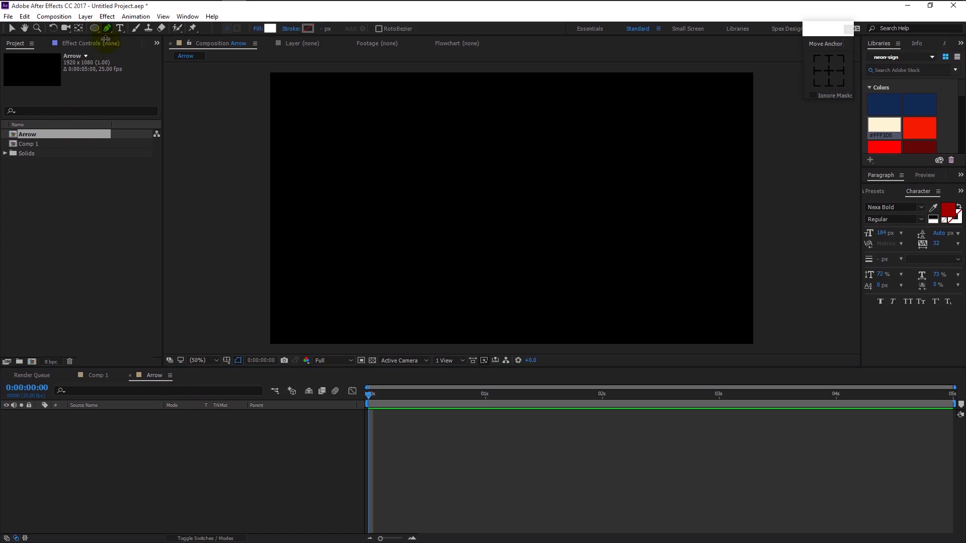
pyautogui.click(489, 162)
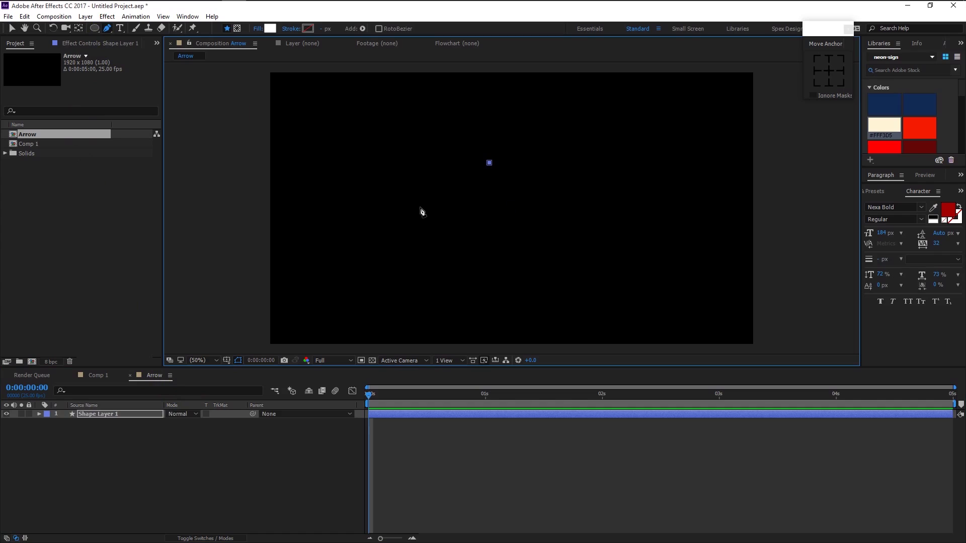
pyautogui.click(416, 235)
pyautogui.click(565, 235)
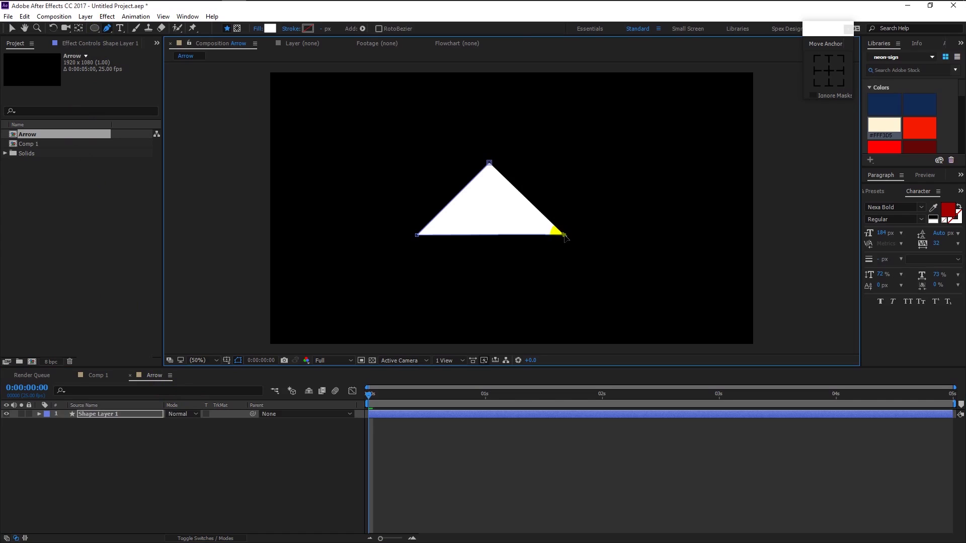
pyautogui.click(489, 163)
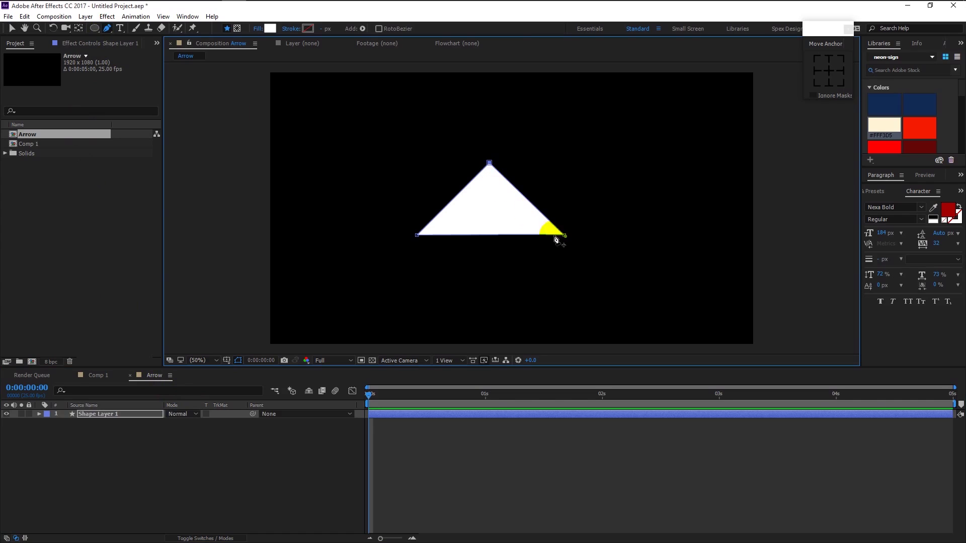
# - Move the triangle to the upper middle of the frame and centre its anchor point on the shape
pyautogui.press('v')
pyautogui.click(488, 217)
pyautogui.click(493, 201)
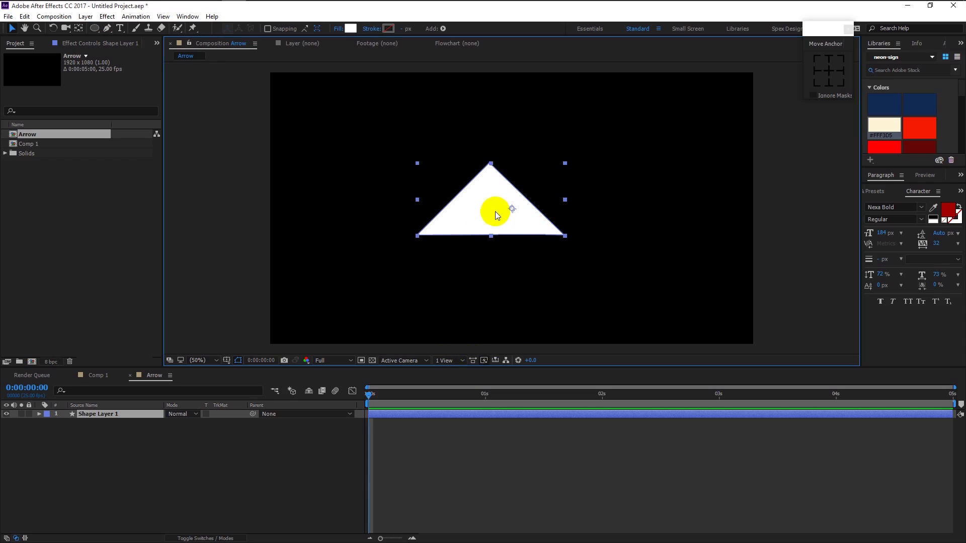
pyautogui.moveTo(496, 217); pyautogui.dragTo(511, 149)
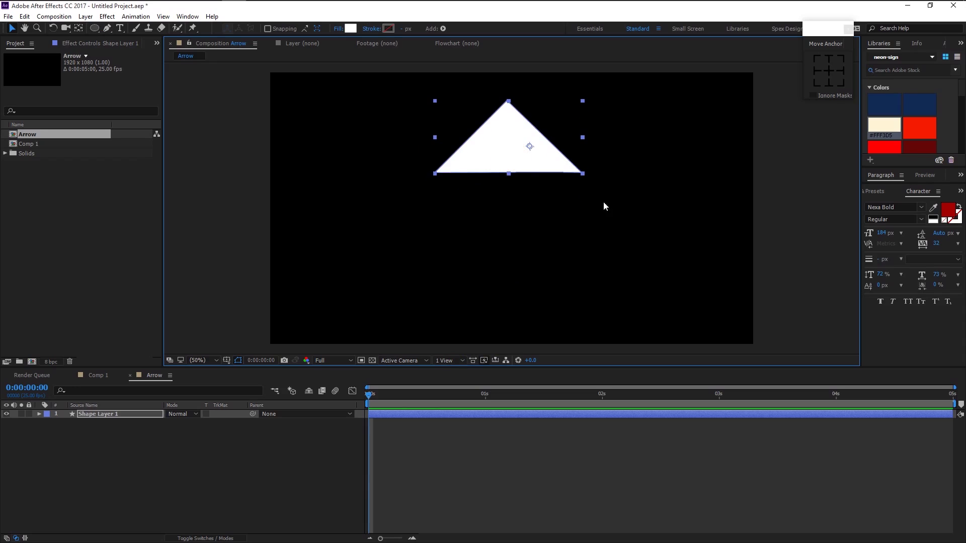
pyautogui.click(824, 72)
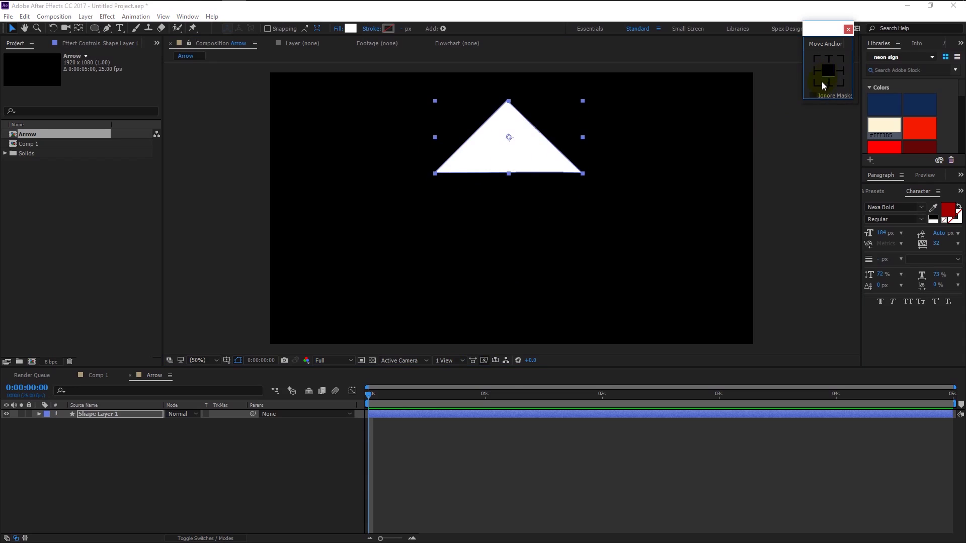
# - Draw a narrow vertical white rectangle on a separate shape layer, overlapping the triangle's base as the arrow's shaft
pyautogui.click(291, 452)
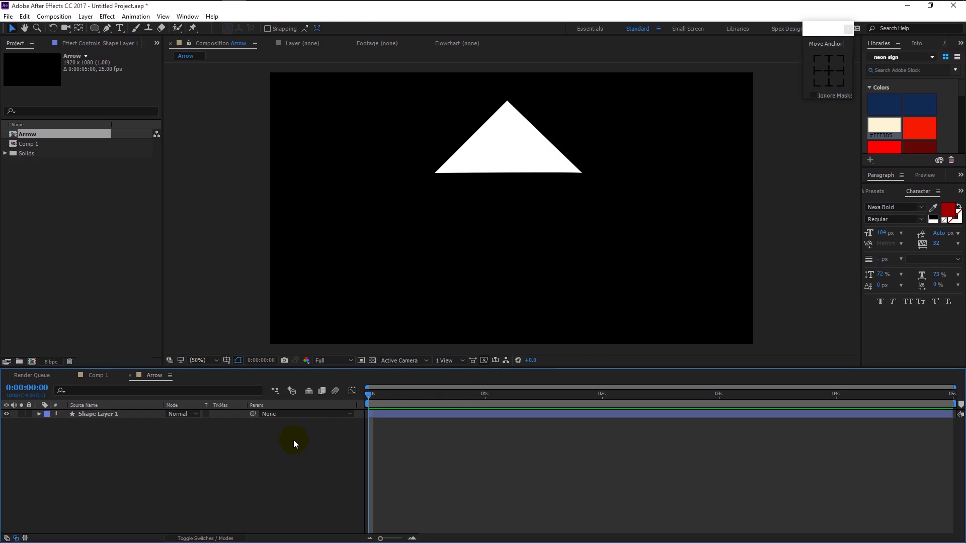
pyautogui.click(95, 28)
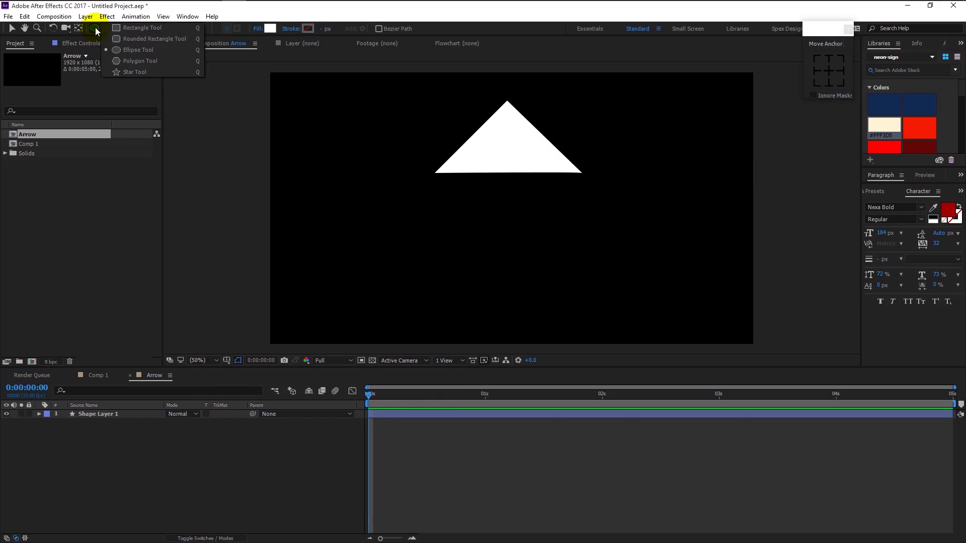
pyautogui.click(110, 32)
pyautogui.moveTo(485, 157); pyautogui.dragTo(529, 250)
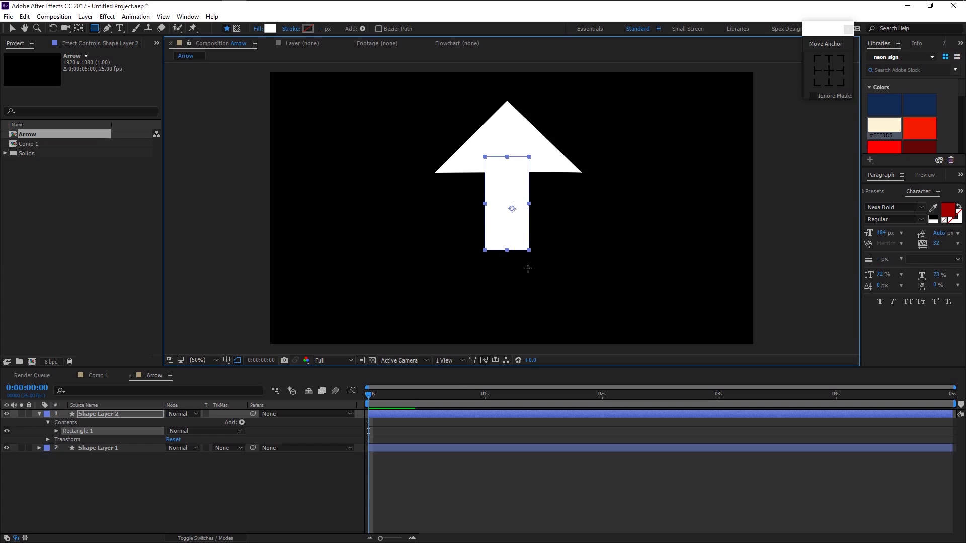
pyautogui.click(224, 500)
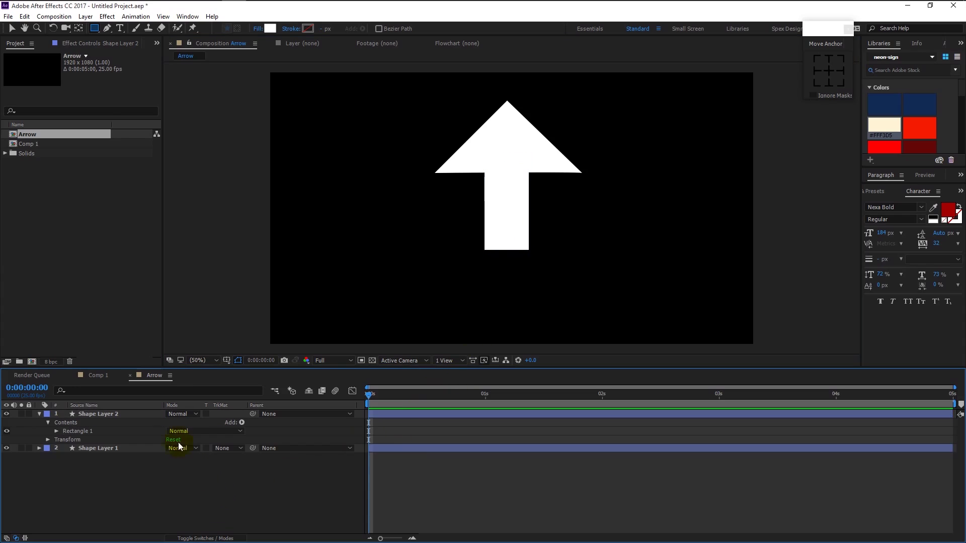
# - Add the Arrow composition to Comp 1 above the Circle layer and apply a Drop Shadow layer style to it
pyautogui.click(118, 379)
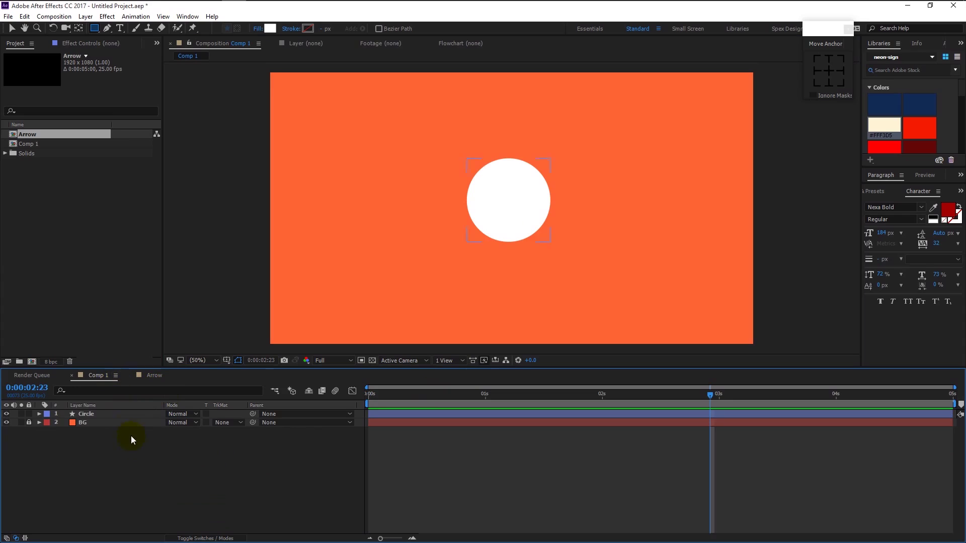
pyautogui.moveTo(33, 136); pyautogui.dragTo(115, 424)
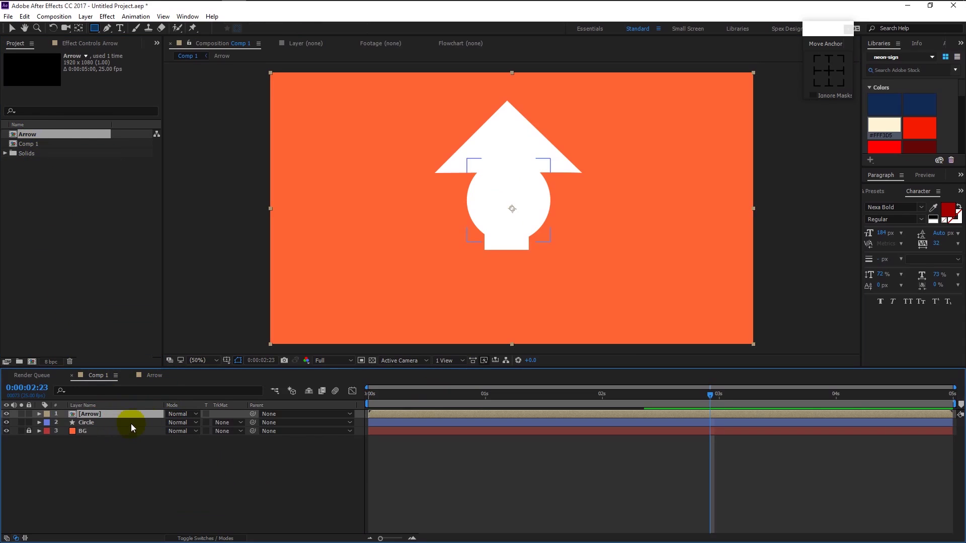
pyautogui.rightClick(143, 415)
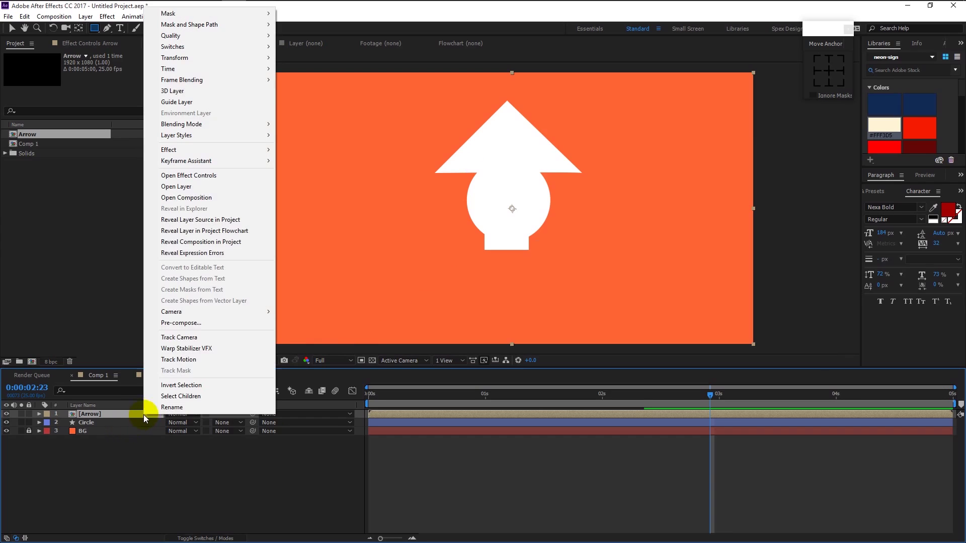
pyautogui.moveTo(228, 134)
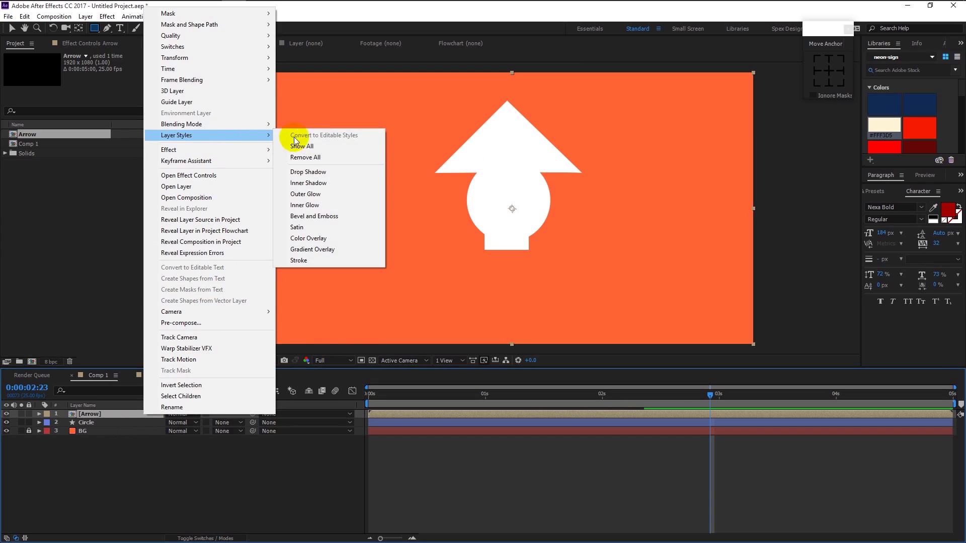
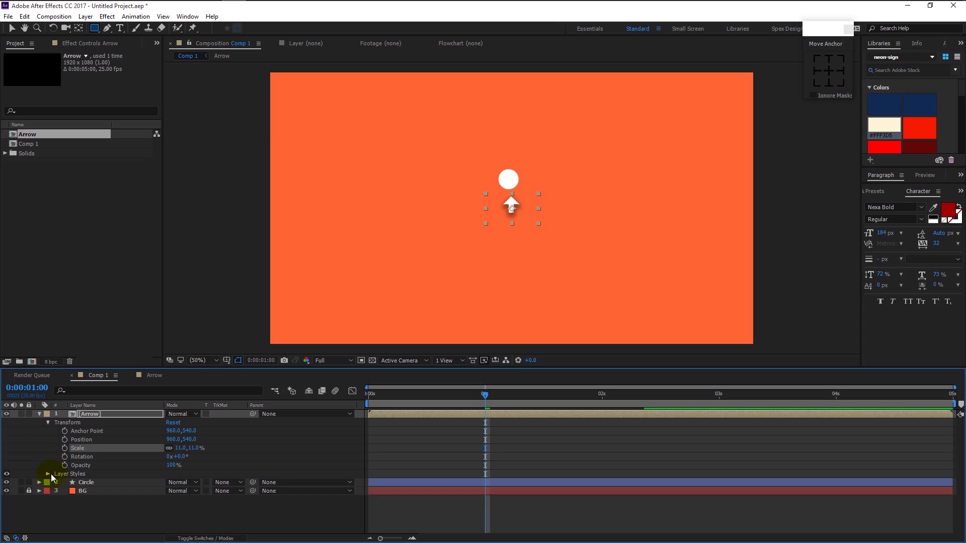
# - Reduce the Arrow layer's drop shadow to a spread of 0% and a size of 7, and collapse the layer
pyautogui.scroll(-3, 140, 493)
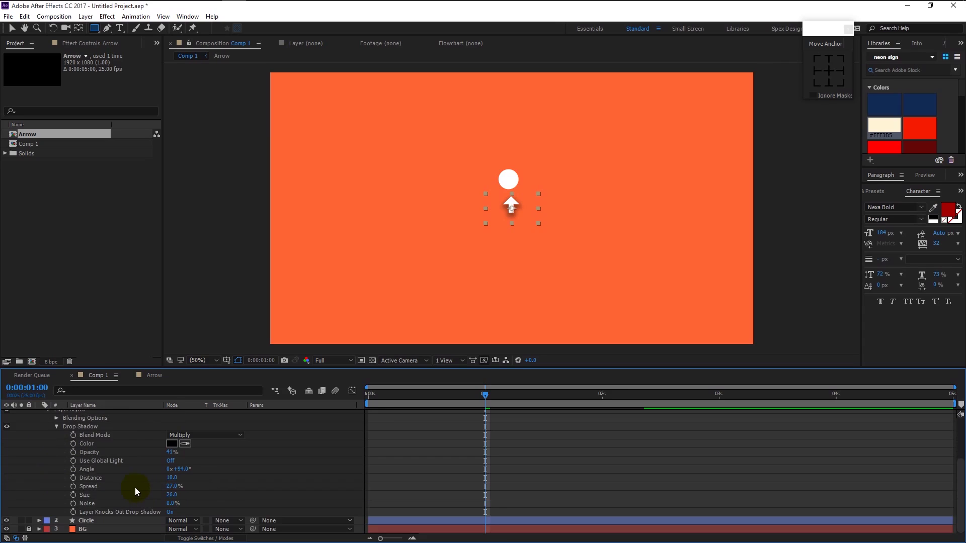
pyautogui.moveTo(171, 486)
pyautogui.mouseDown()
pyautogui.moveTo(162, 478)
pyautogui.moveTo(179, 451)
pyautogui.moveTo(161, 494)
pyautogui.mouseUp()
pyautogui.moveTo(170, 452); pyautogui.dragTo(162, 452)
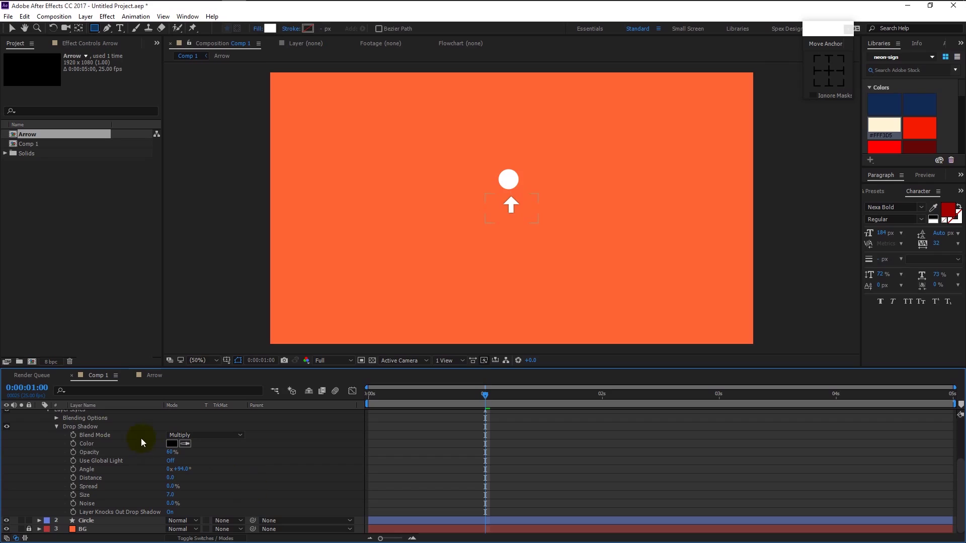
pyautogui.scroll(3, 49, 424)
pyautogui.click(38, 414)
# - Rotate the Arrow layer to -33° and move it down to position 960, 916
pyautogui.click(92, 414)
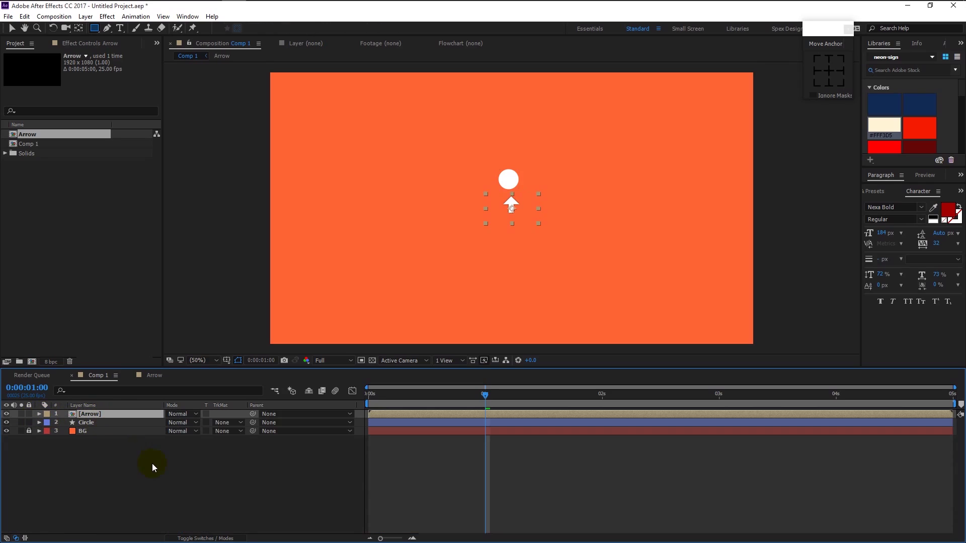
pyautogui.press('r')
pyautogui.moveTo(181, 422)
pyautogui.mouseDown()
pyautogui.moveTo(190, 423)
pyautogui.moveTo(153, 424)
pyautogui.moveTo(177, 439)
pyautogui.mouseUp()
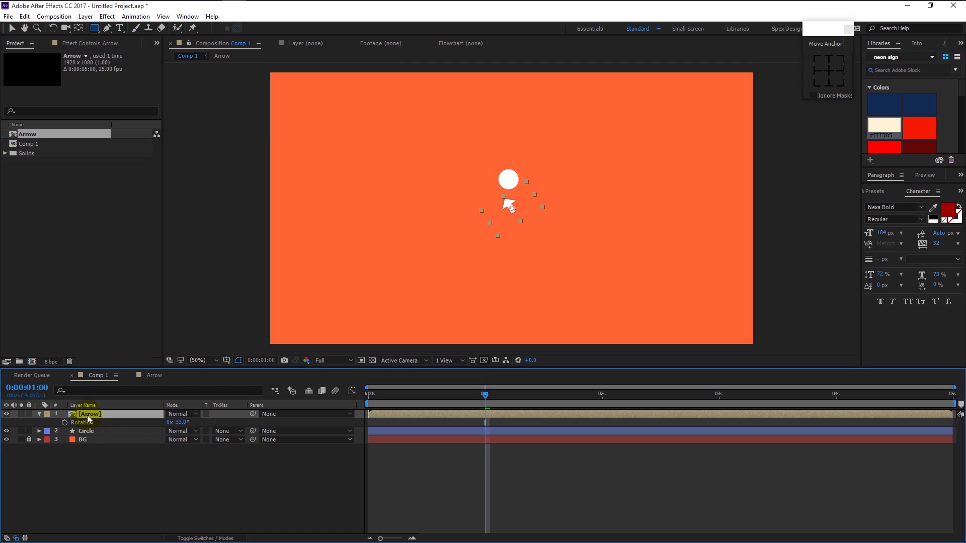
pyautogui.press('p')
pyautogui.moveTo(189, 422); pyautogui.dragTo(357, 431)
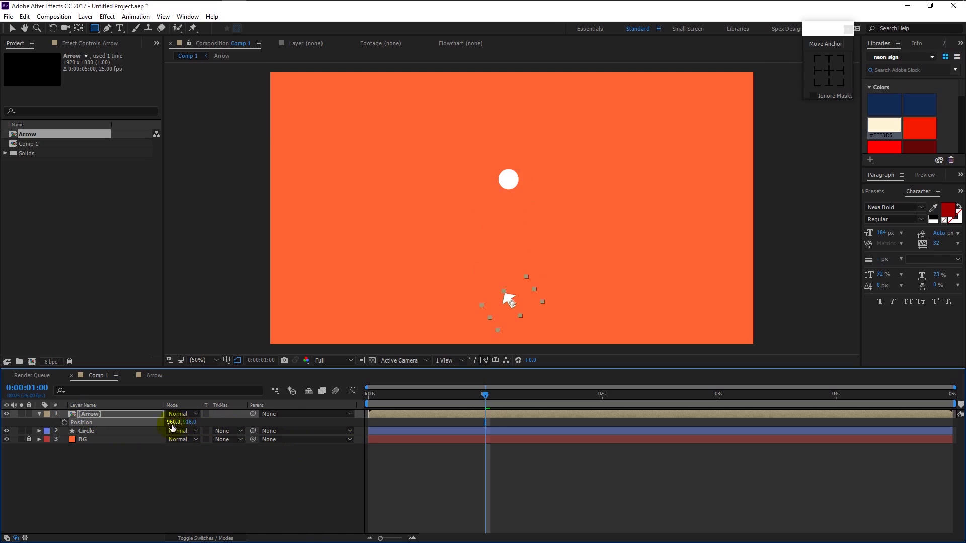
# - Move the Arrow layer below the frame's lower right area, to position 1616, 1137
pyautogui.moveTo(234, 432); pyautogui.dragTo(564, 490)
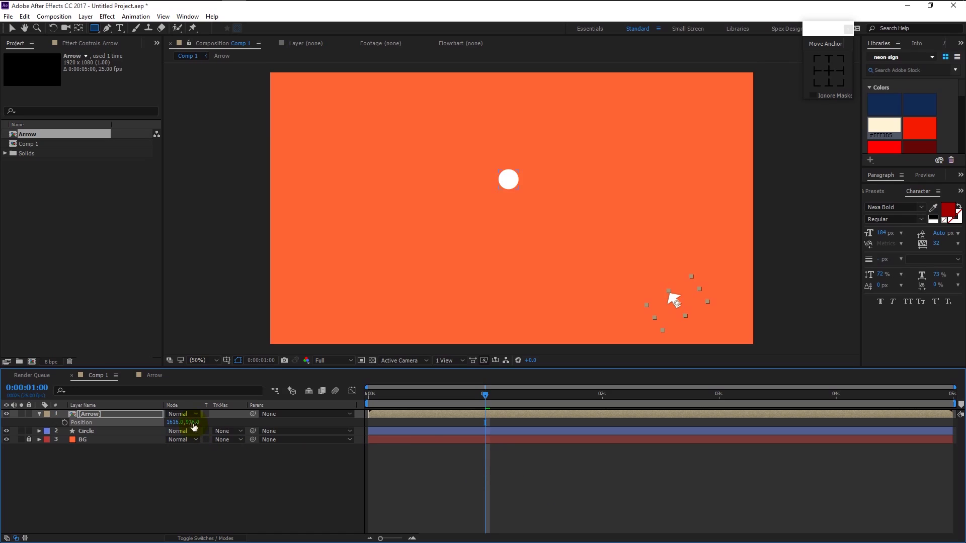
pyautogui.moveTo(234, 431); pyautogui.dragTo(290, 430)
pyautogui.press(',')
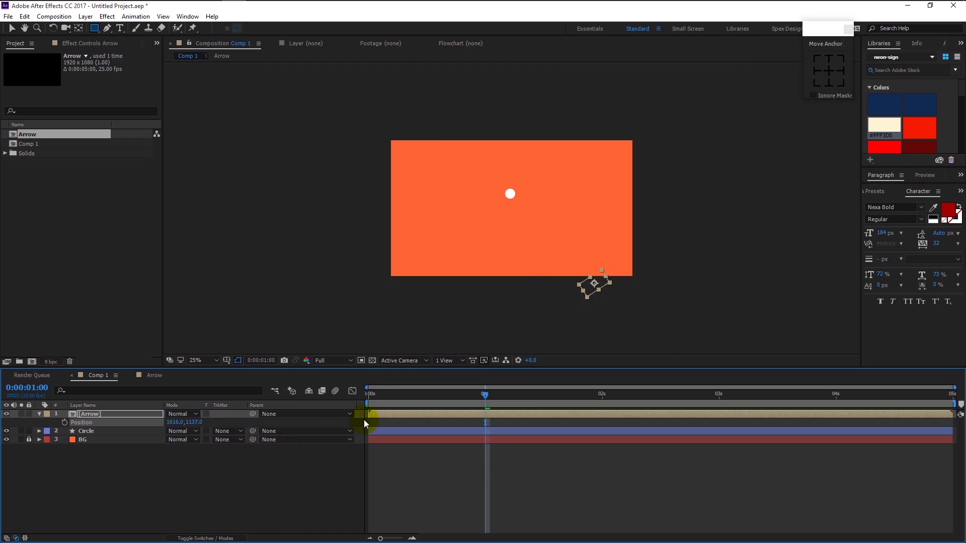
pyautogui.click(263, 489)
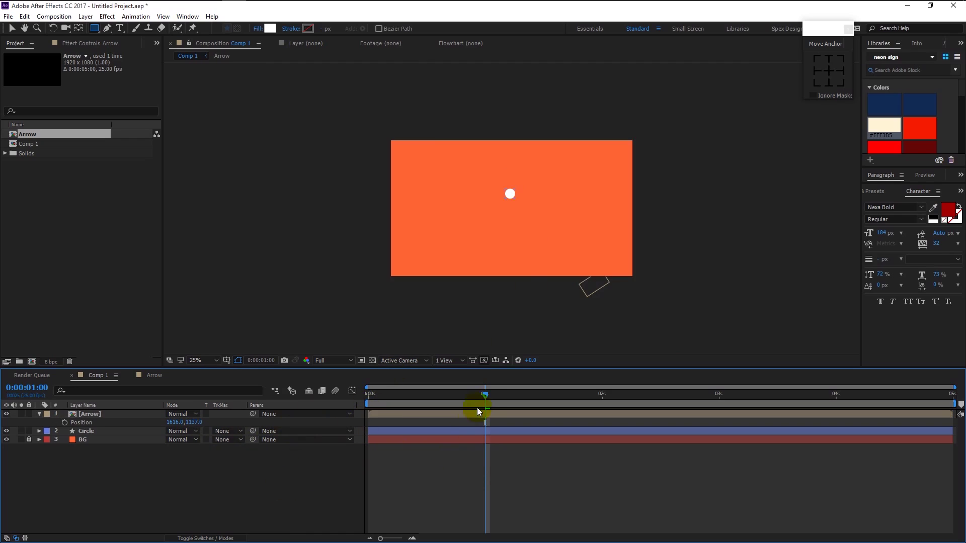
# - Reveal the Circle layer's keyframed properties to compare their timing with the Arrow layer
pyautogui.moveTo(484, 392); pyautogui.dragTo(575, 420)
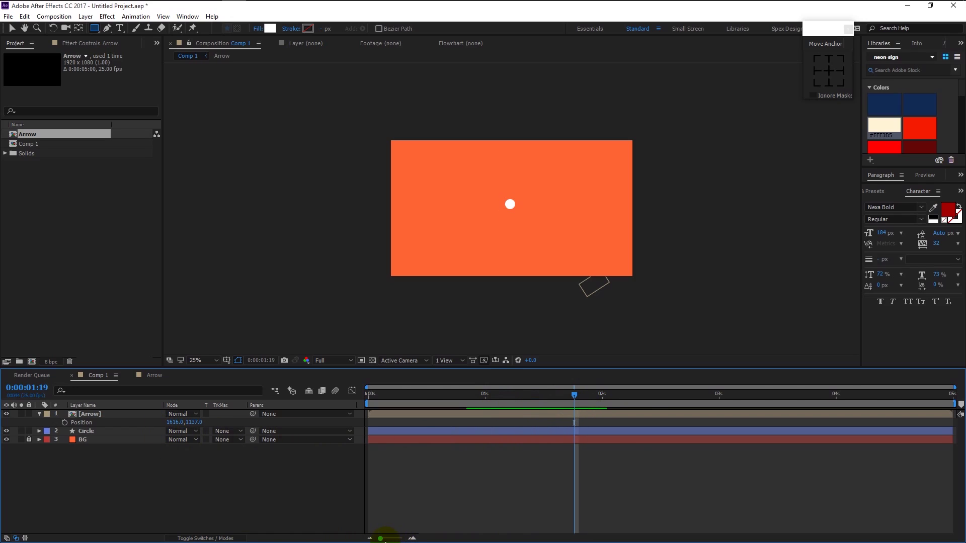
pyautogui.moveTo(385, 539); pyautogui.dragTo(388, 538)
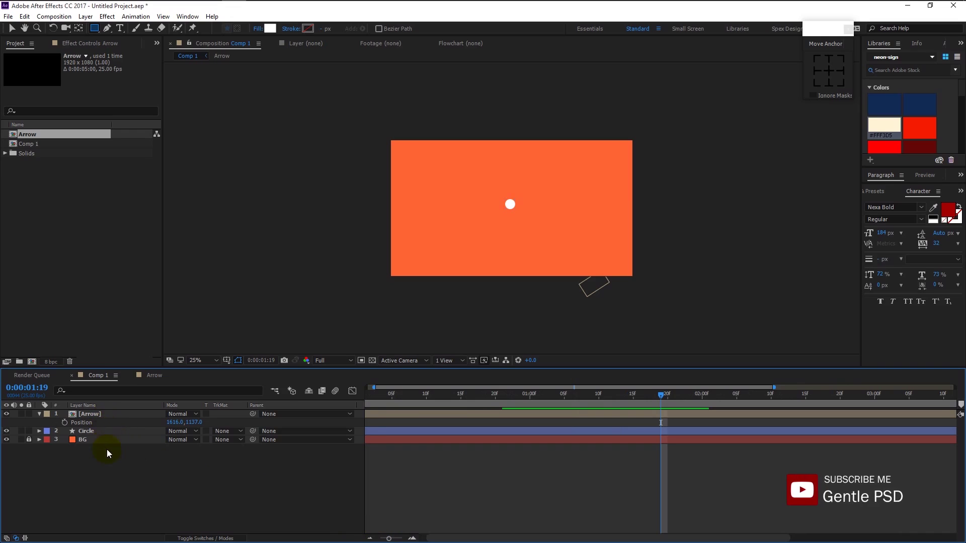
pyautogui.click(107, 431)
pyautogui.press('u')
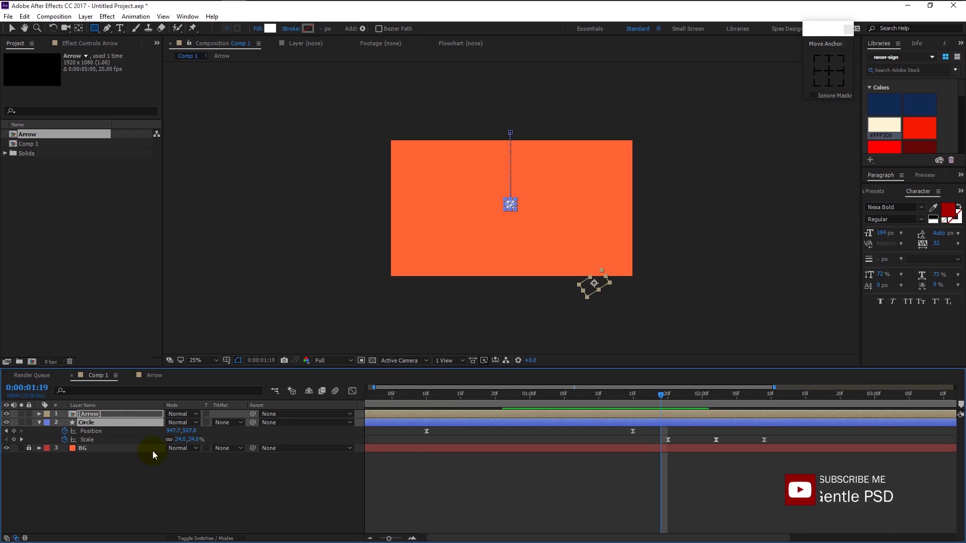
pyautogui.click(182, 480)
# - Add a Position keyframe to the Arrow layer at 0:00:01:15, matching the circle's last position keyframe
pyautogui.moveTo(663, 398)
pyautogui.mouseDown()
pyautogui.moveTo(694, 396)
pyautogui.moveTo(654, 403)
pyautogui.mouseUp()
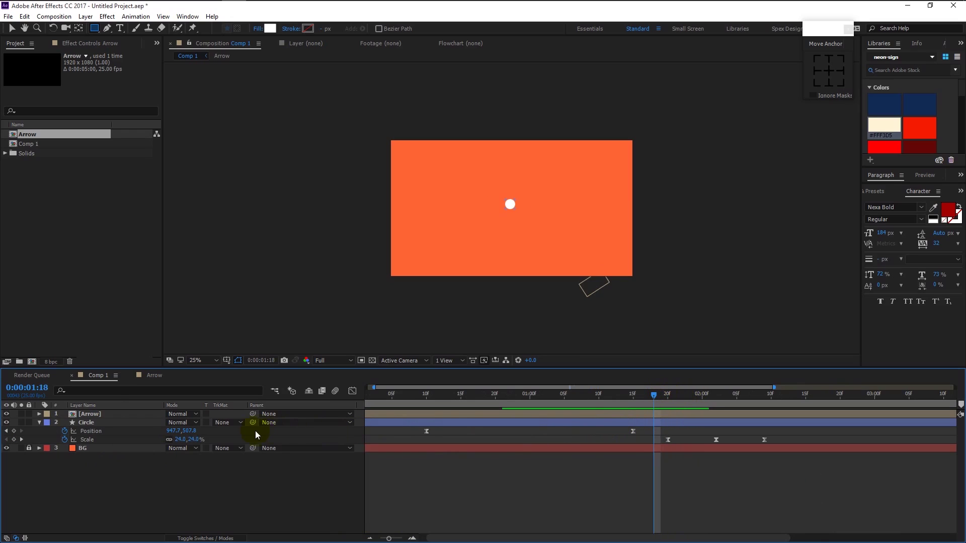
pyautogui.moveTo(653, 397); pyautogui.dragTo(633, 399)
pyautogui.click(107, 414)
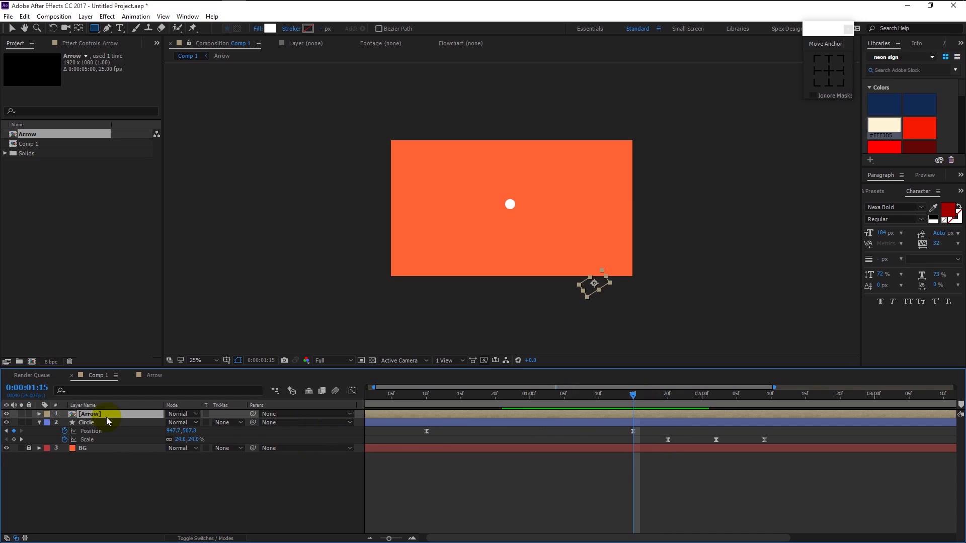
pyautogui.press('p')
pyautogui.click(65, 422)
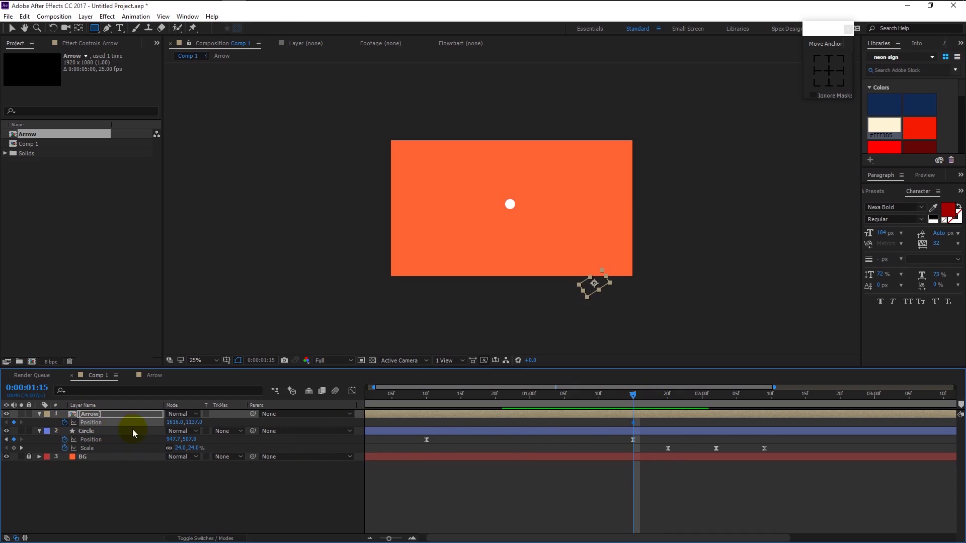
pyautogui.click(194, 422)
pyautogui.click(474, 423)
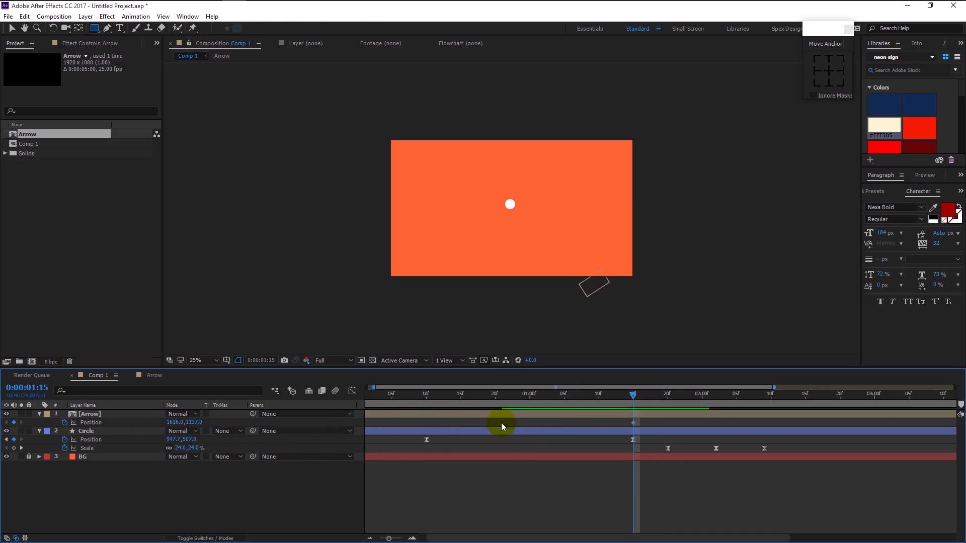
# - At 0:00:01:20, keyframe the Arrow layer's position at 976, 534 so its tip points onto the circle
pyautogui.click(642, 402)
pyautogui.moveTo(641, 402)
pyautogui.mouseDown()
pyautogui.moveTo(665, 414)
pyautogui.moveTo(654, 417)
pyautogui.mouseUp()
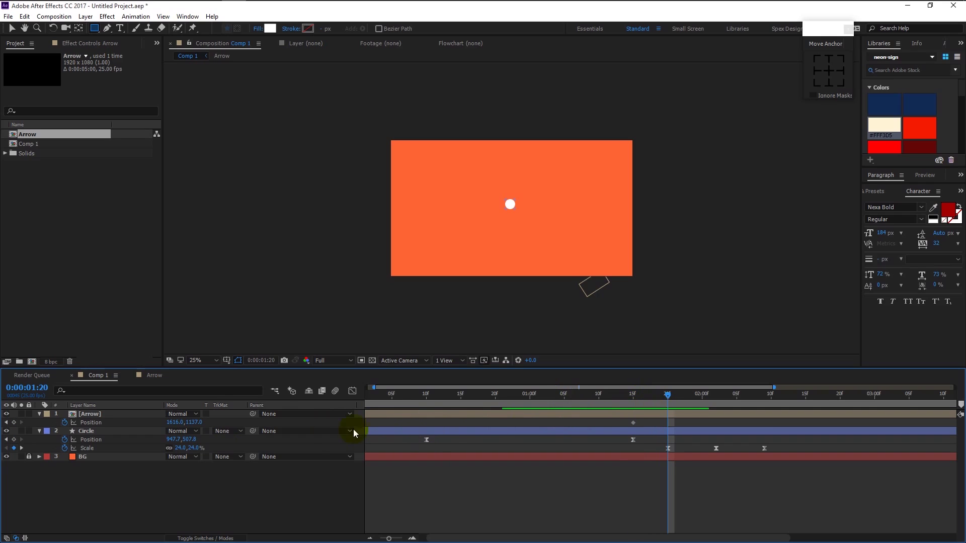
pyautogui.moveTo(200, 425); pyautogui.dragTo(20, 425)
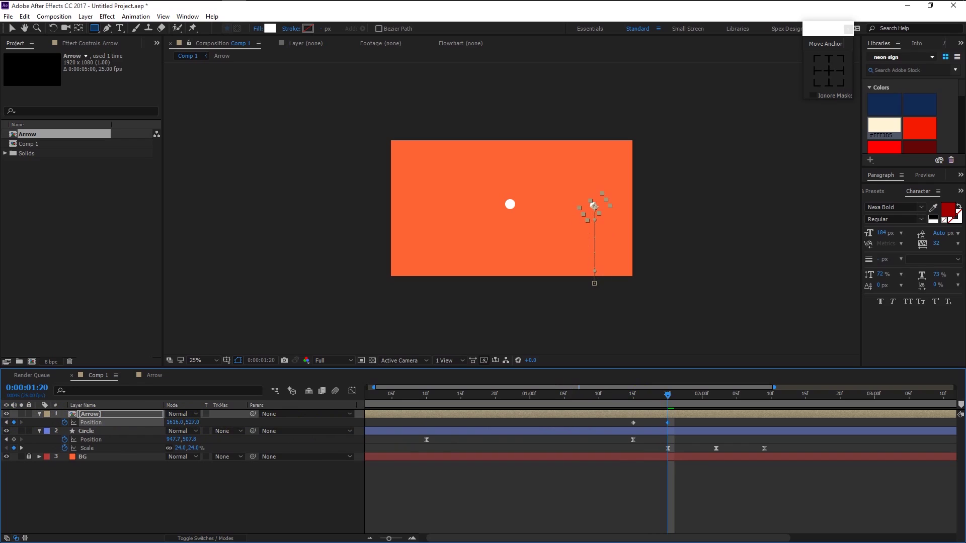
pyautogui.moveTo(176, 423); pyautogui.dragTo(18, 423)
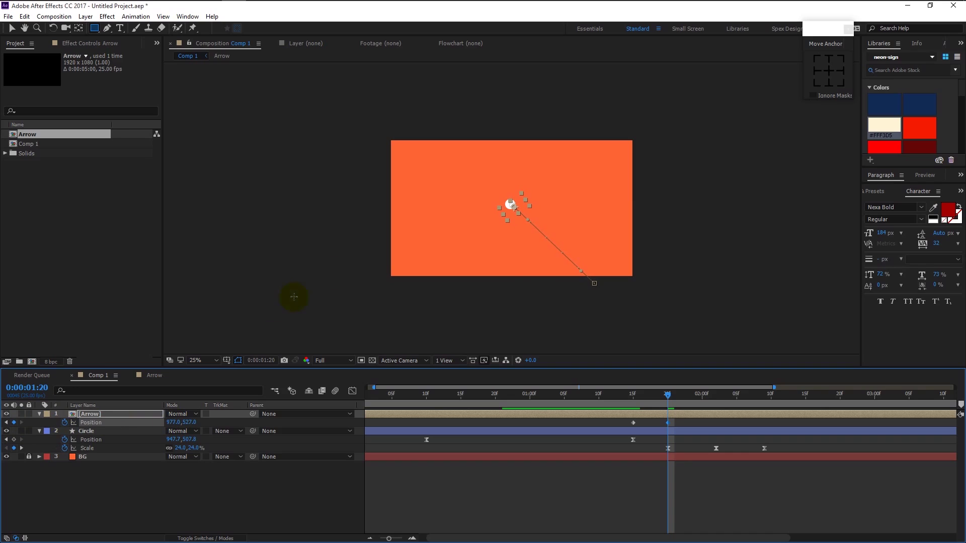
pyautogui.scroll(2, 497, 272)
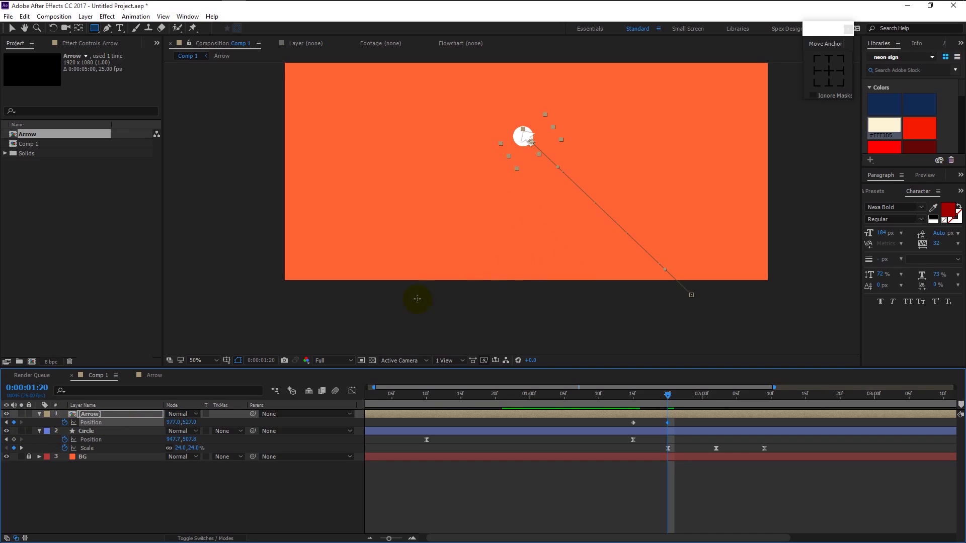
pyautogui.moveTo(193, 422); pyautogui.dragTo(115, 429)
# - Rotate the Arrow layer to -45° and show its Position property again
pyautogui.press('r')
pyautogui.moveTo(181, 423); pyautogui.dragTo(180, 425)
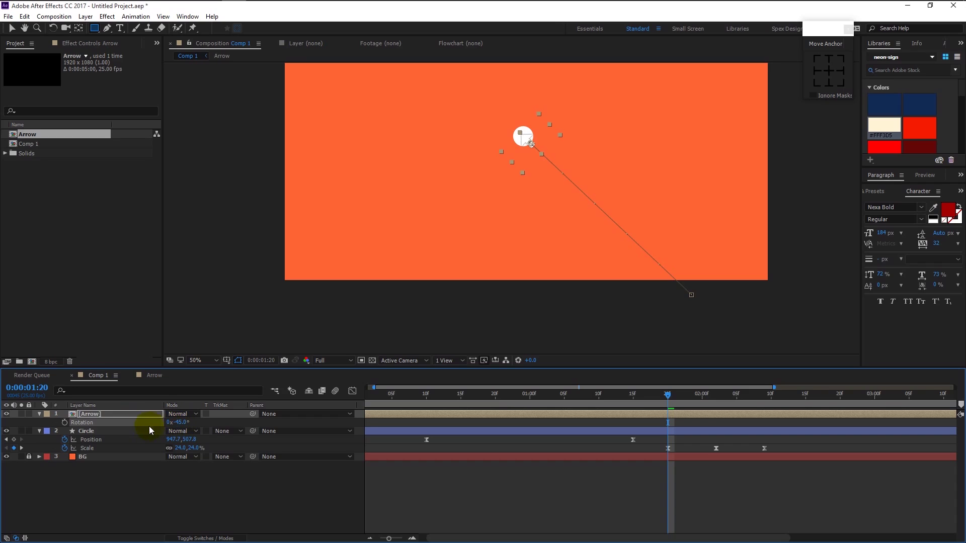
pyautogui.press('p')
pyautogui.click(379, 422)
pyautogui.click(668, 436)
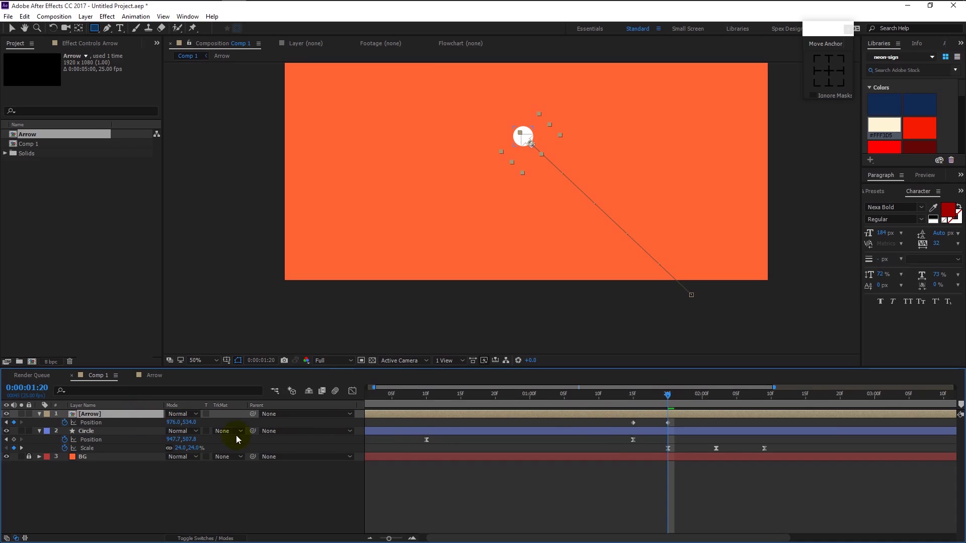
# - Keyframe a click-like pulse in the Arrow layer's scale: 11% at 0:00:01:20, 9% at 0:00:01:21 and 11% at 0:00:01:22
pyautogui.press('s')
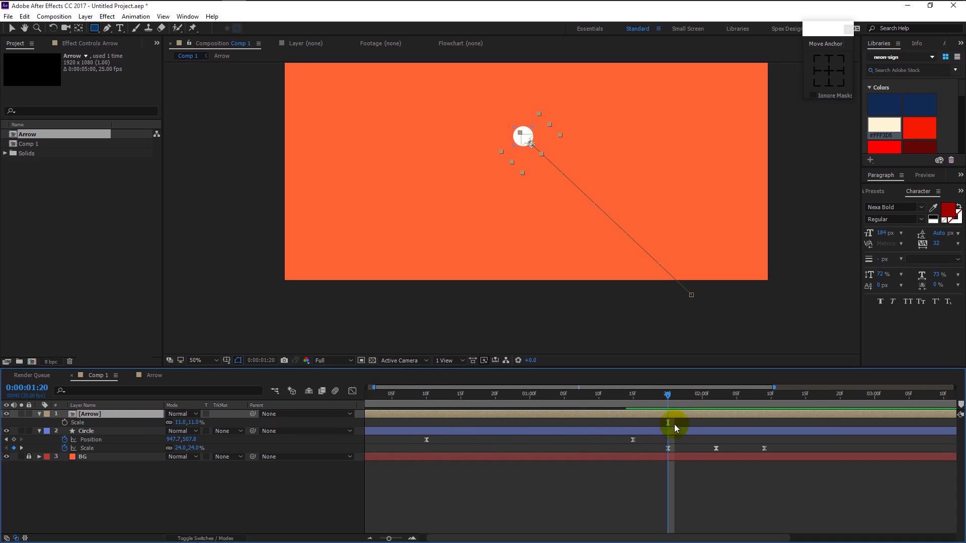
pyautogui.moveTo(665, 394); pyautogui.dragTo(664, 394)
pyautogui.click(65, 423)
pyautogui.moveTo(671, 395); pyautogui.dragTo(678, 396)
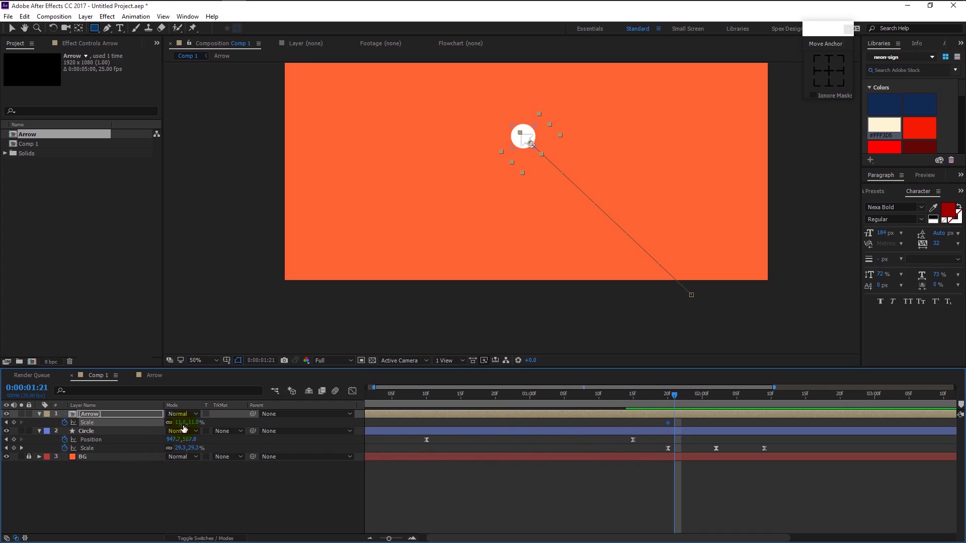
pyautogui.moveTo(190, 428); pyautogui.dragTo(191, 427)
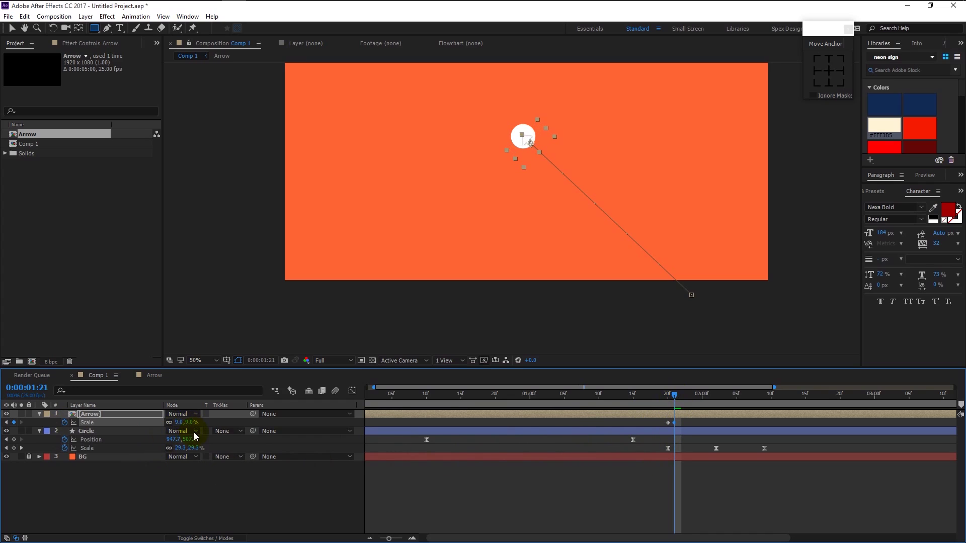
pyautogui.moveTo(676, 393); pyautogui.dragTo(680, 395)
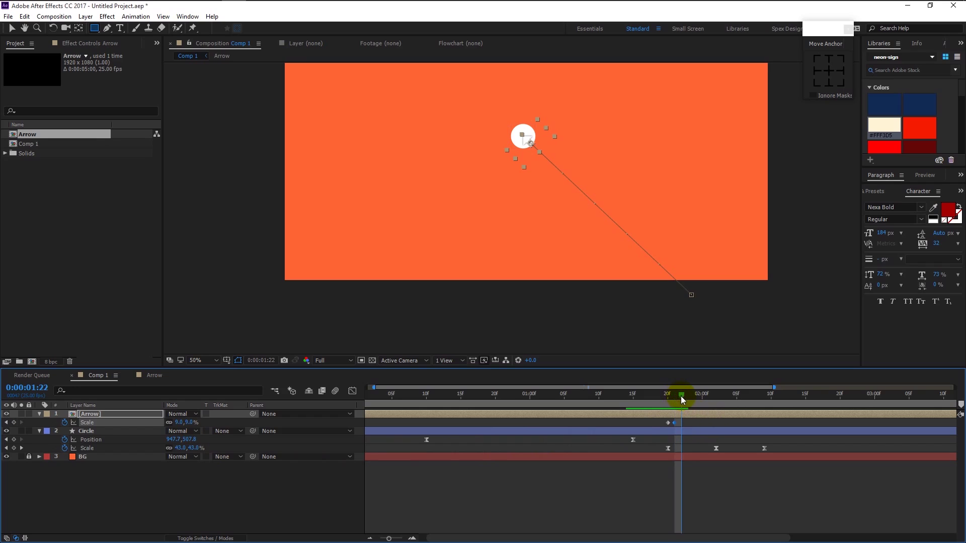
pyautogui.click(191, 423)
pyautogui.write('11')
pyautogui.press('Return')
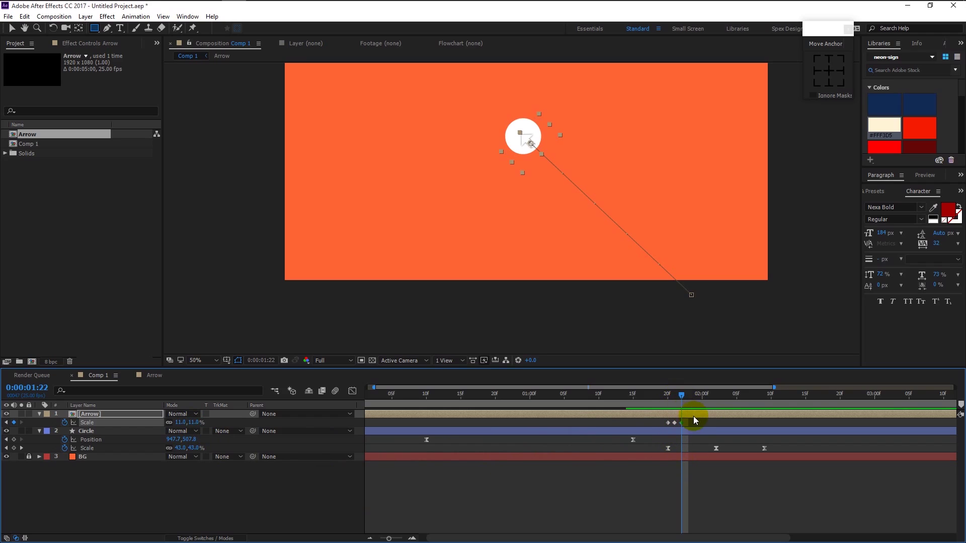
# - Apply Easy Ease to the Arrow layer's three Scale keyframes
pyautogui.rightClick(675, 424)
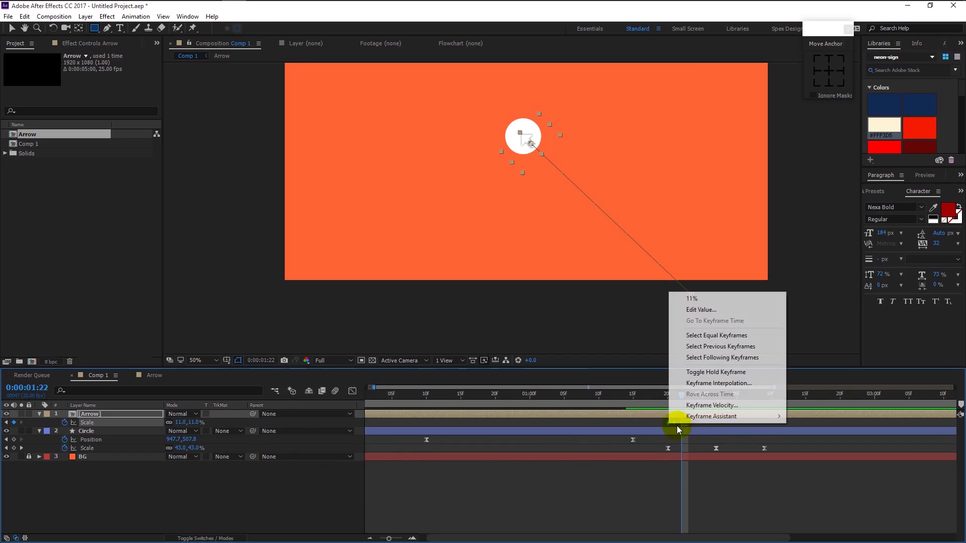
pyautogui.moveTo(724, 416)
pyautogui.click(791, 438)
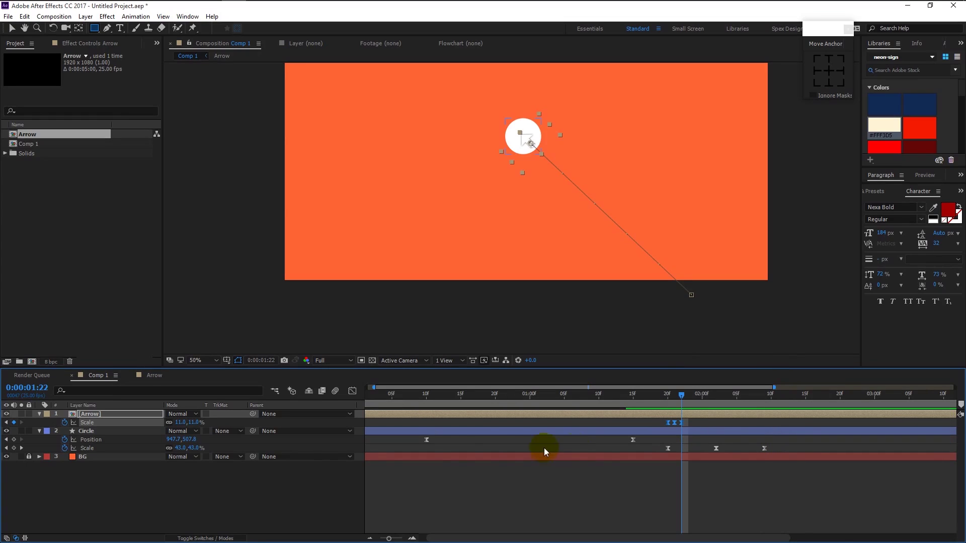
# - Show the Arrow layer's Position alongside its Scale and apply Easy Ease to both Position keyframes
pyautogui.click(140, 413)
pyautogui.hotkey('shift', 'p')
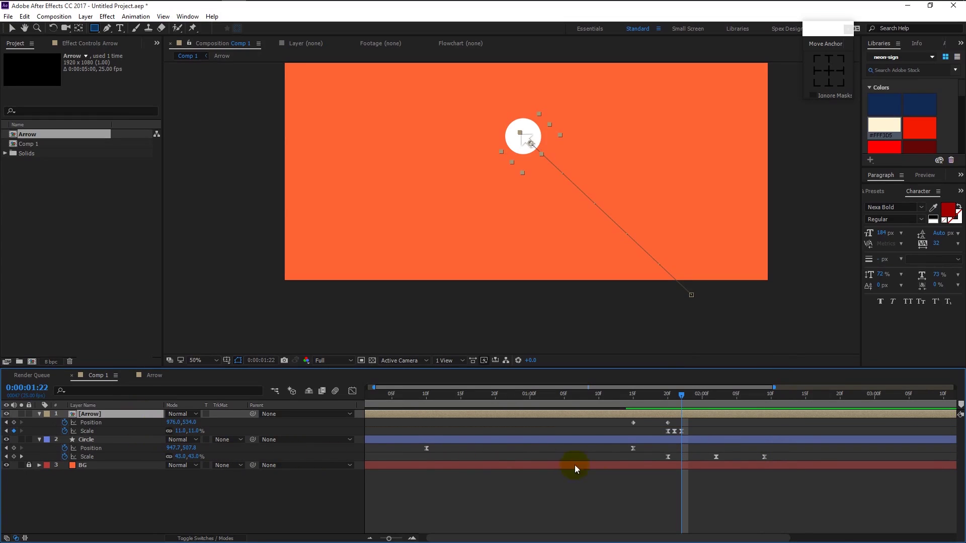
pyautogui.click(626, 425)
pyautogui.moveTo(624, 424); pyautogui.dragTo(674, 425)
pyautogui.rightClick(669, 423)
pyautogui.moveTo(686, 420)
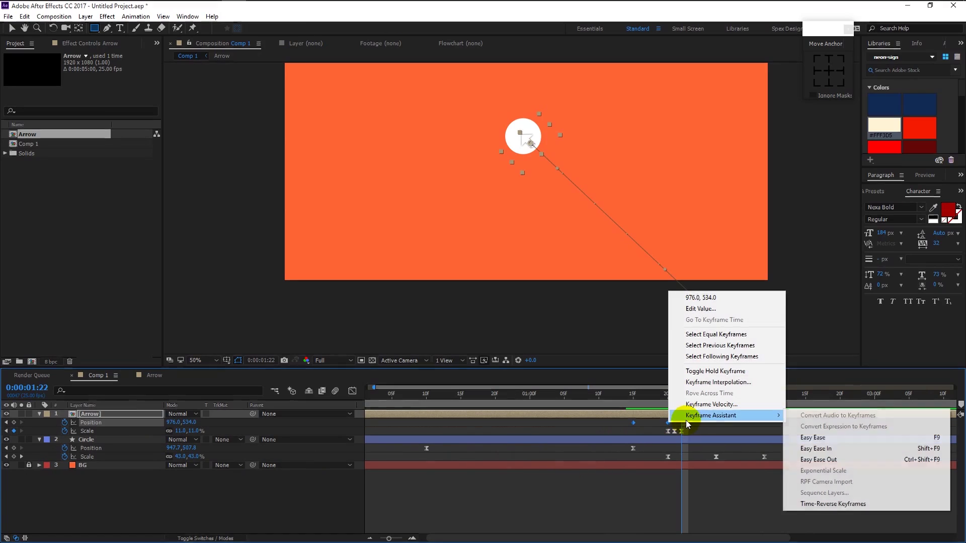
pyautogui.click(805, 437)
pyautogui.click(716, 431)
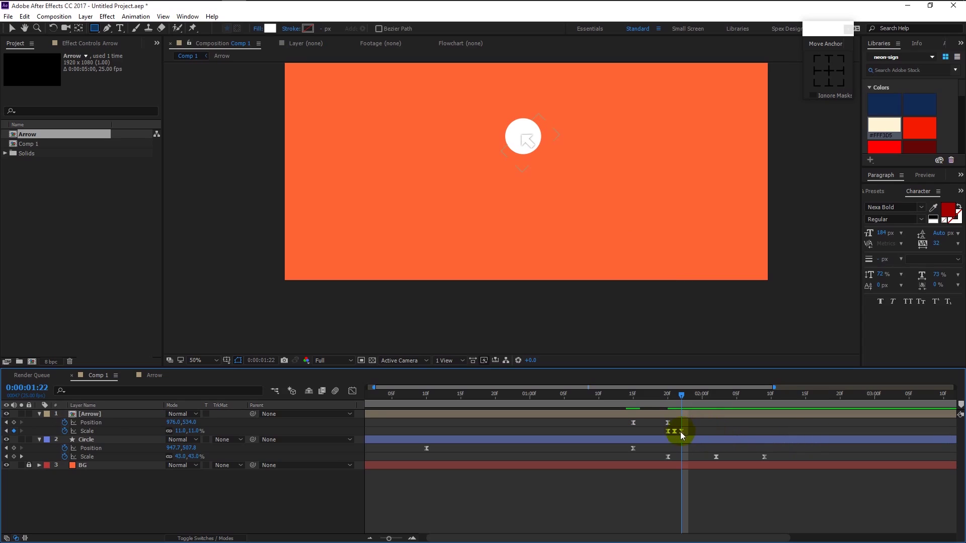
# - Preview the arrow and circle animation from 0:00:01:13
pyautogui.moveTo(646, 398); pyautogui.dragTo(621, 408)
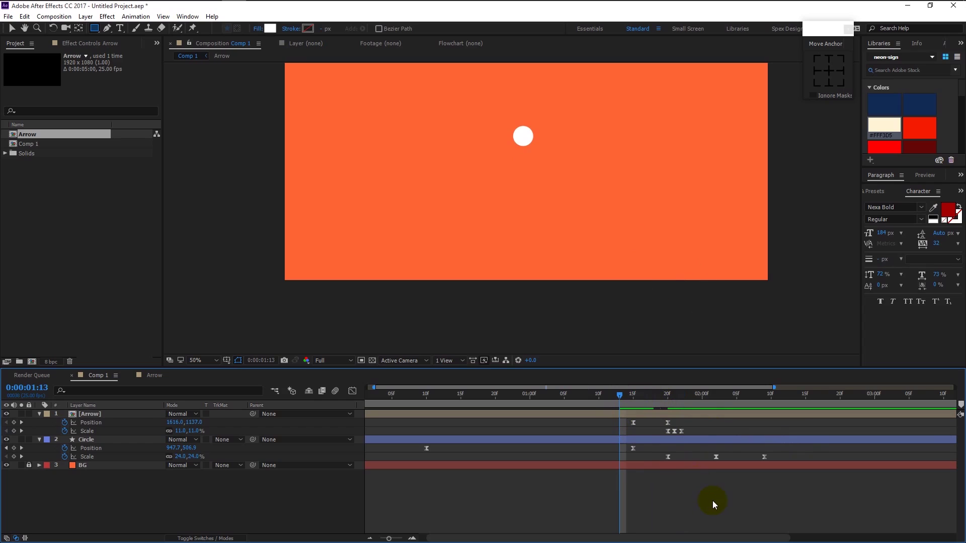
pyautogui.press('space')
pyautogui.press('space')
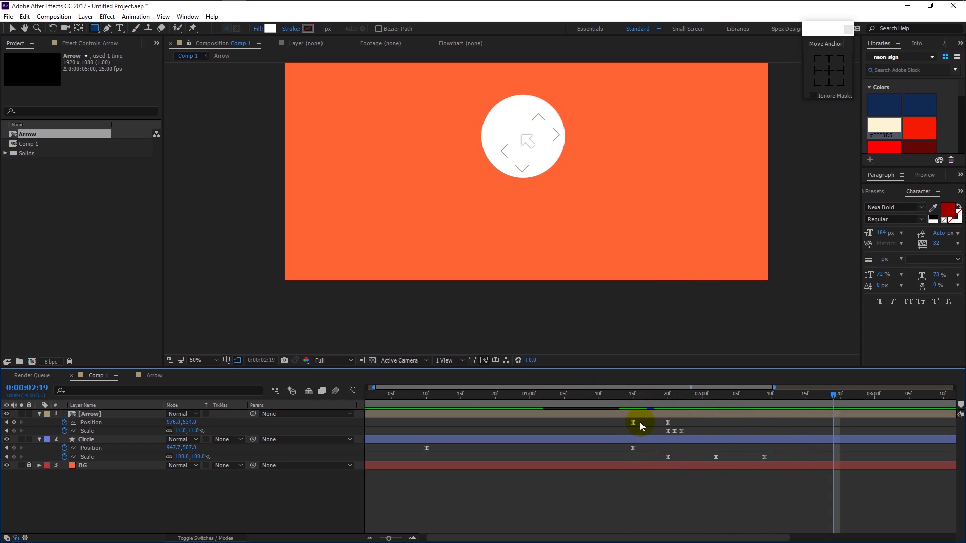
# - Retime the Arrow layer's Position keyframes to about 0:00:01:08 and 0:00:01:16, and space its Scale keyframes three frames apart from about 0:00:01:17
pyautogui.keyDown('shift'); pyautogui.click(668, 423); pyautogui.keyUp('shift')
pyautogui.moveTo(674, 422); pyautogui.dragTo(598, 424)
pyautogui.click(613, 428)
pyautogui.click(612, 423)
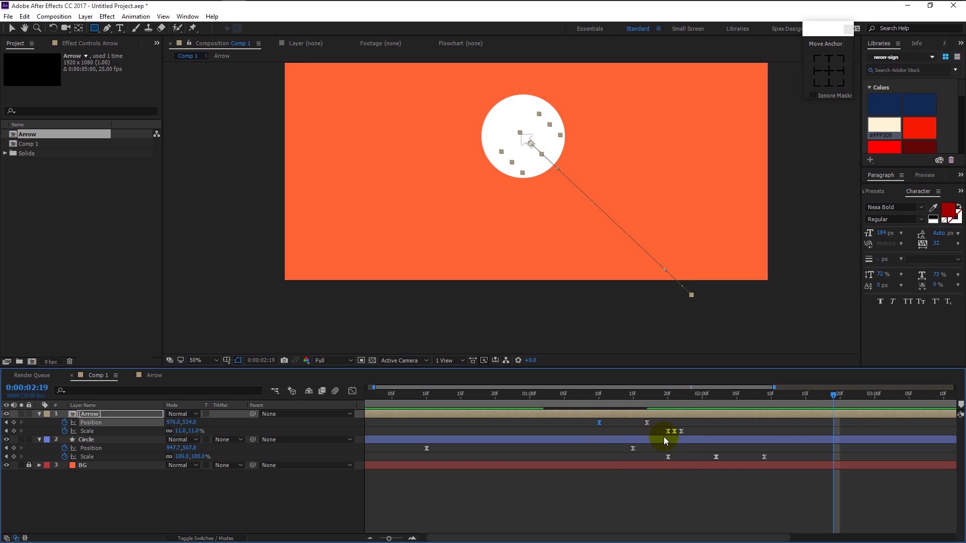
pyautogui.moveTo(669, 432); pyautogui.dragTo(588, 424)
pyautogui.click(602, 397)
pyautogui.click(647, 422)
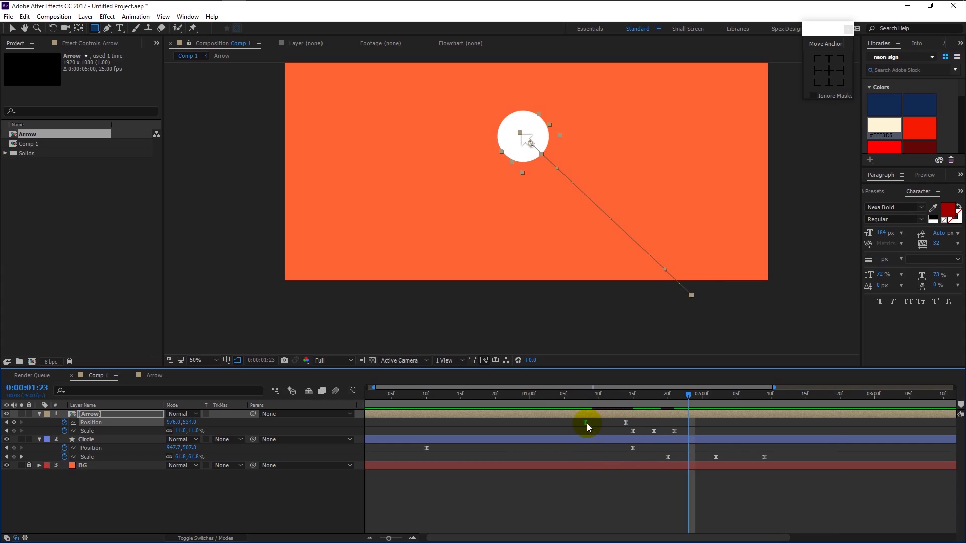
pyautogui.click(551, 396)
pyautogui.press('space')
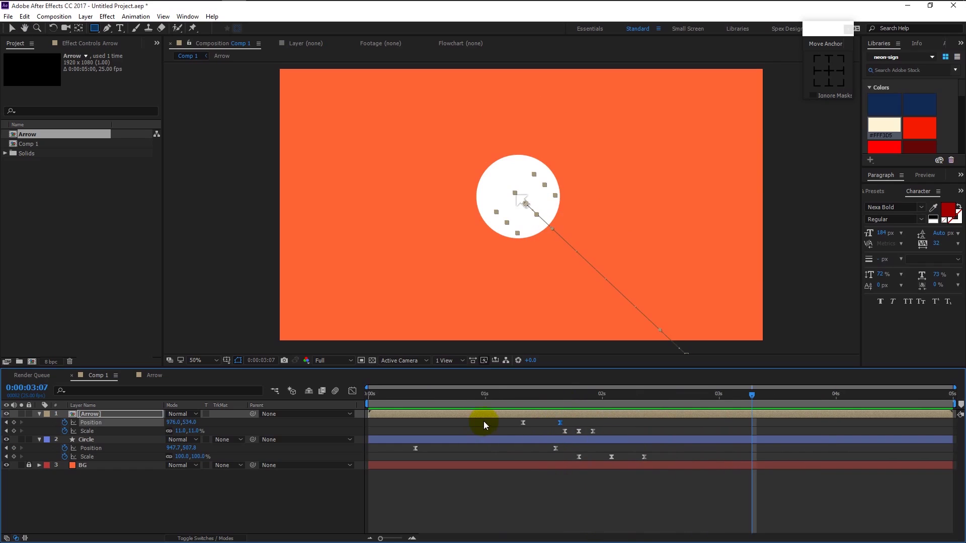
# - Move the Arrow layer's first Position keyframe earlier to about 0:00:01:04 and preview the animation from the start
pyautogui.moveTo(515, 424); pyautogui.dragTo(500, 434)
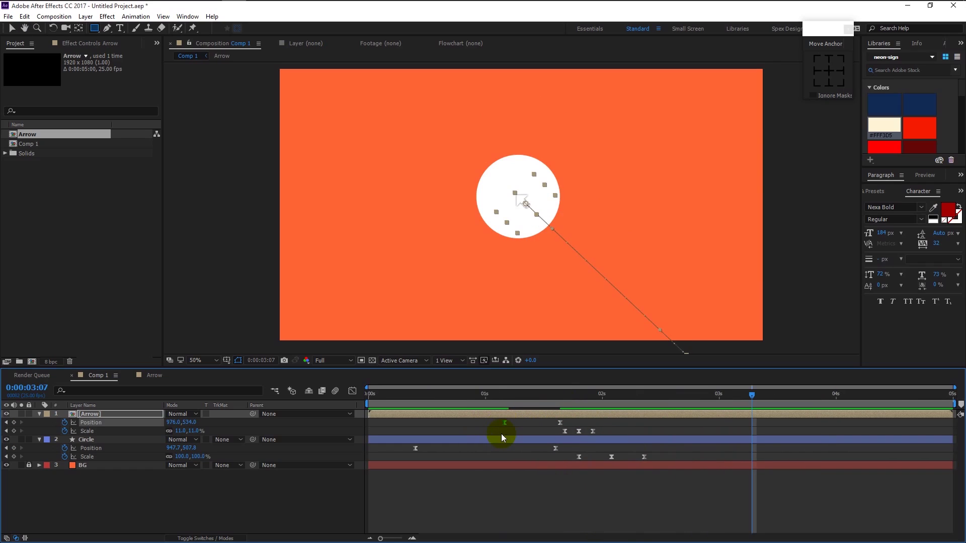
pyautogui.press('Home')
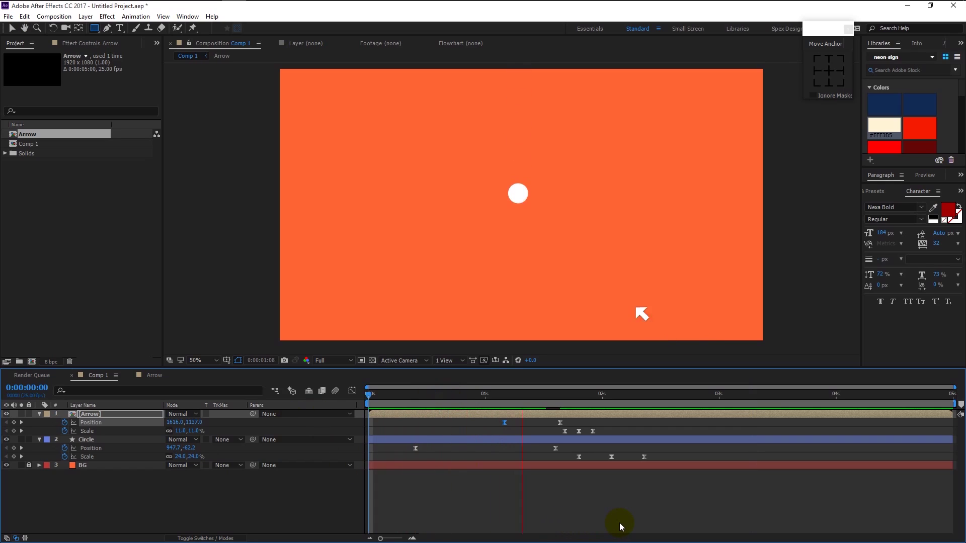
pyautogui.press('space')
pyautogui.moveTo(451, 403); pyautogui.dragTo(319, 409)
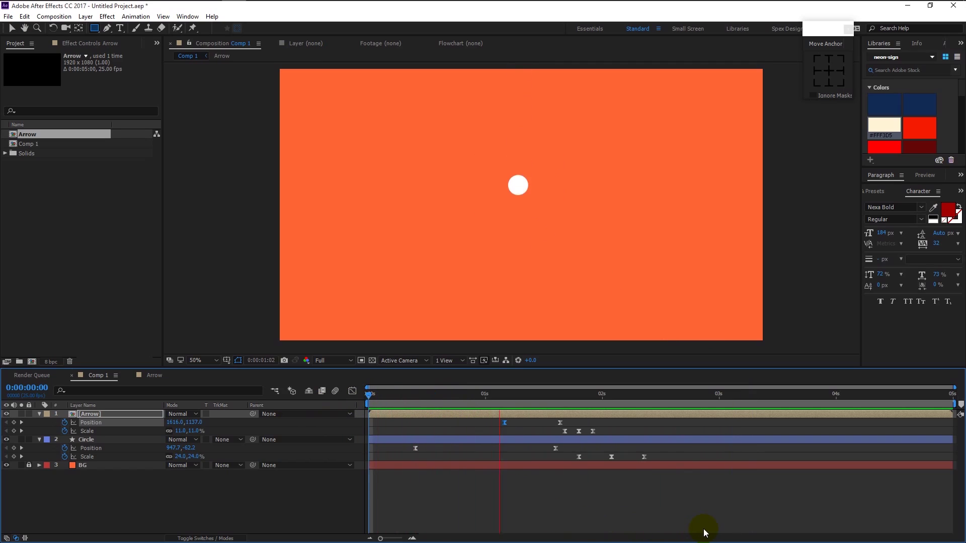
pyautogui.press('space')
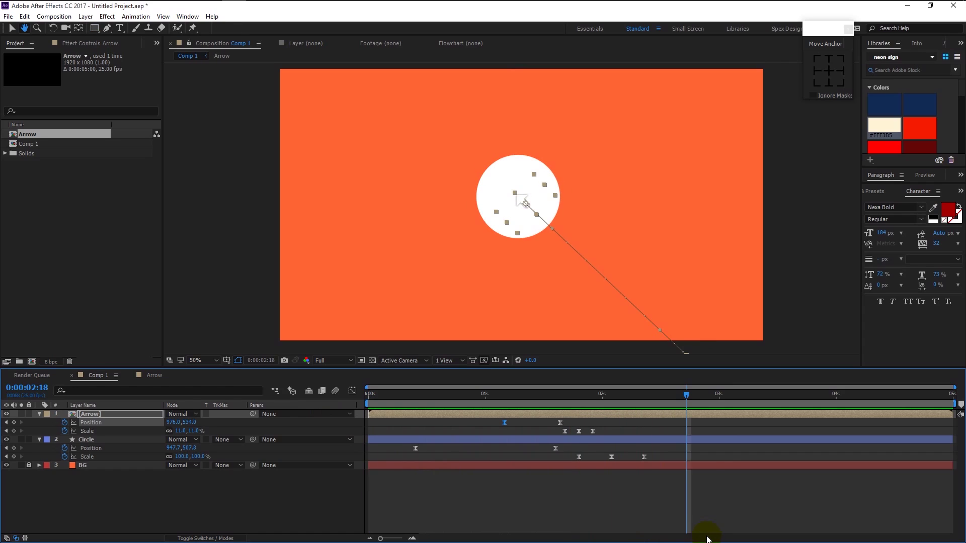
# - Keyframe the Arrow's current Position at 0:00:02:00 and move it straight down below the frame to Y 1182 at 0:00:02:07
pyautogui.moveTo(635, 403); pyautogui.dragTo(602, 400)
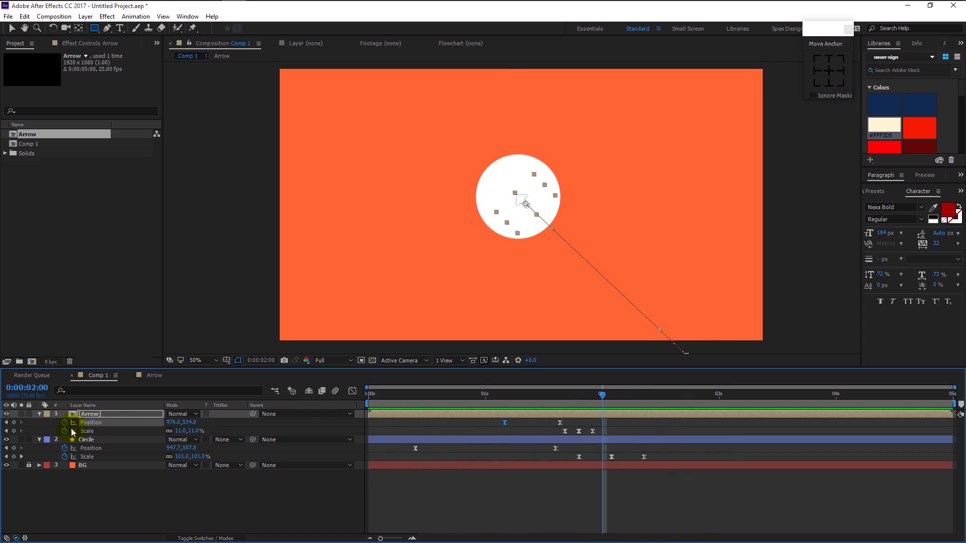
pyautogui.click(14, 422)
pyautogui.moveTo(602, 396); pyautogui.dragTo(635, 398)
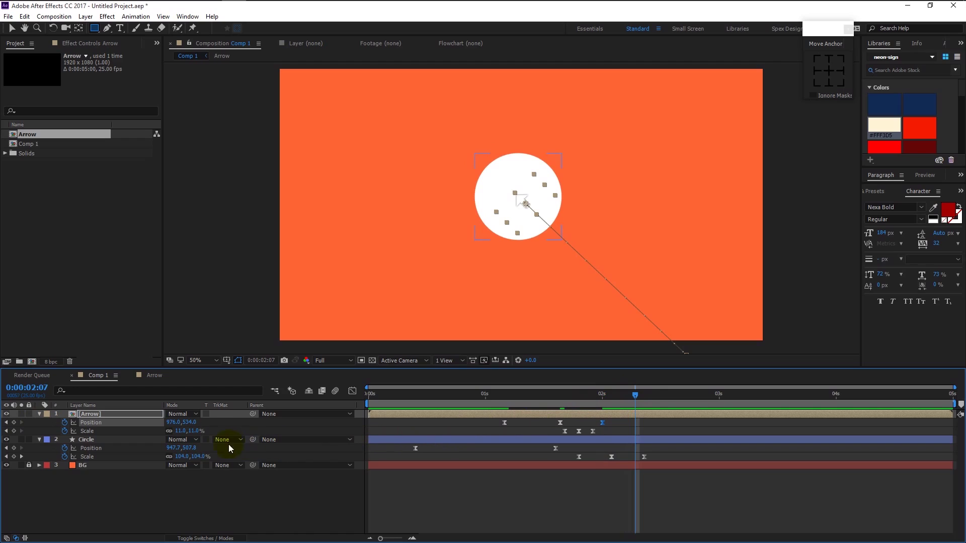
pyautogui.moveTo(203, 423); pyautogui.dragTo(382, 432)
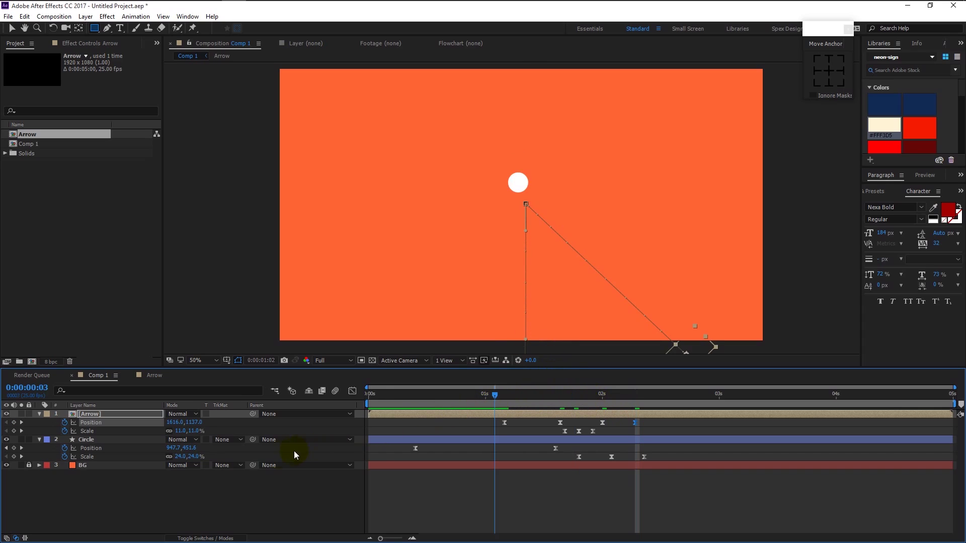
# - Preview the animation from near the start to check how the arrow exits downward
pyautogui.press('space')
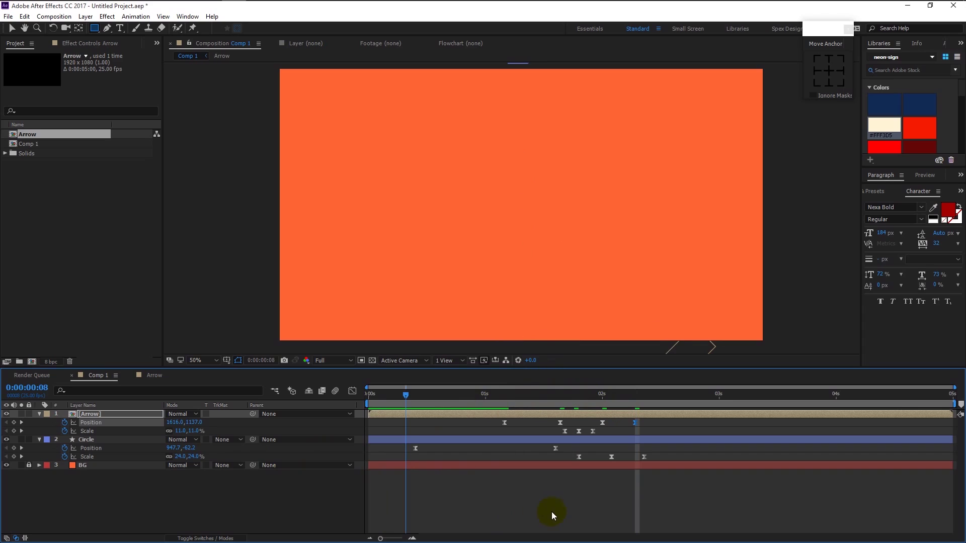
pyautogui.click(551, 511)
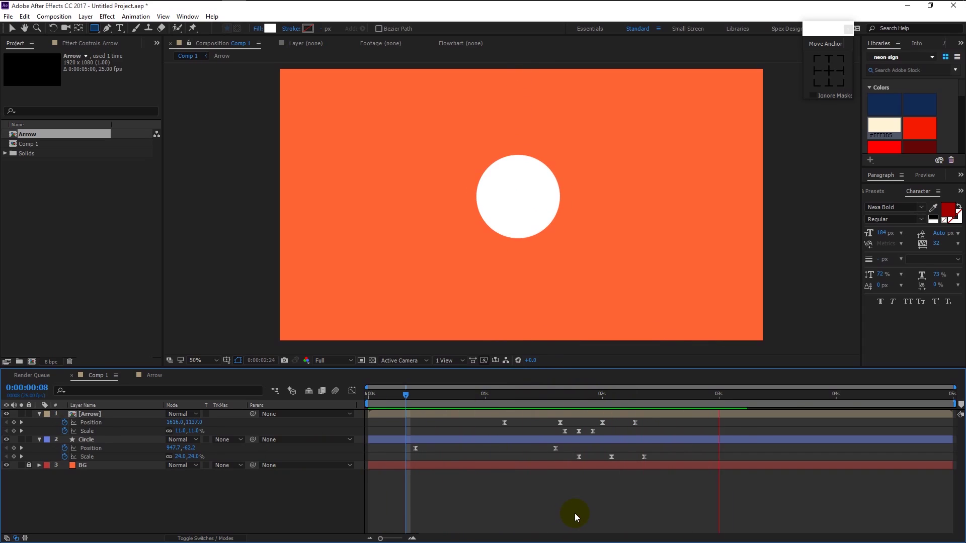
pyautogui.click(410, 393)
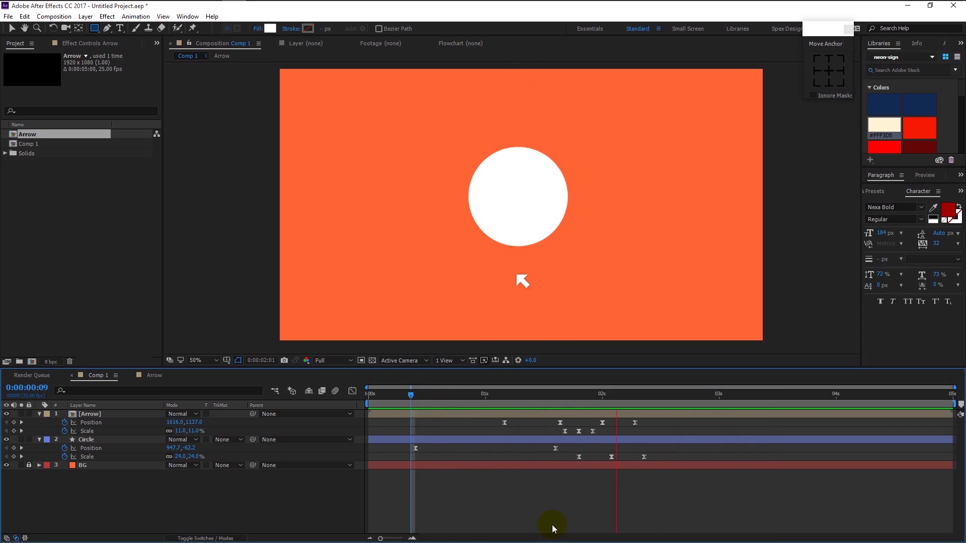
pyautogui.press('space')
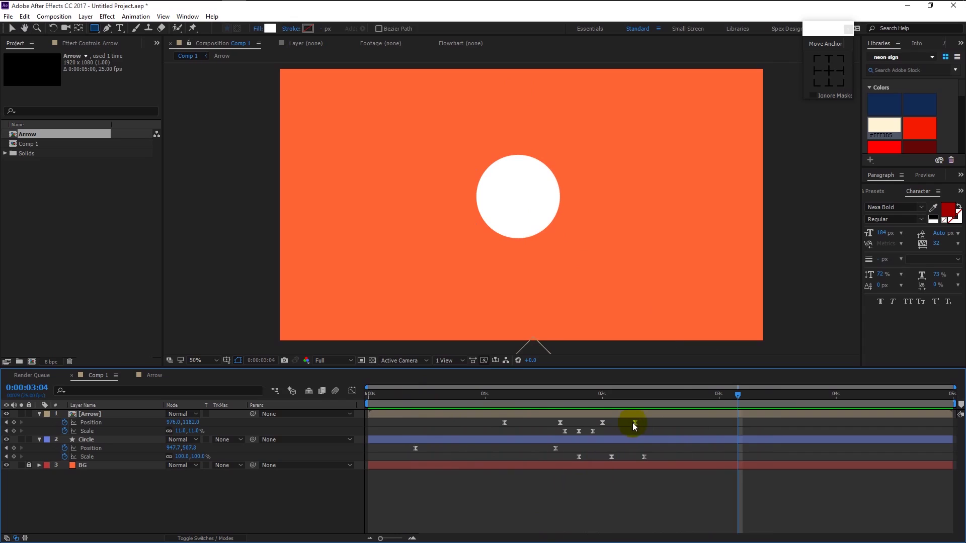
# - Move the Arrow layer's last Position keyframe to about 0:00:02:11 and preview the animation from the start
pyautogui.click(635, 422)
pyautogui.moveTo(638, 423); pyautogui.dragTo(654, 424)
pyautogui.press('Home')
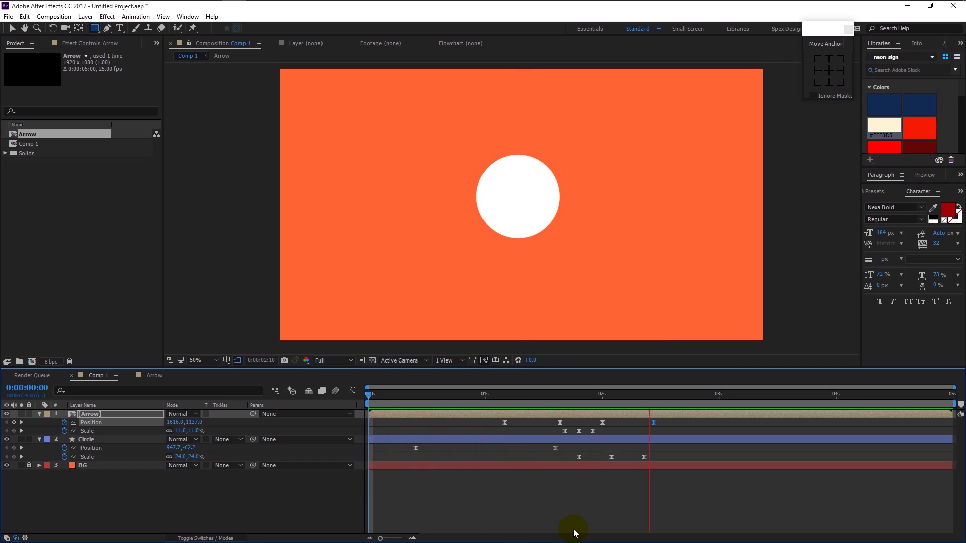
pyautogui.press('space')
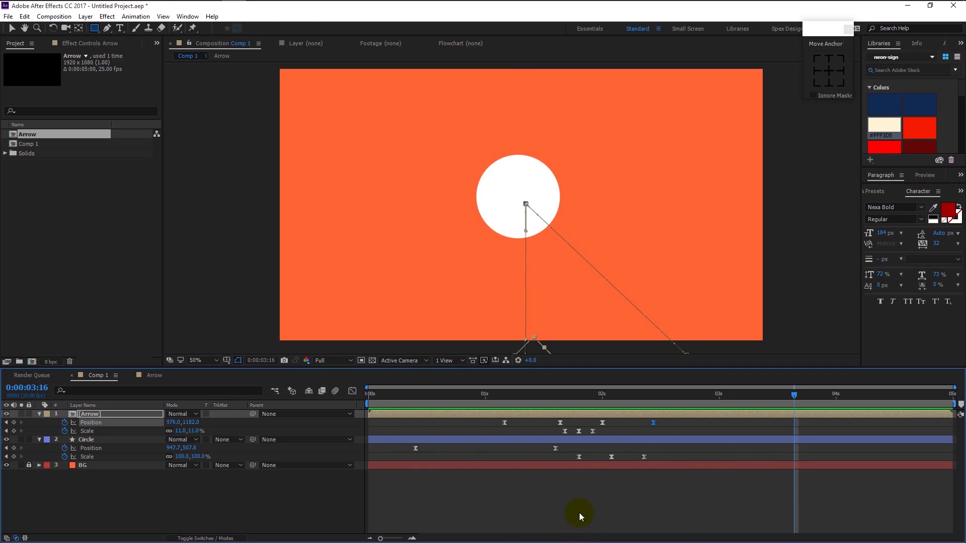
pyautogui.click(574, 518)
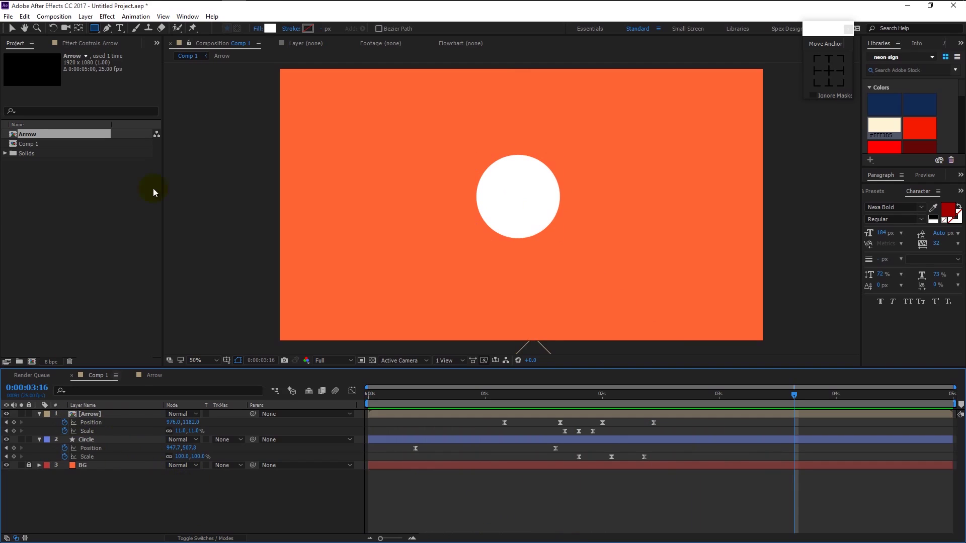
# - Import Designfps-new-logo.png from the Stock folder and add it to Comp 1 as the topmost layer
pyautogui.click(86, 7)
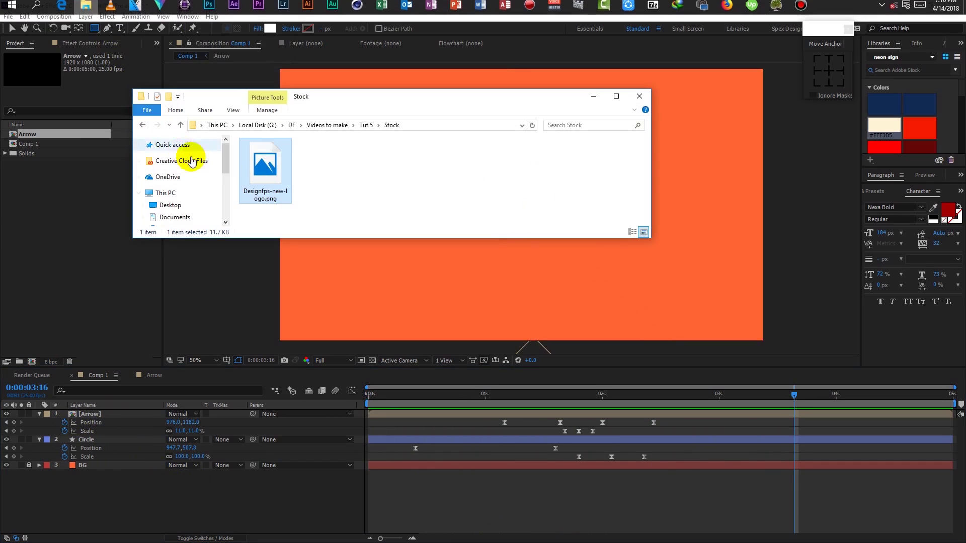
pyautogui.moveTo(257, 166); pyautogui.dragTo(100, 239)
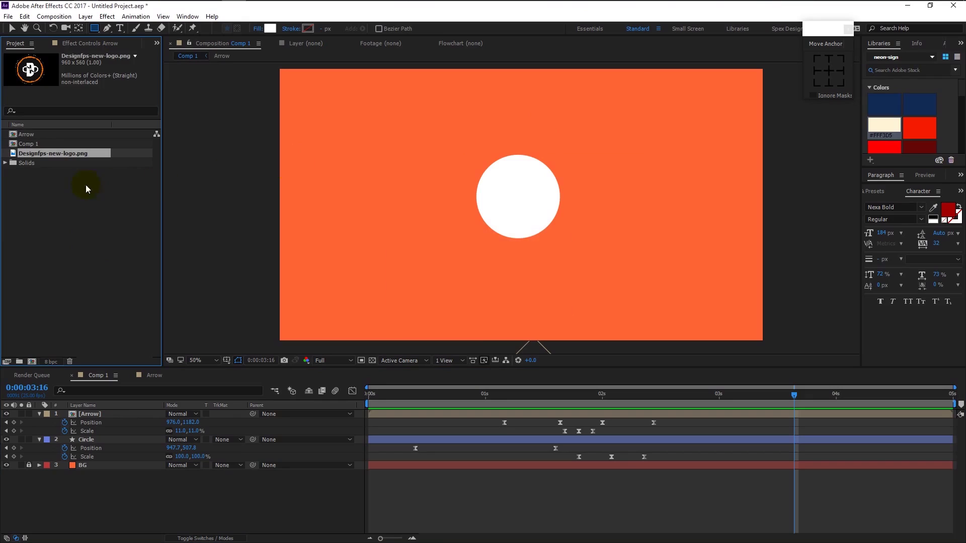
pyautogui.moveTo(54, 159); pyautogui.dragTo(125, 412)
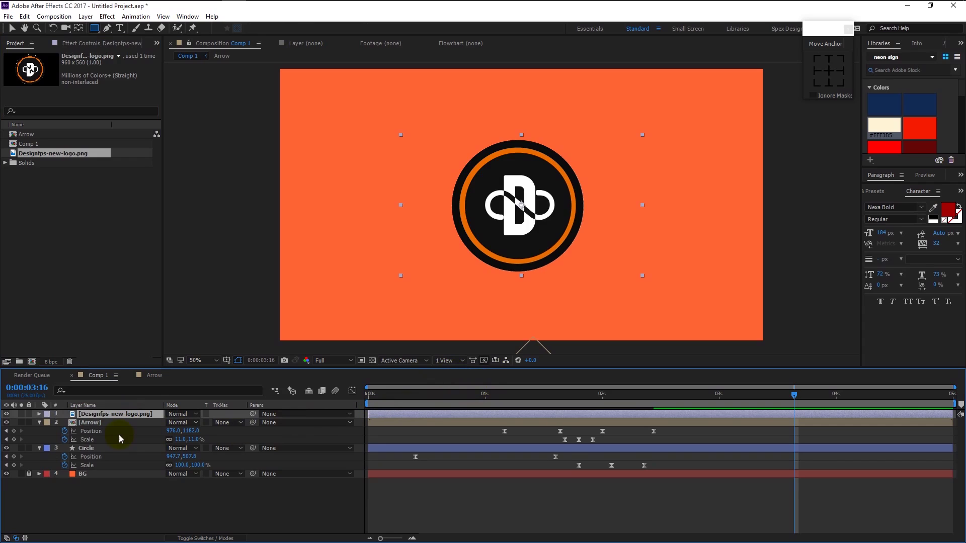
# - Shift the logo layer to start at about 0:00:01:24 and show its Scale property
pyautogui.moveTo(378, 416); pyautogui.dragTo(405, 418)
pyautogui.moveTo(567, 413); pyautogui.dragTo(597, 409)
pyautogui.press('i')
pyautogui.click(179, 436)
pyautogui.press('s')
# - Set the logo layer's Scale to 0% and create a Scale keyframe at 0:00:01:24
pyautogui.click(190, 422)
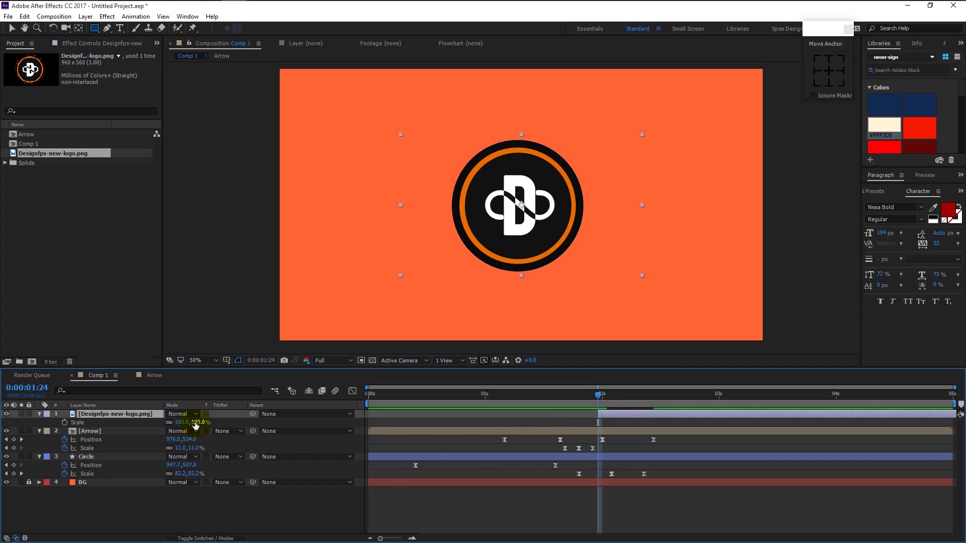
pyautogui.write('74')
pyautogui.press('Return')
pyautogui.click(191, 423)
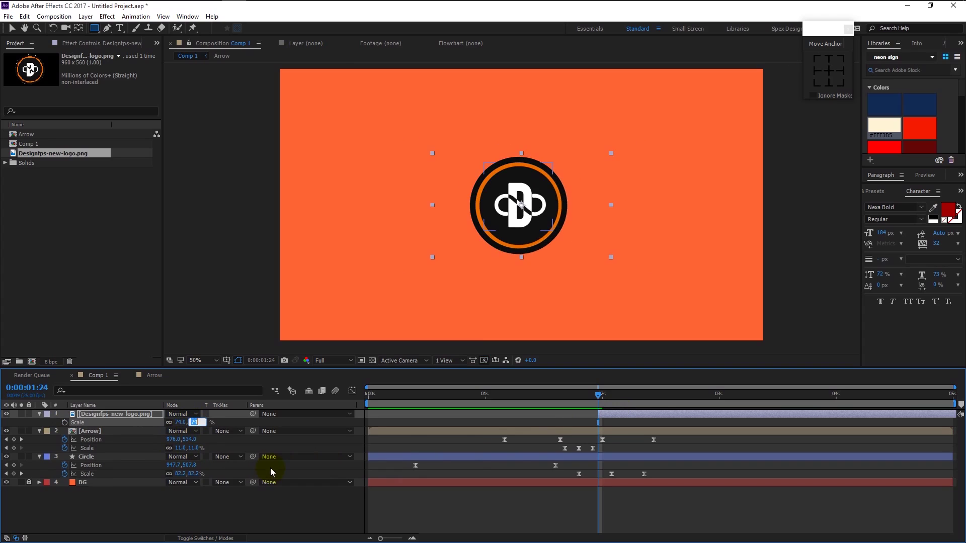
pyautogui.write('0')
pyautogui.press('Return')
pyautogui.click(64, 422)
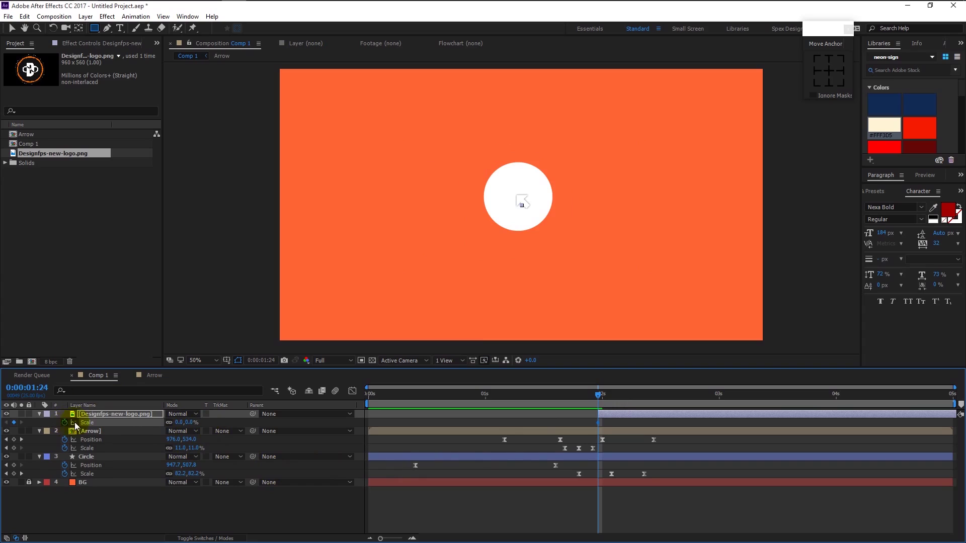
# - Keyframe the logo's Scale at 60% at 0:00:02:05 and centre the logo on the white circle
pyautogui.moveTo(605, 396); pyautogui.dragTo(624, 397)
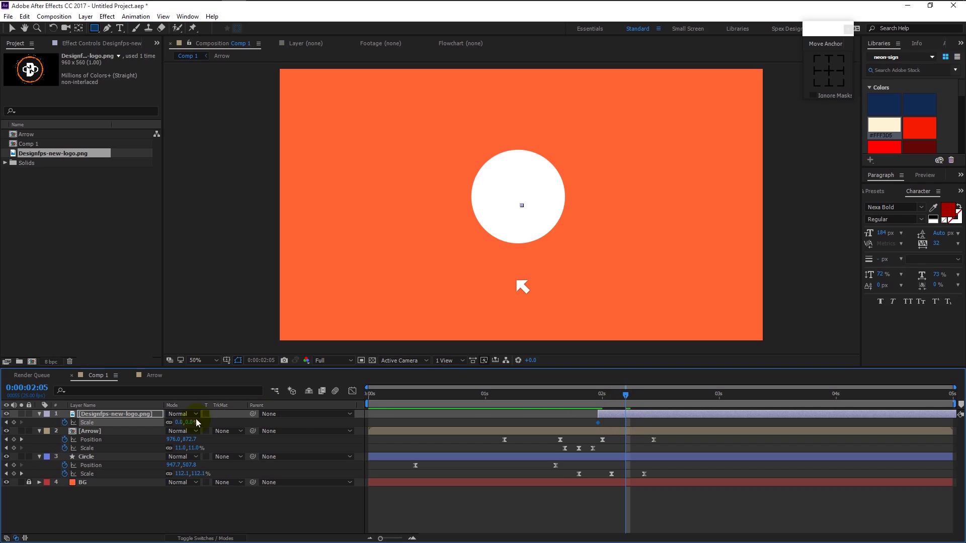
pyautogui.write('60')
pyautogui.press('Return')
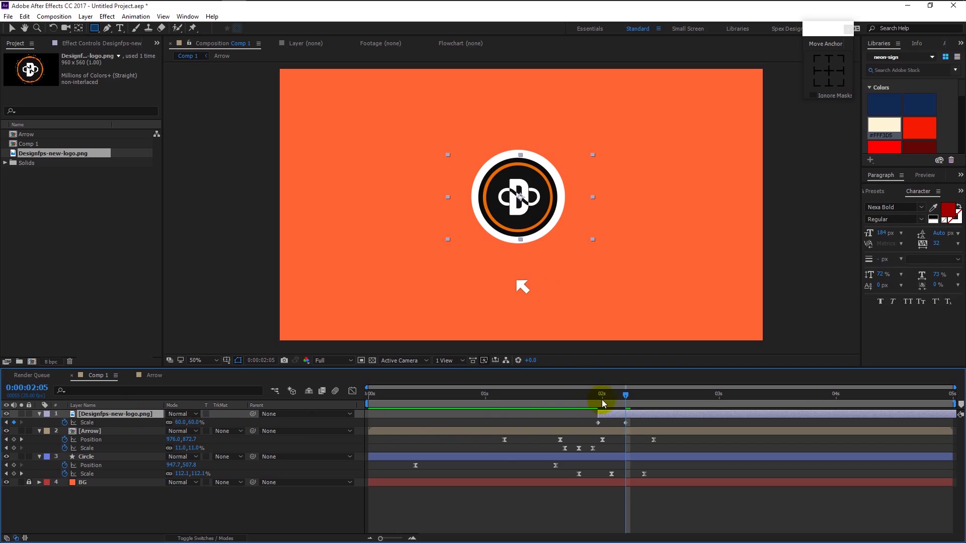
# - Keyframe the logo layer's Scale at 50% at 0:00:02:09
pyautogui.moveTo(622, 397); pyautogui.dragTo(646, 400)
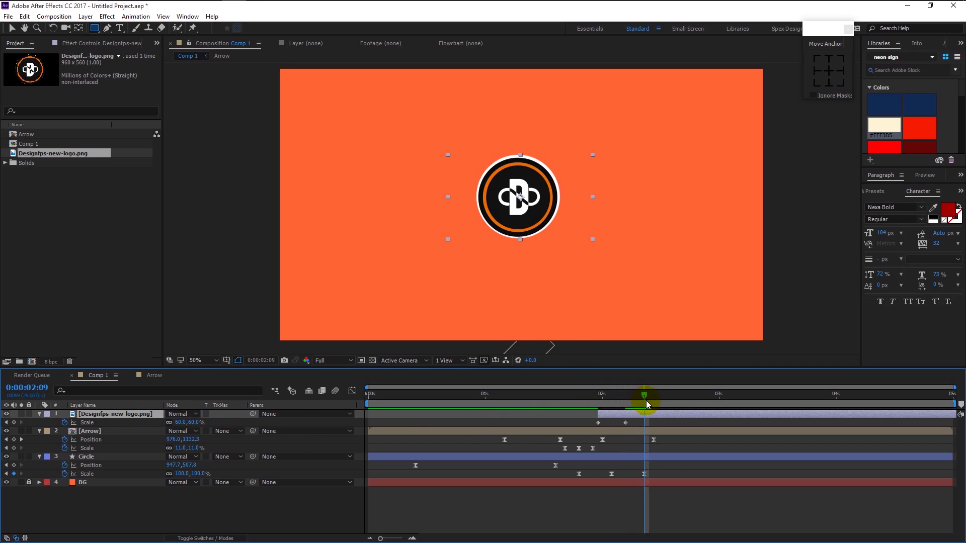
pyautogui.click(194, 422)
pyautogui.write('50')
pyautogui.press('Return')
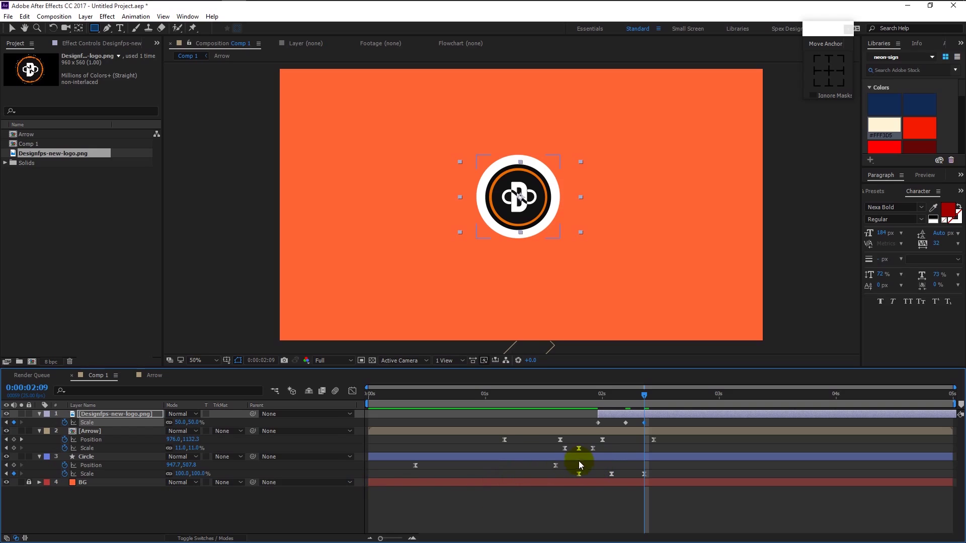
# - Move the logo's last Scale keyframe to about 0:00:02:11 and apply Easy Ease to all three Scale keyframes
pyautogui.press('space')
pyautogui.click(644, 422)
pyautogui.moveTo(666, 424); pyautogui.dragTo(595, 425)
pyautogui.rightClick(596, 424)
pyautogui.moveTo(624, 417)
pyautogui.click(729, 437)
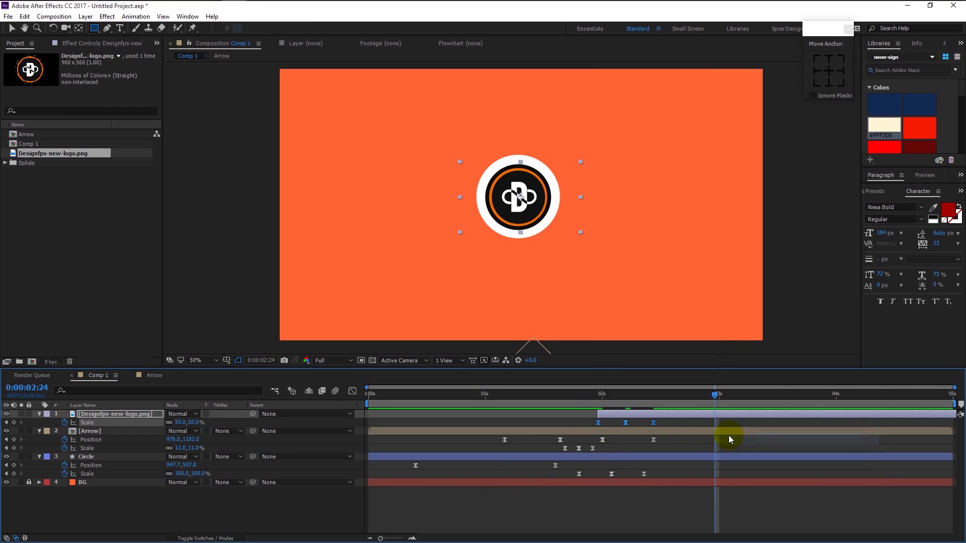
pyautogui.click(662, 505)
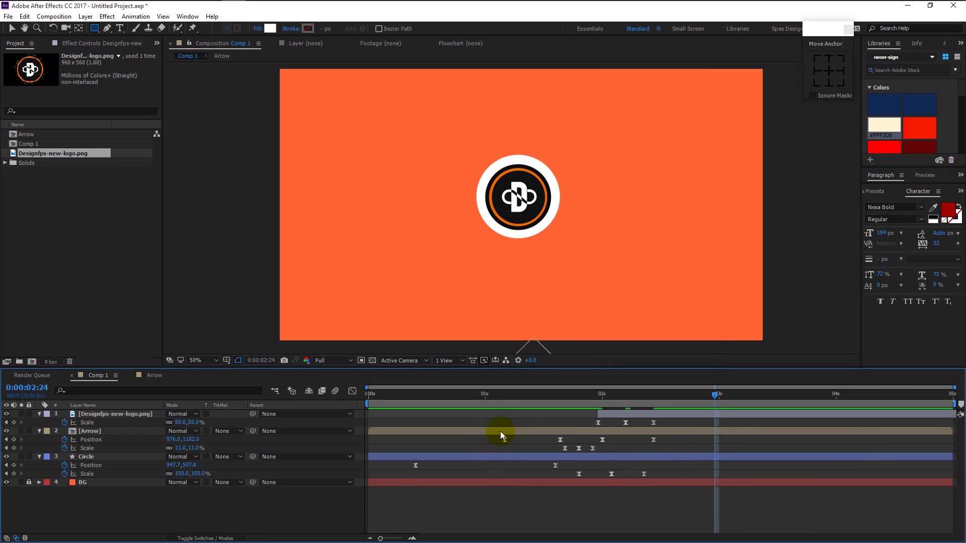
# - Preview the logo reveal together with the circle and arrow, from the start and again from just before 0:00:02:00
pyautogui.moveTo(491, 397); pyautogui.dragTo(357, 447)
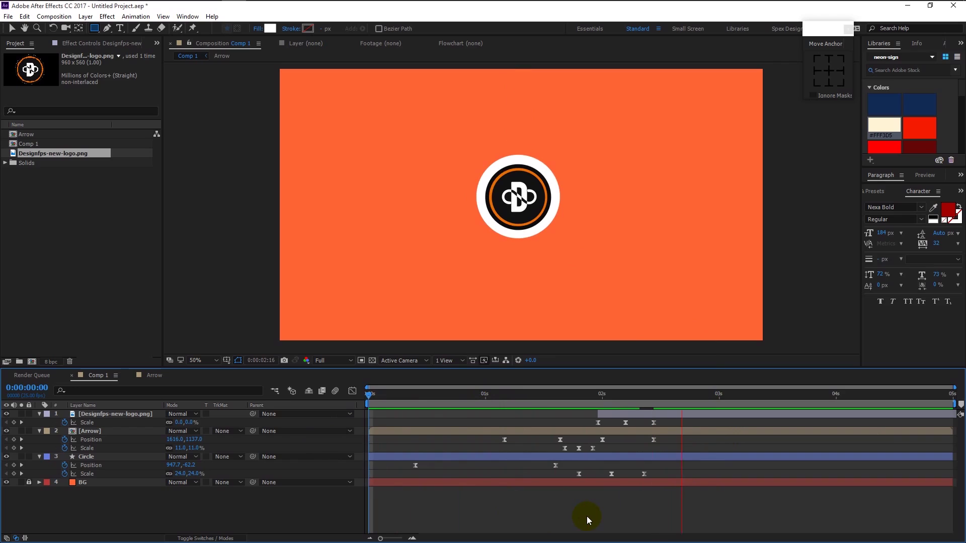
pyautogui.press('space')
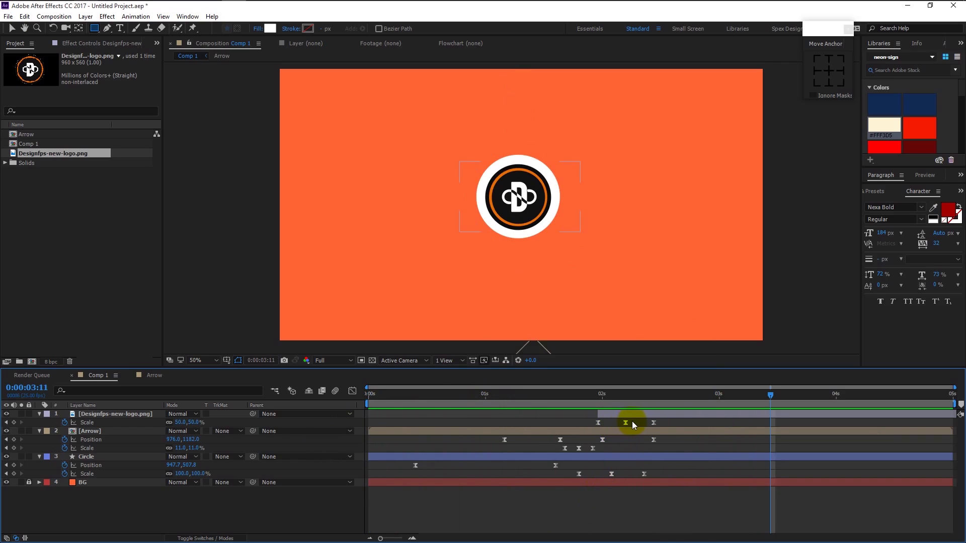
pyautogui.moveTo(476, 401); pyautogui.dragTo(341, 425)
pyautogui.press('space')
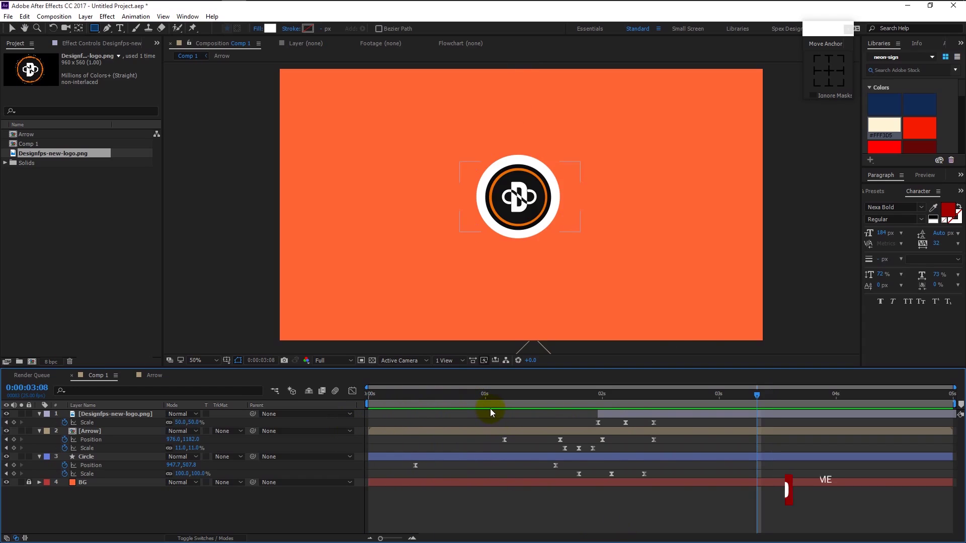
pyautogui.click(590, 393)
pyautogui.press('space')
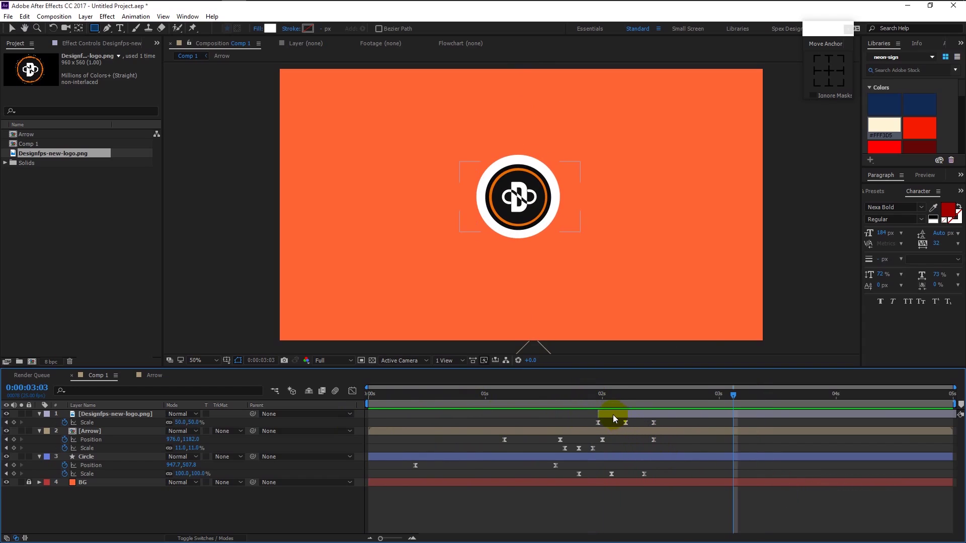
# - Try starting the logo layer at about 0:00:02:01 and at about 0:00:01:22, previewing each timing
pyautogui.moveTo(613, 418); pyautogui.dragTo(621, 416)
pyautogui.click(583, 402)
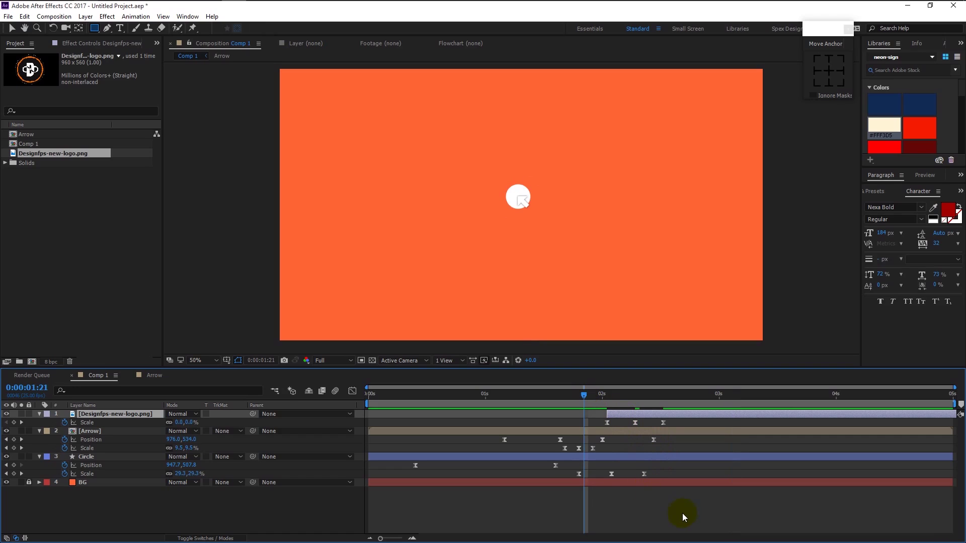
pyautogui.press('space')
pyautogui.press('space')
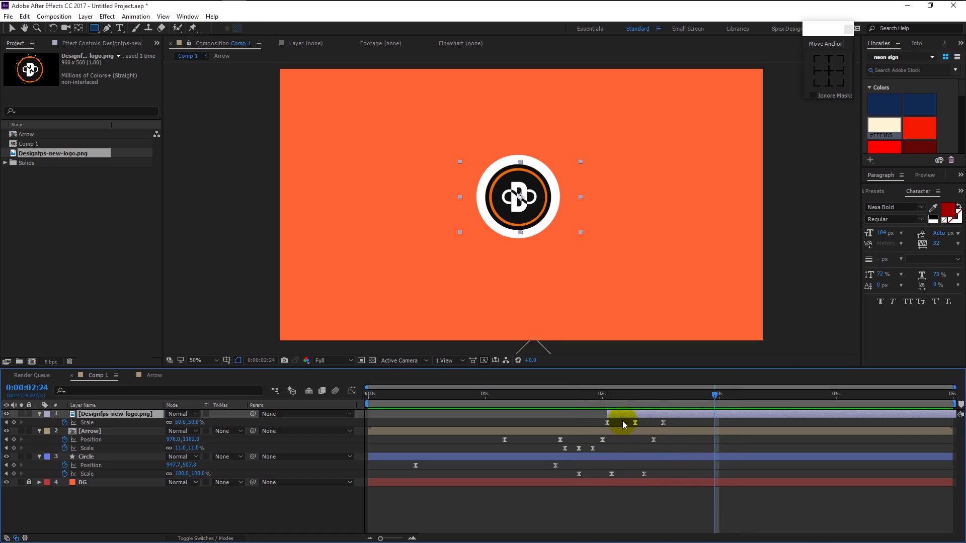
pyautogui.moveTo(617, 417); pyautogui.dragTo(598, 414)
pyautogui.click(563, 395)
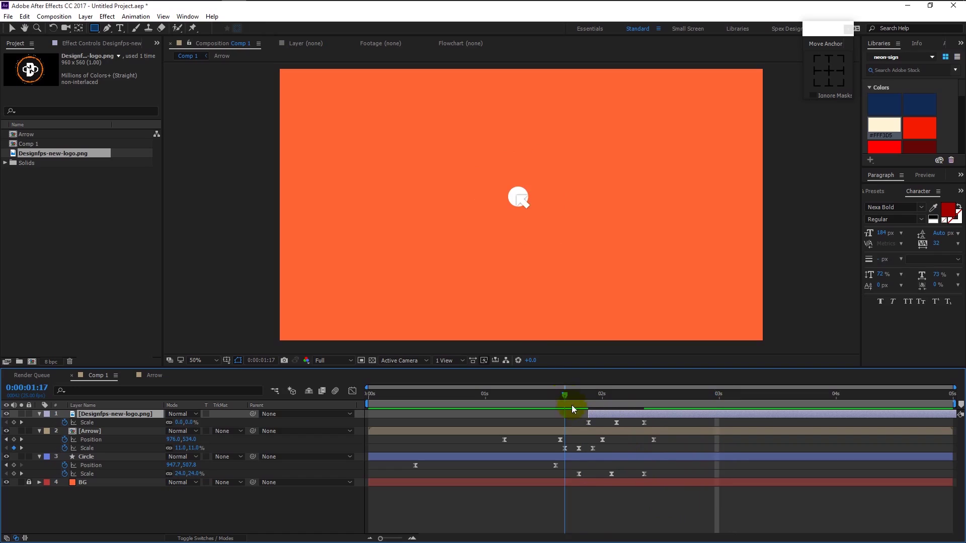
pyautogui.press('space')
pyautogui.press('space')
# - Shift the logo layer to start at 0:00:02:00 and preview the reveal from before the arrow's click
pyautogui.moveTo(606, 421); pyautogui.dragTo(617, 421)
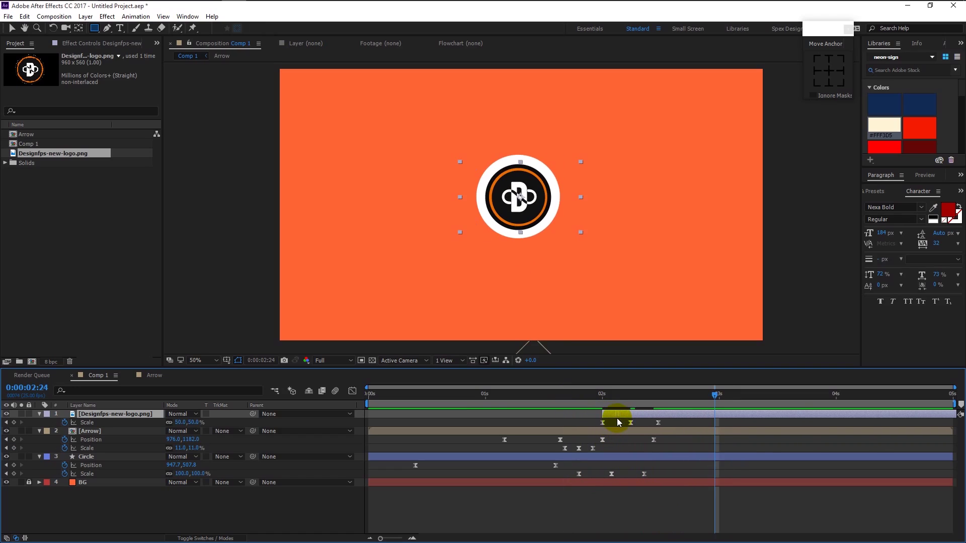
pyautogui.click(566, 394)
pyautogui.press('space')
pyautogui.press('space')
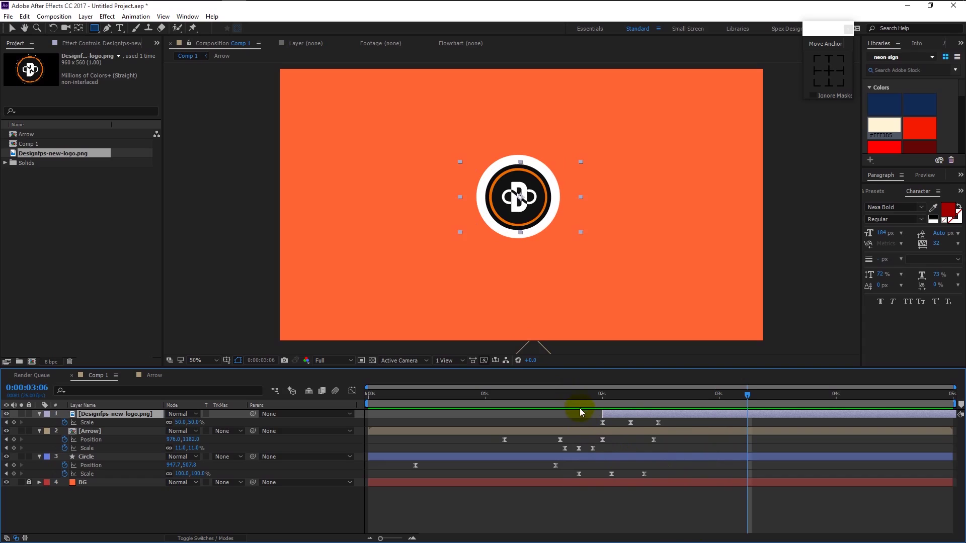
pyautogui.moveTo(563, 394); pyautogui.dragTo(551, 394)
pyautogui.press('space')
pyautogui.press('space')
# - Move the Circle layer's last Scale keyframe to about 0:00:02:17 and preview the whole animation from the start
pyautogui.moveTo(644, 474); pyautogui.dragTo(682, 481)
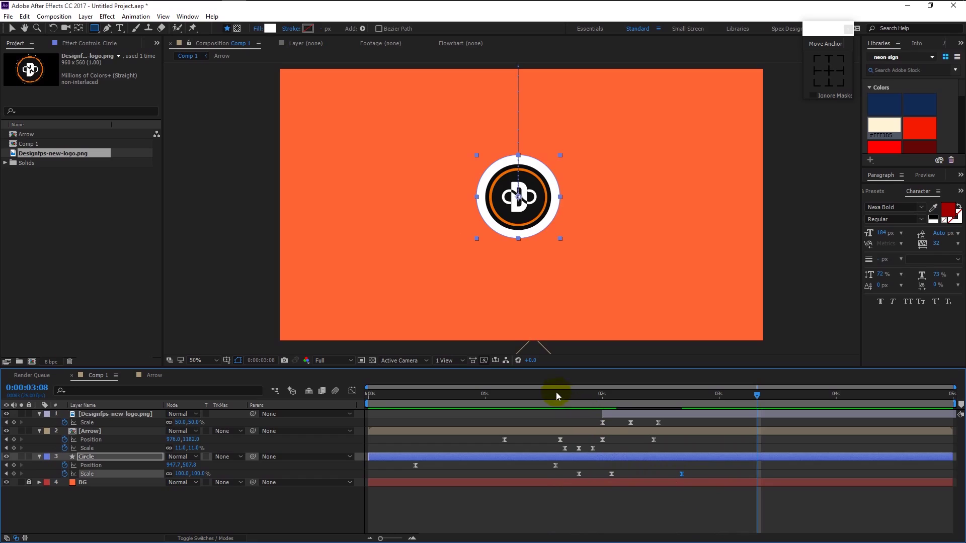
pyautogui.click(542, 393)
pyautogui.click(601, 485)
pyautogui.press('space')
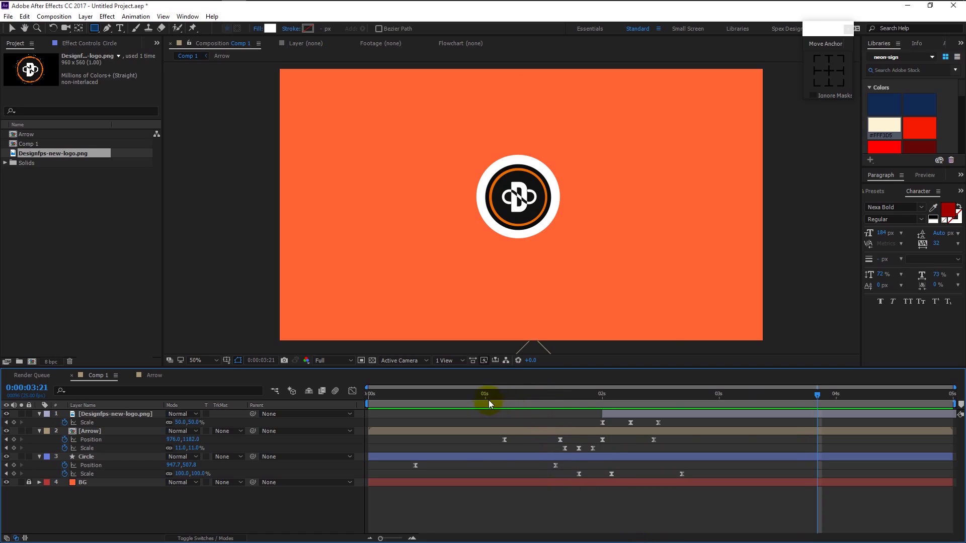
pyautogui.press('Home')
pyautogui.press('space')
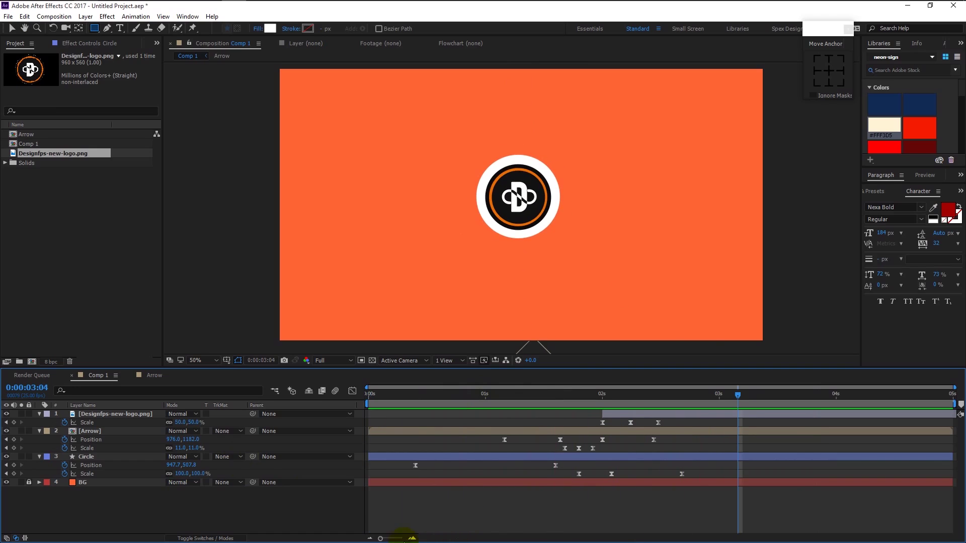
# - Enable motion blur on the logo, Arrow and Circle layers and preview the animation from the start
pyautogui.click(212, 538)
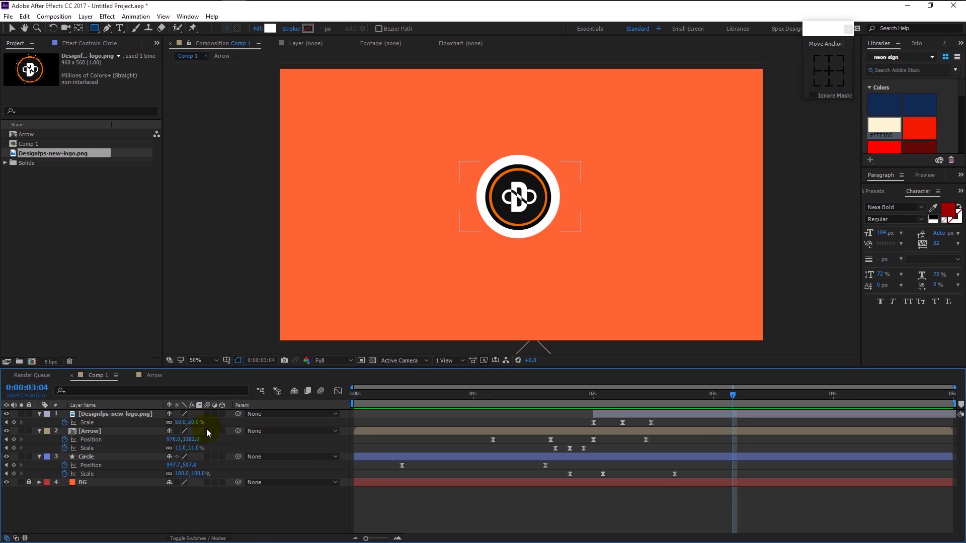
pyautogui.moveTo(206, 415); pyautogui.dragTo(207, 430)
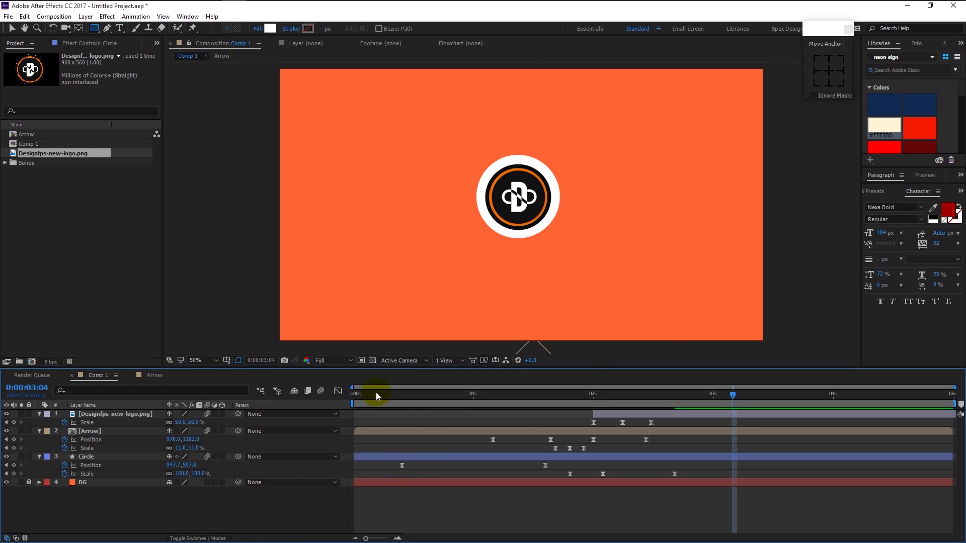
pyautogui.moveTo(377, 393); pyautogui.dragTo(348, 395)
pyautogui.press('space')
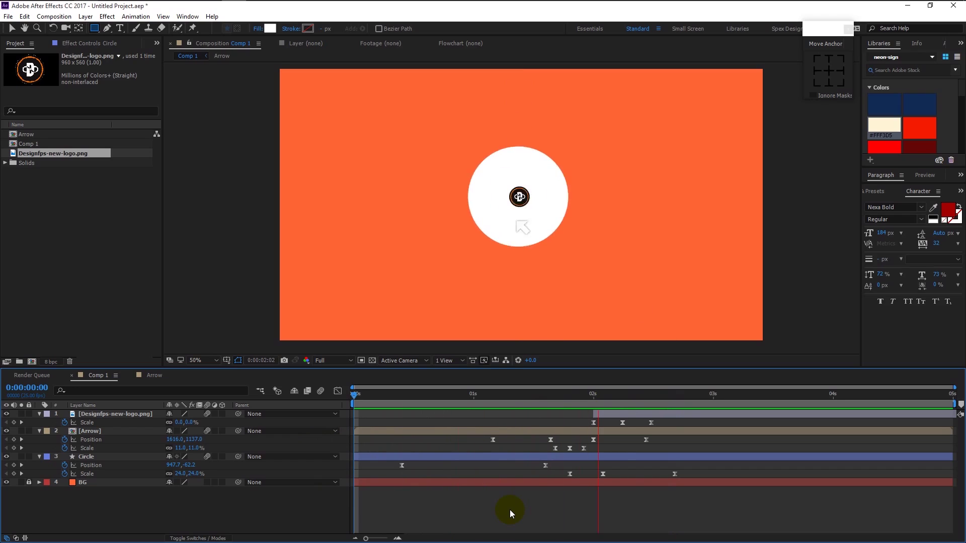
pyautogui.press('space')
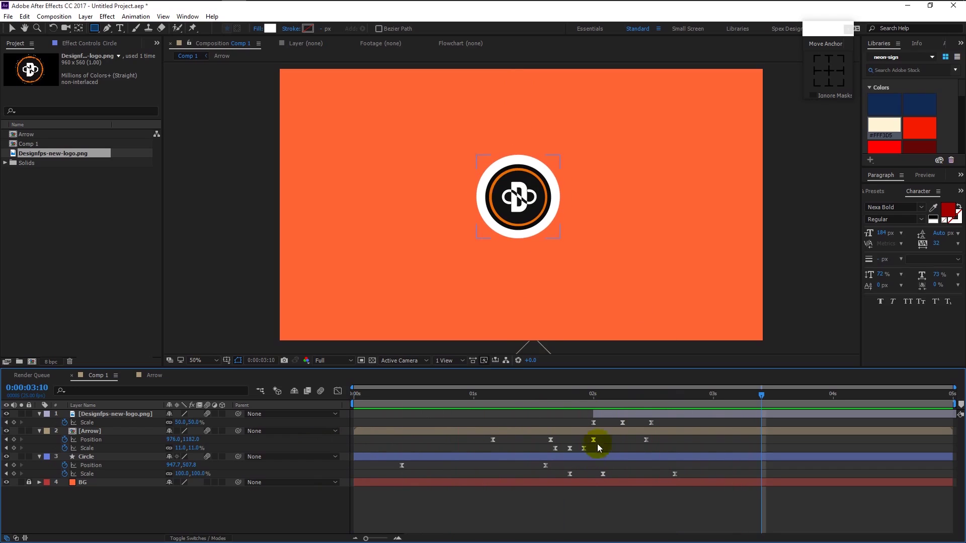
pyautogui.moveTo(629, 407); pyautogui.dragTo(684, 415)
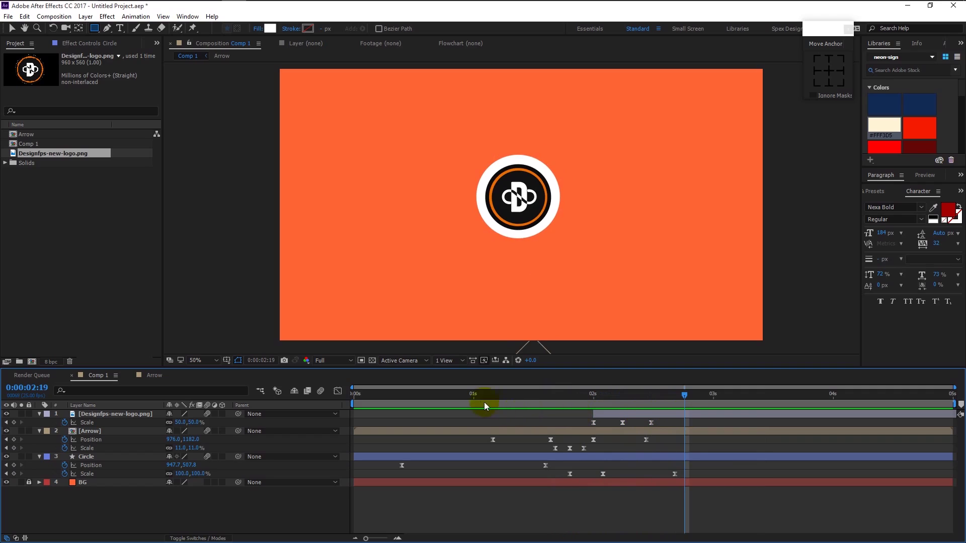
pyautogui.moveTo(437, 402); pyautogui.dragTo(335, 467)
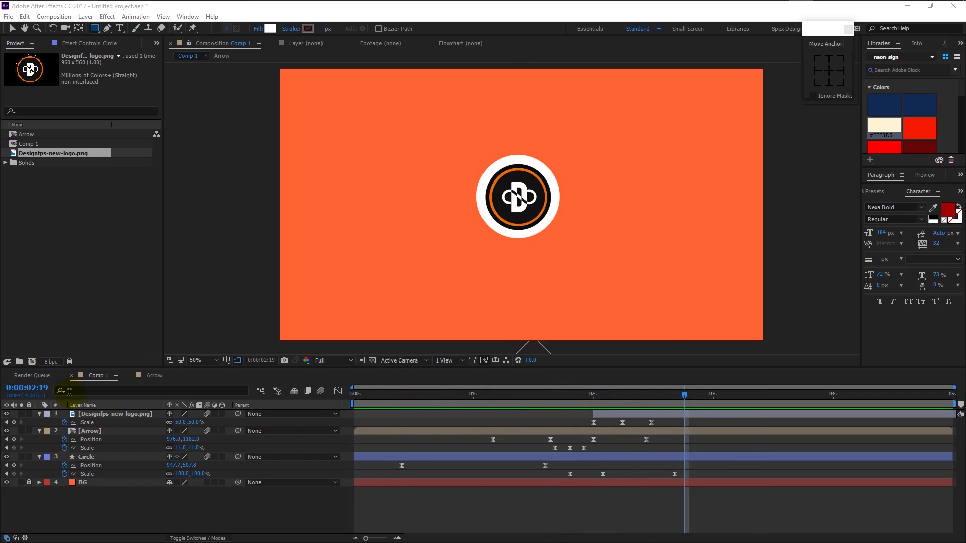
# - Create a new 1920 x 1080, 25 fps, five-second composition named Text
pyautogui.click(33, 362)
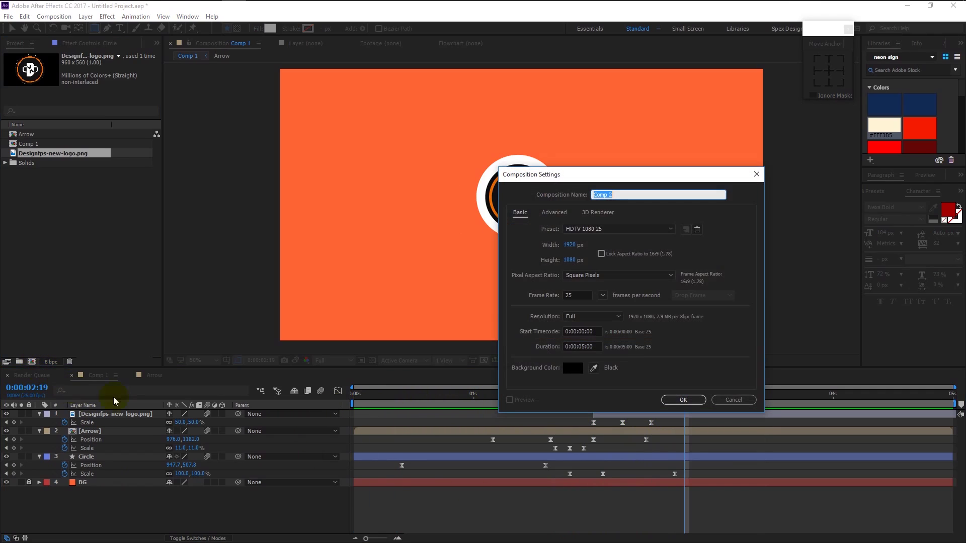
pyautogui.write('Text')
pyautogui.press('Return')
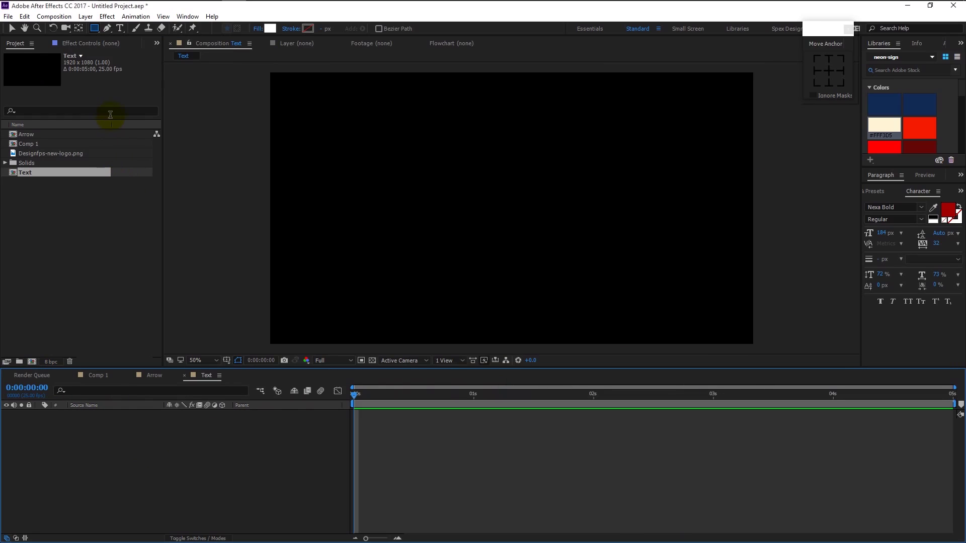
# - Add a text layer reading "Gentle PSD" in the Text composition
pyautogui.click(120, 28)
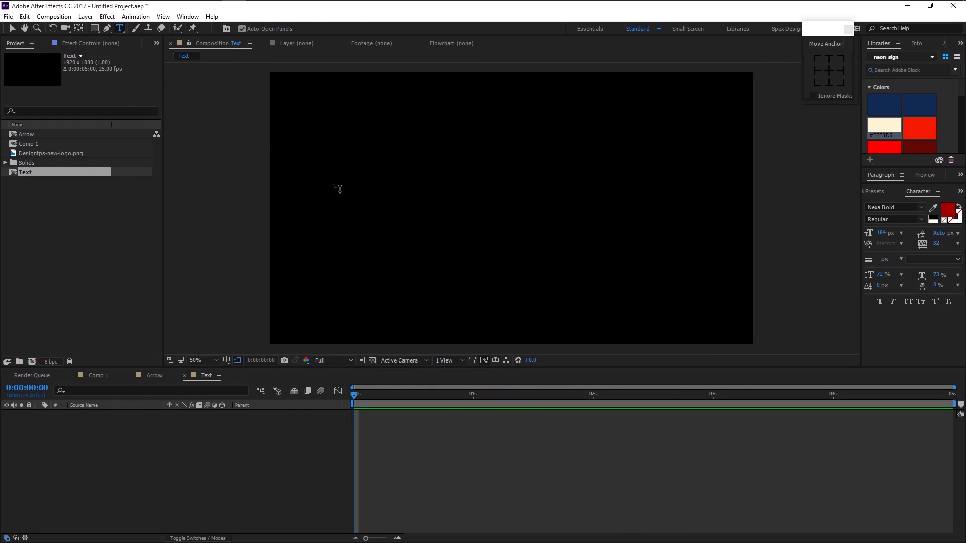
pyautogui.click(374, 225)
pyautogui.write('Gent')
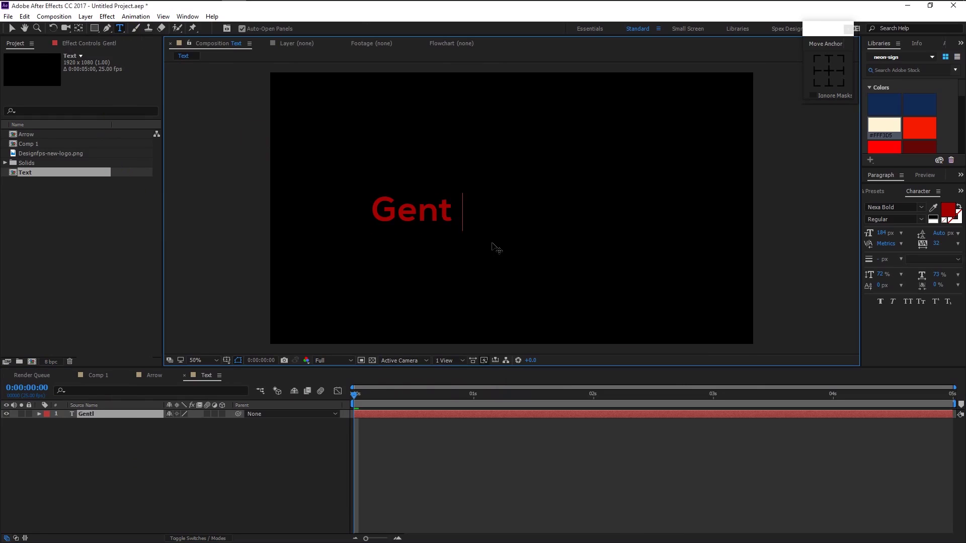
pyautogui.write('le PSD')
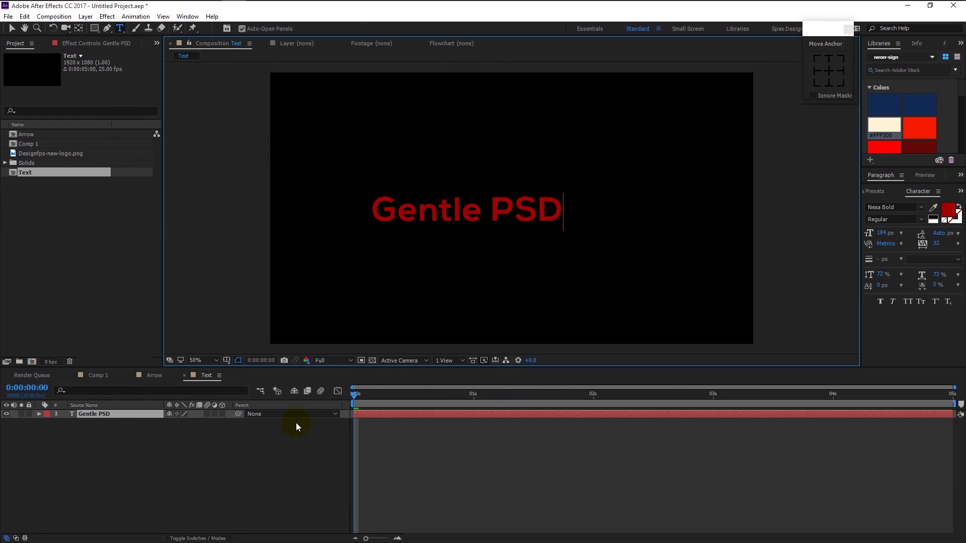
pyautogui.click(216, 447)
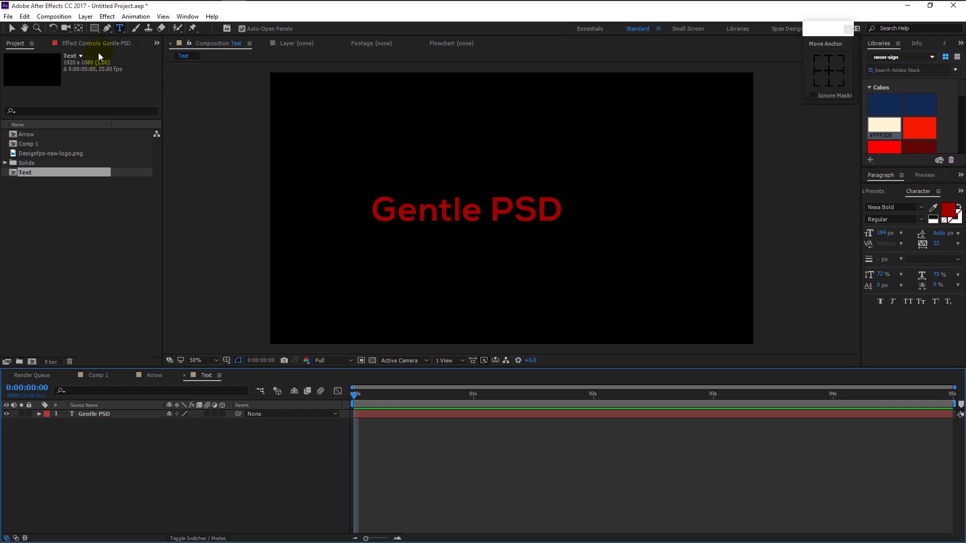
# - Centre the text layer's anchor point and move the text to the middle of the composition
pyautogui.click(12, 28)
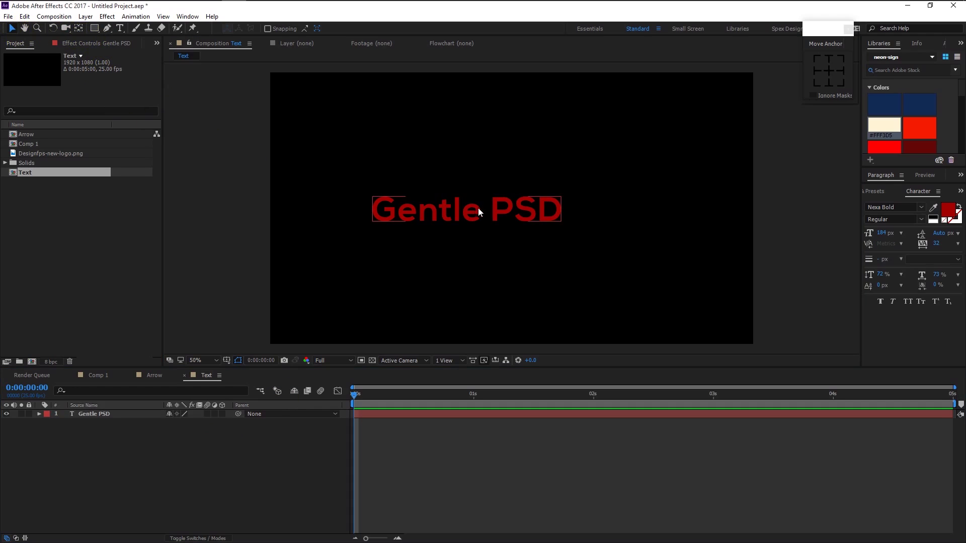
pyautogui.click(505, 211)
pyautogui.click(829, 70)
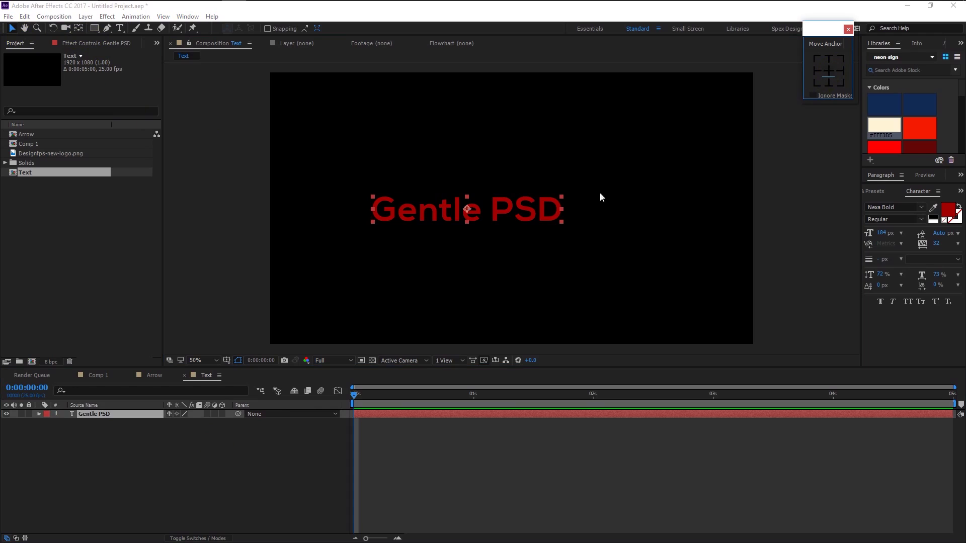
pyautogui.moveTo(520, 215); pyautogui.dragTo(555, 203)
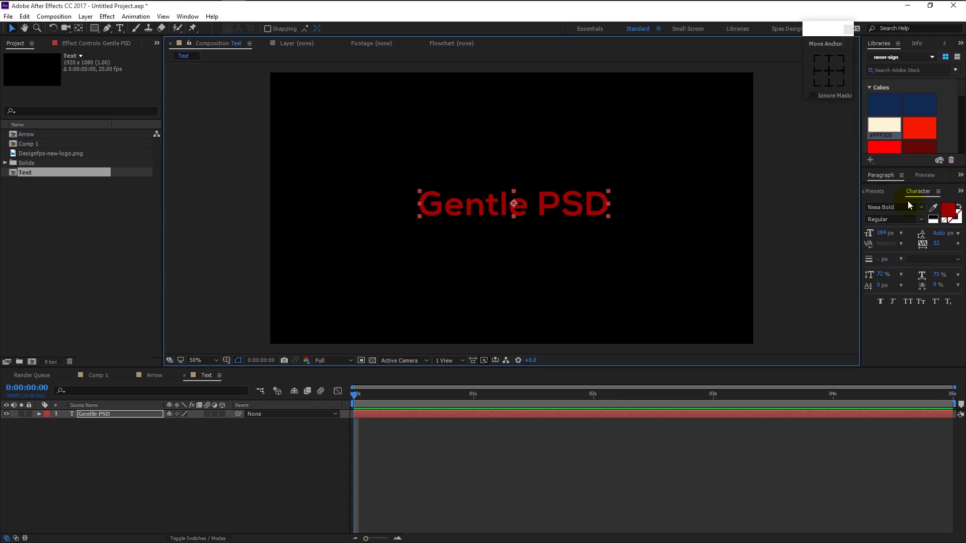
# - Change the "Gentle PSD" text's fill colour to white
pyautogui.click(948, 214)
pyautogui.moveTo(669, 259); pyautogui.dragTo(581, 155)
pyautogui.moveTo(676, 184); pyautogui.dragTo(590, 165)
pyautogui.click(828, 176)
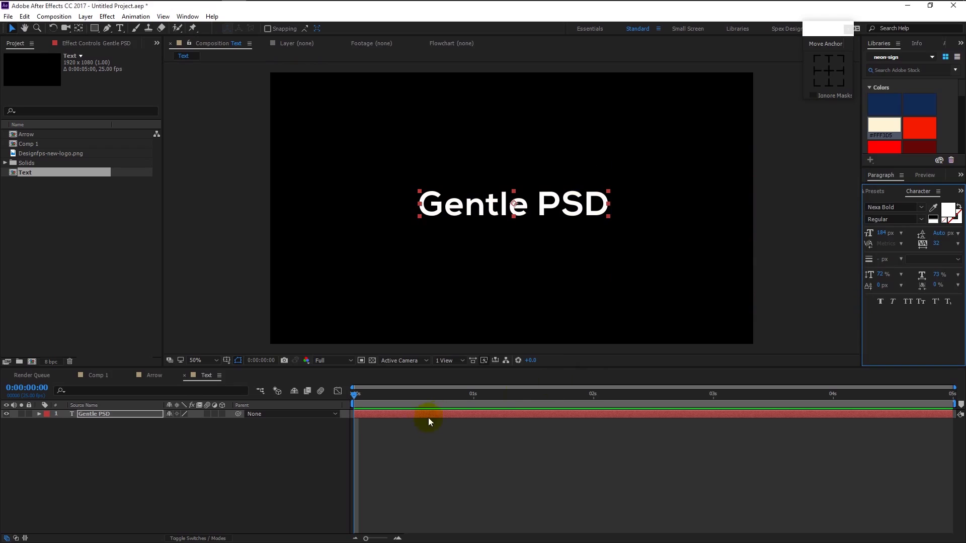
# - Add a Position animator to the "Gentle PSD" text layer
pyautogui.click(37, 414)
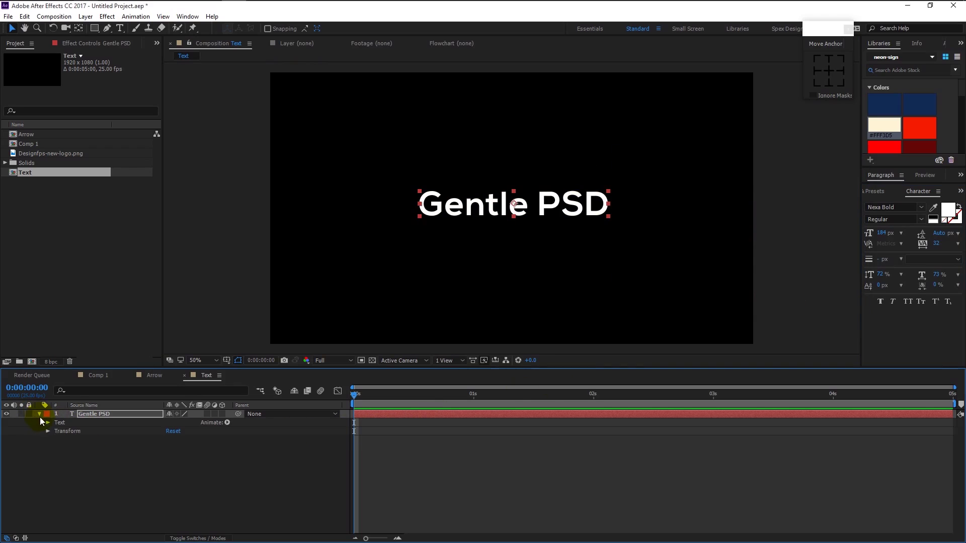
pyautogui.click(228, 423)
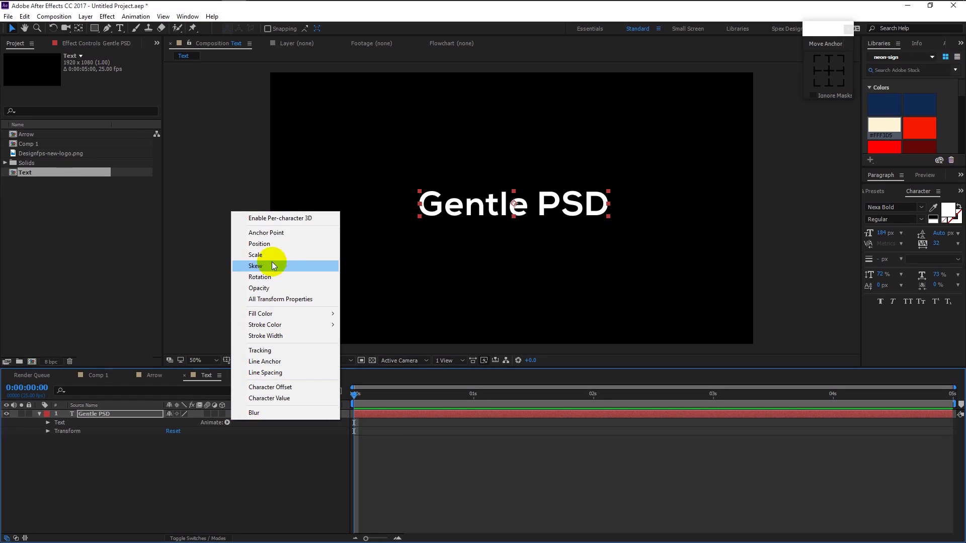
pyautogui.click(270, 244)
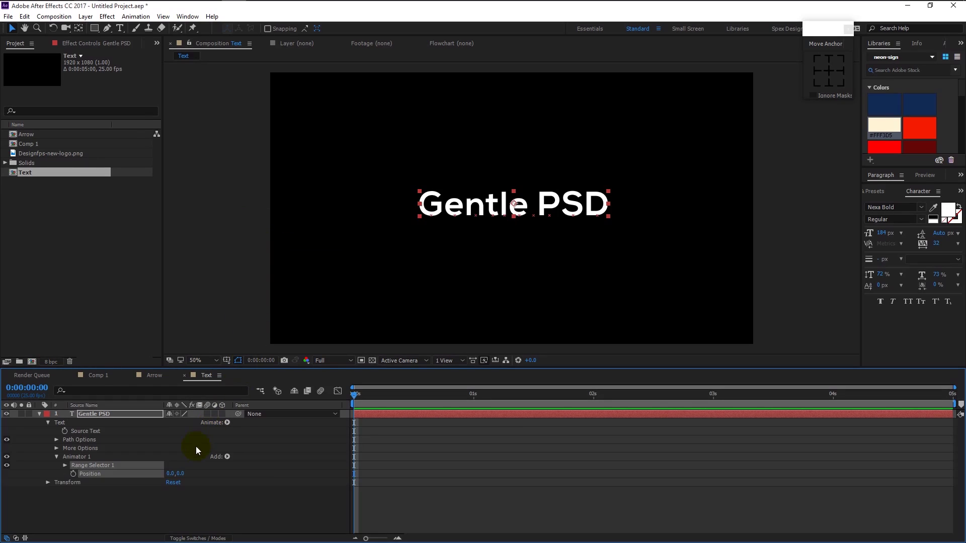
# - Add an Expression selector to the text layer's Animator 1 and expand its properties
pyautogui.click(78, 458)
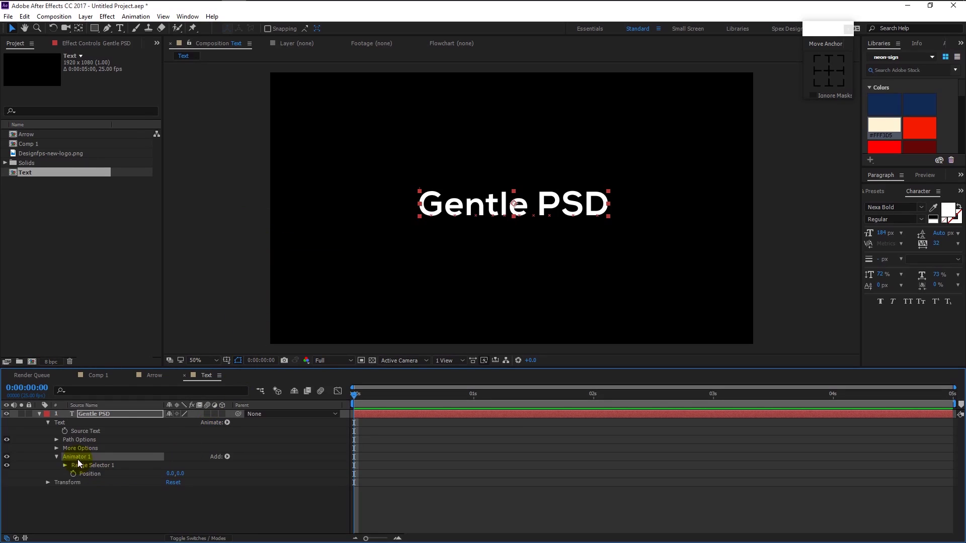
pyautogui.click(227, 456)
pyautogui.moveTo(254, 472)
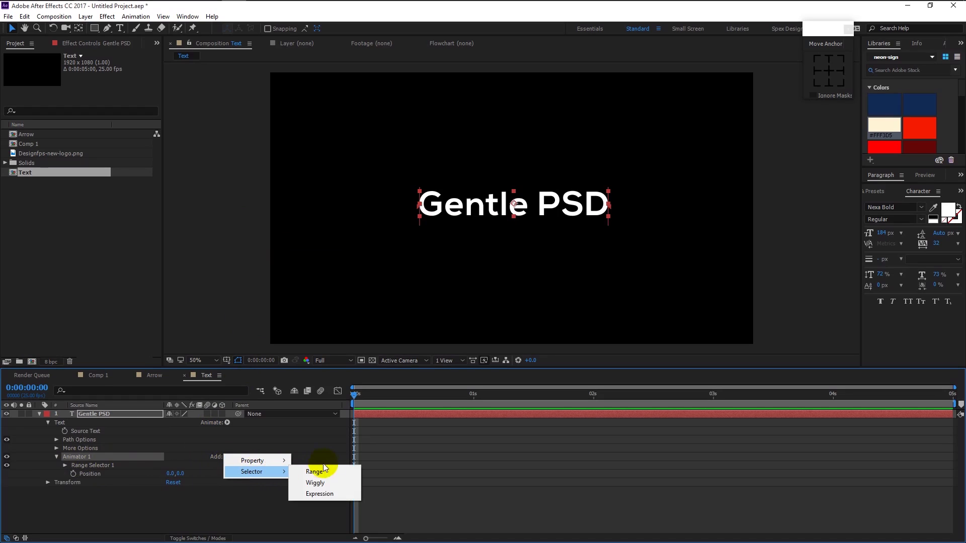
pyautogui.click(324, 492)
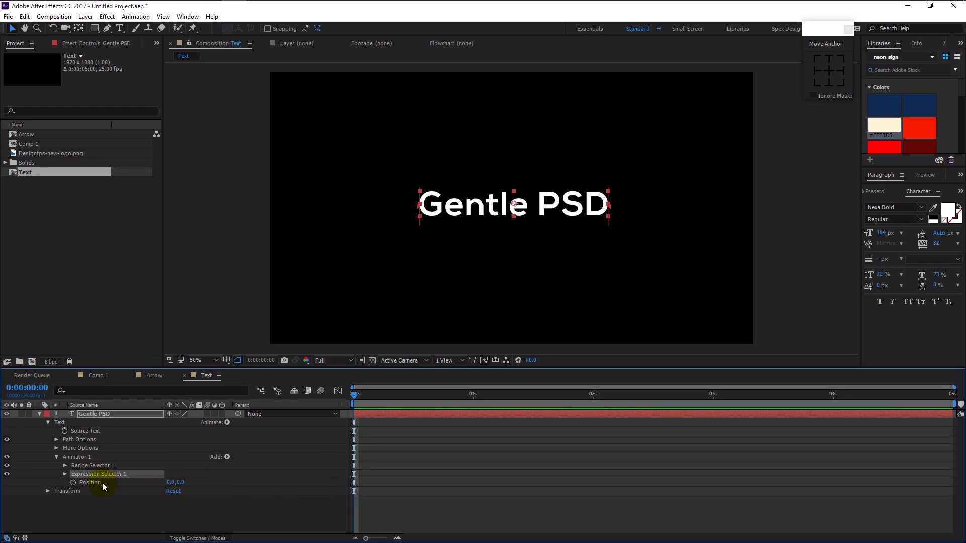
pyautogui.click(65, 474)
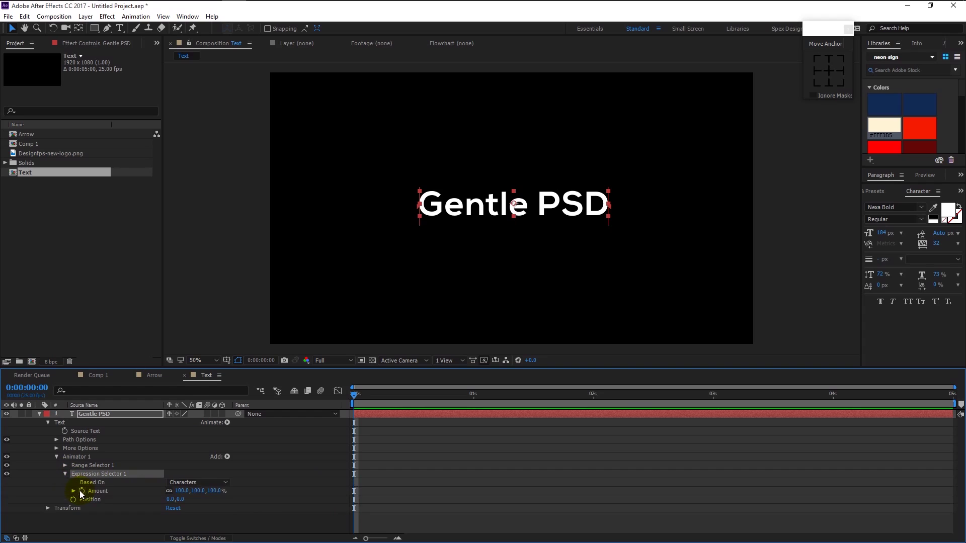
# - Switch to File Explorer and extract Gentle PSD.zip into the current Download folder using 7-Zip
pyautogui.moveTo(242, 5)
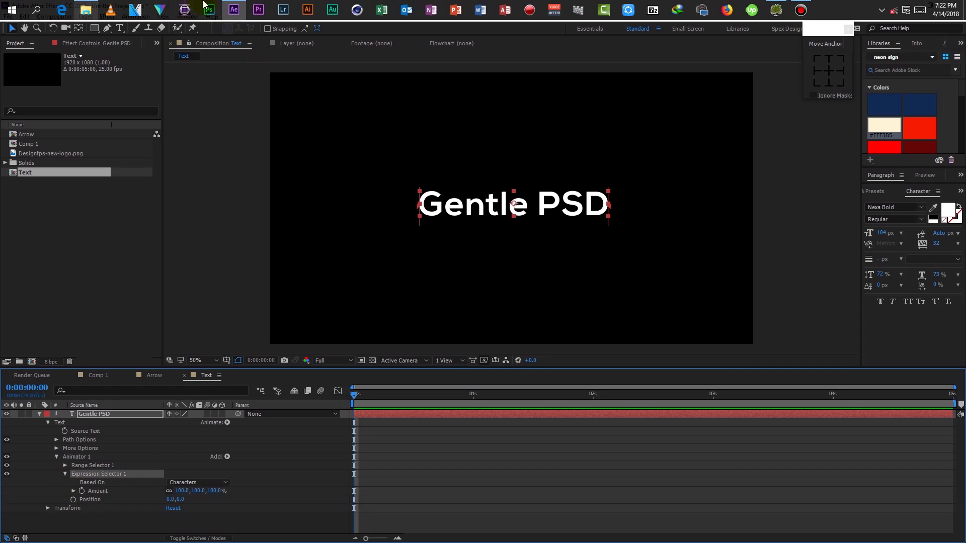
pyautogui.click(86, 10)
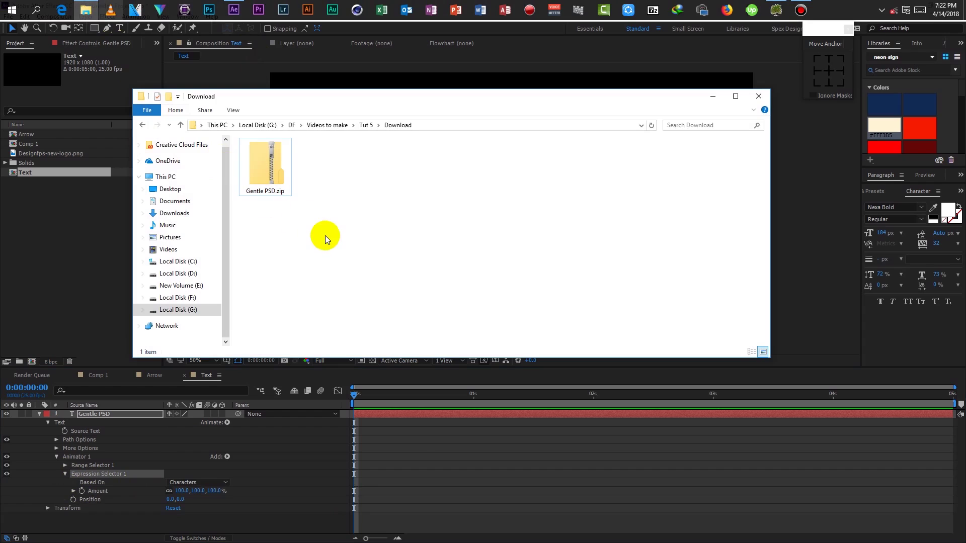
pyautogui.rightClick(262, 174)
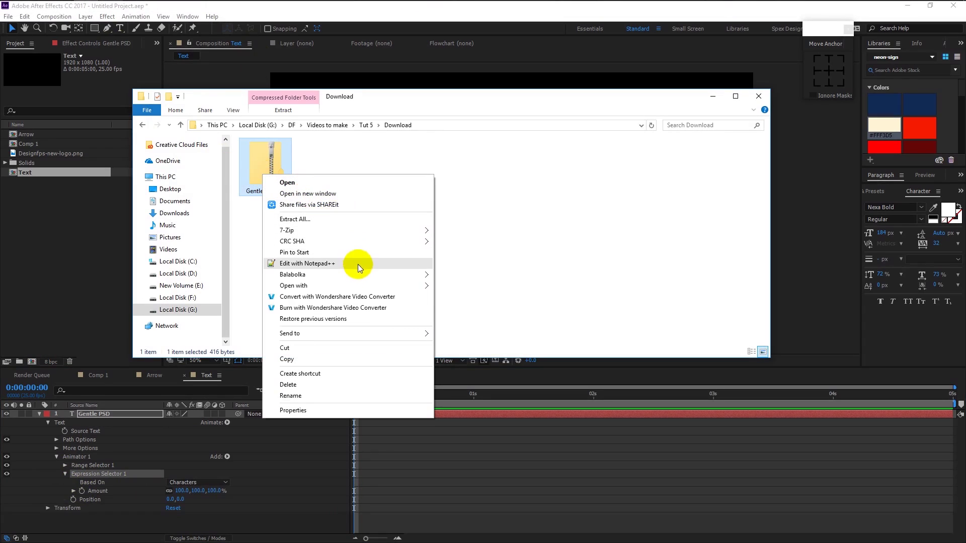
pyautogui.moveTo(364, 233)
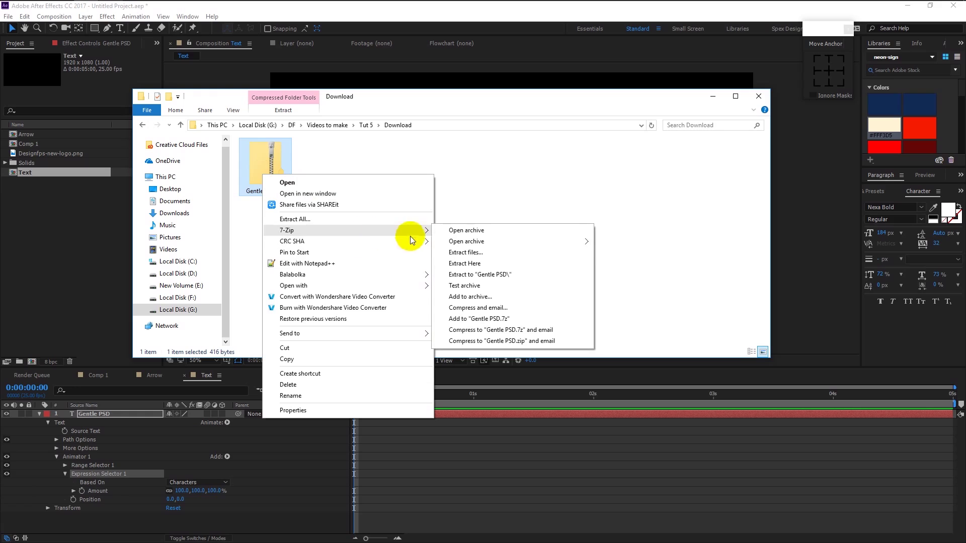
pyautogui.click(495, 262)
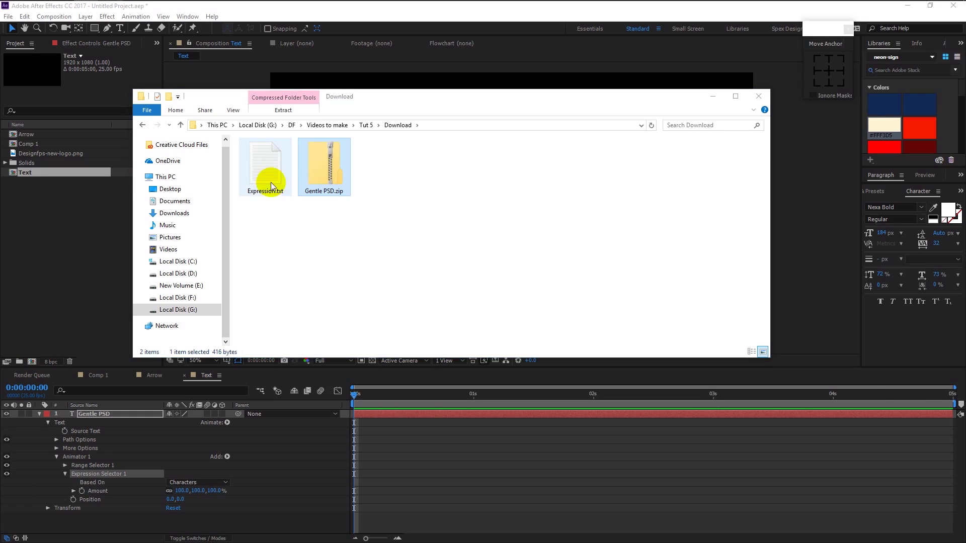
# - Copy the whole delay/amplitude/decay expression code from Expression.txt, and return to After Effects
pyautogui.doubleClick(270, 185)
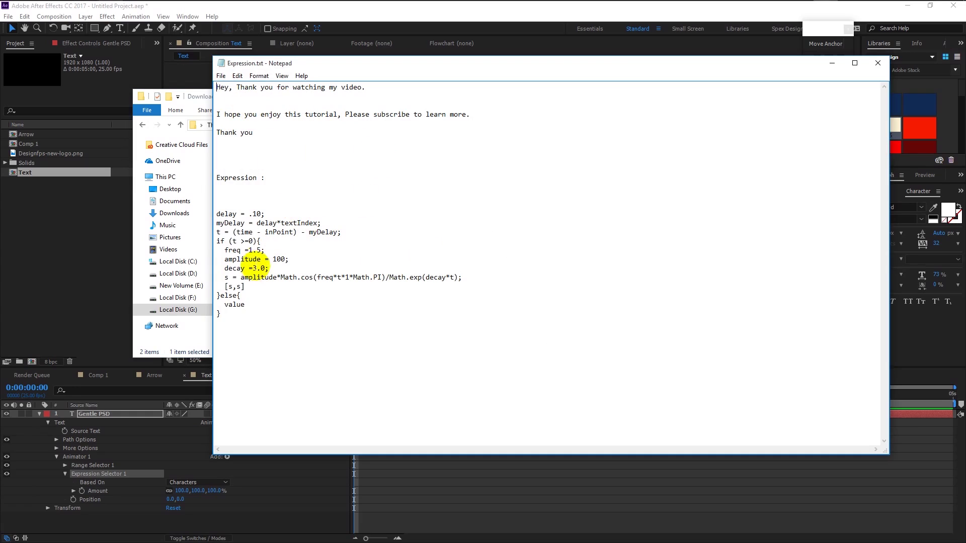
pyautogui.moveTo(254, 322); pyautogui.dragTo(209, 210)
pyautogui.rightClick(257, 250)
pyautogui.click(294, 276)
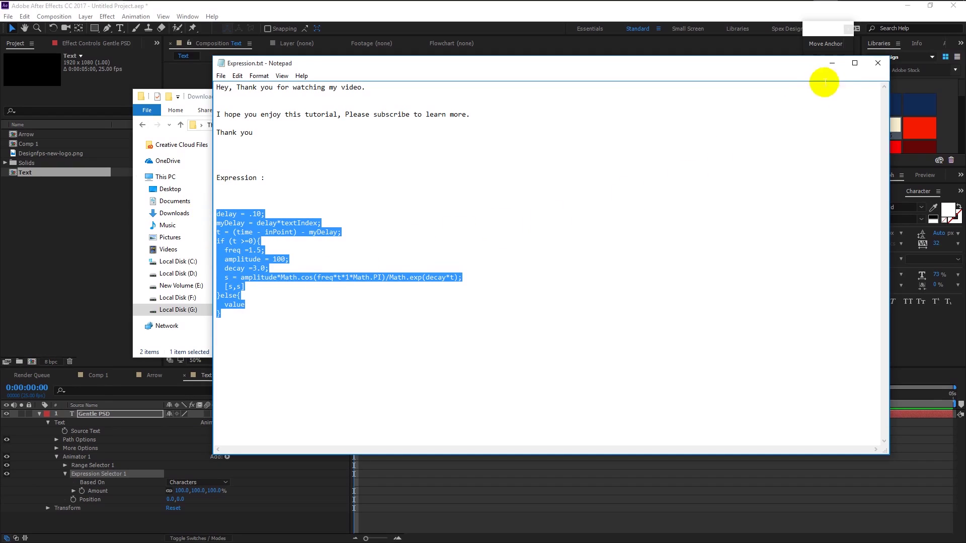
pyautogui.click(874, 65)
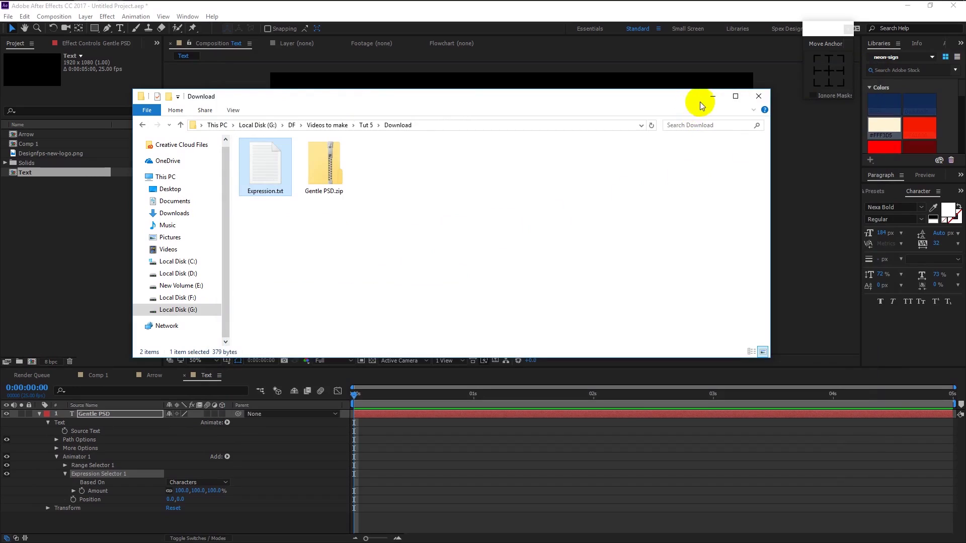
pyautogui.click(711, 96)
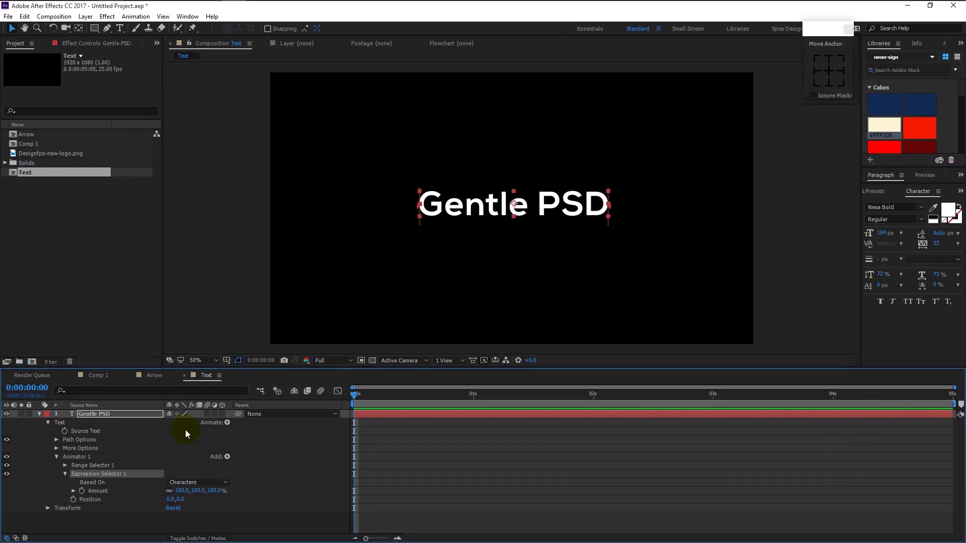
# - Replace the Expression Selector 1 Amount's default expression with the copied code and enlarge the expression field to show it
pyautogui.keyDown('alt'); pyautogui.click(81, 491); pyautogui.keyUp('alt')
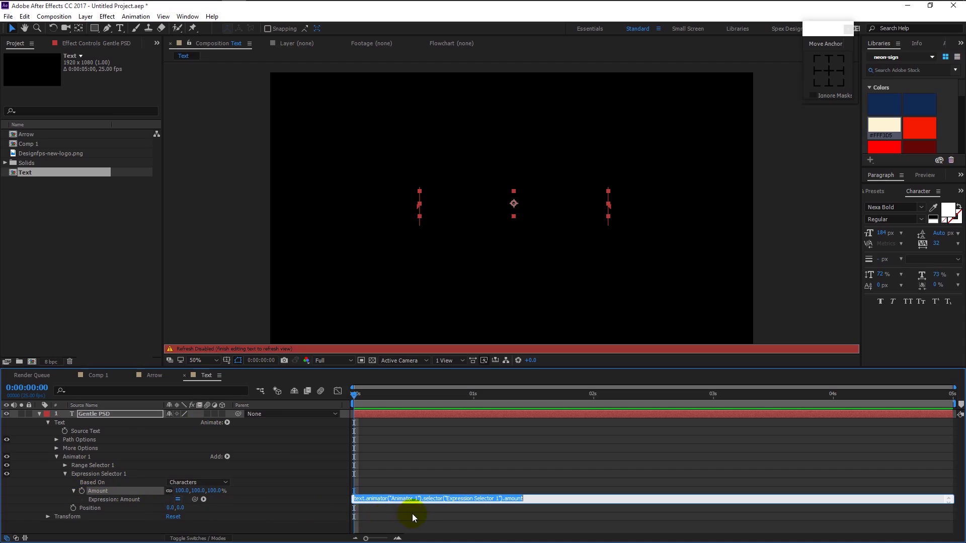
pyautogui.press('BackSpace')
pyautogui.hotkey('ctrl', 'v')
pyautogui.click(388, 492)
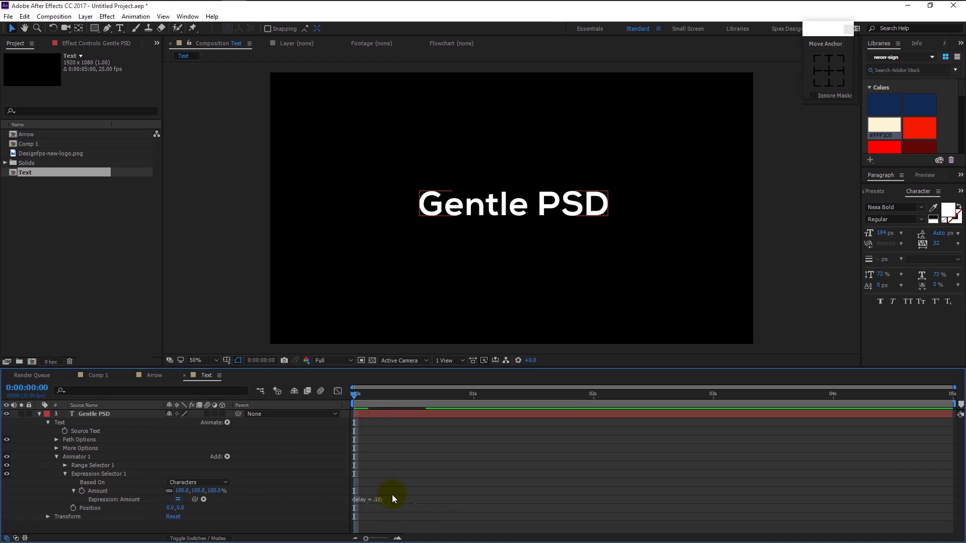
pyautogui.moveTo(391, 521)
pyautogui.mouseDown()
pyautogui.moveTo(410, 505)
pyautogui.moveTo(403, 494)
pyautogui.moveTo(384, 529)
pyautogui.mouseUp()
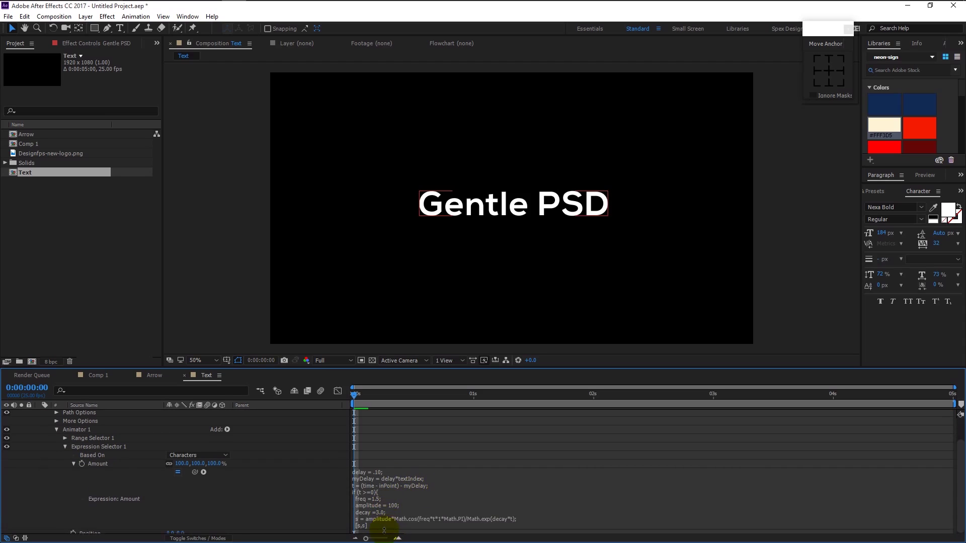
# - Review the Amount expression code of Expression Selector 1 and preview the text composition from the first frame
pyautogui.scroll(-1, 432, 500)
pyautogui.click(462, 502)
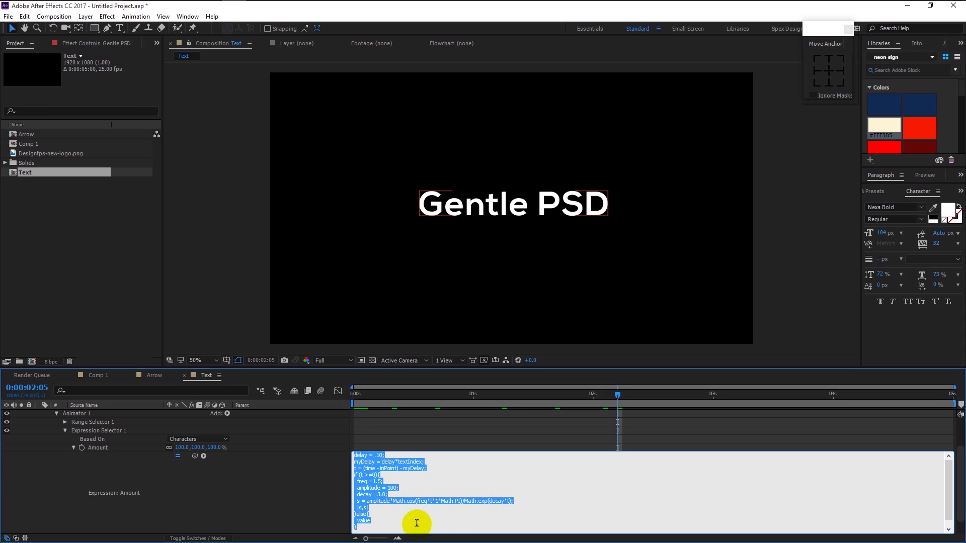
pyautogui.click(438, 522)
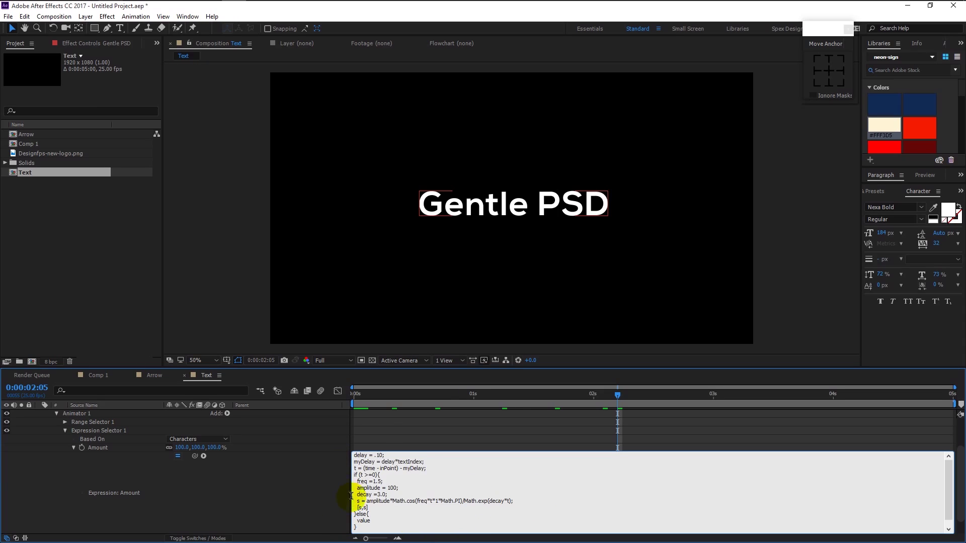
pyautogui.click(385, 451)
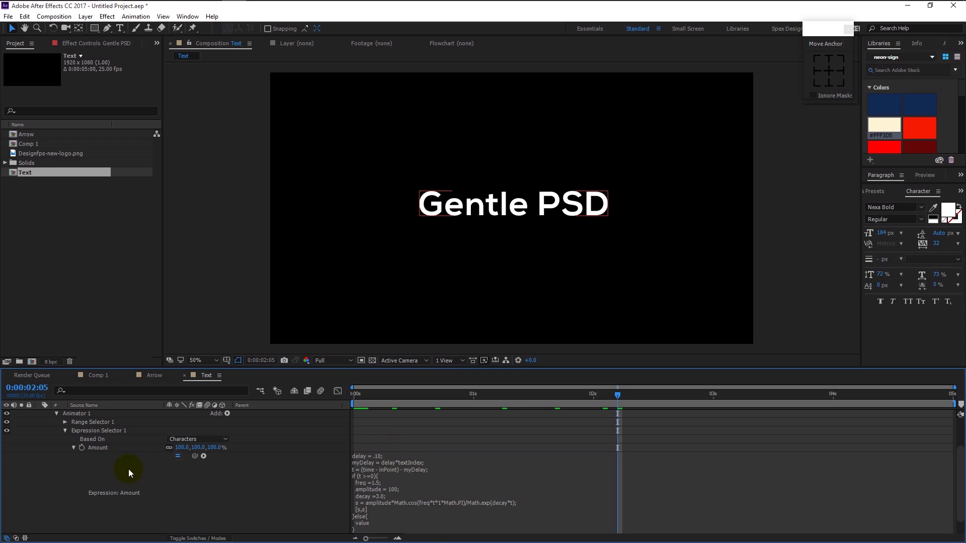
pyautogui.scroll(3, 59, 456)
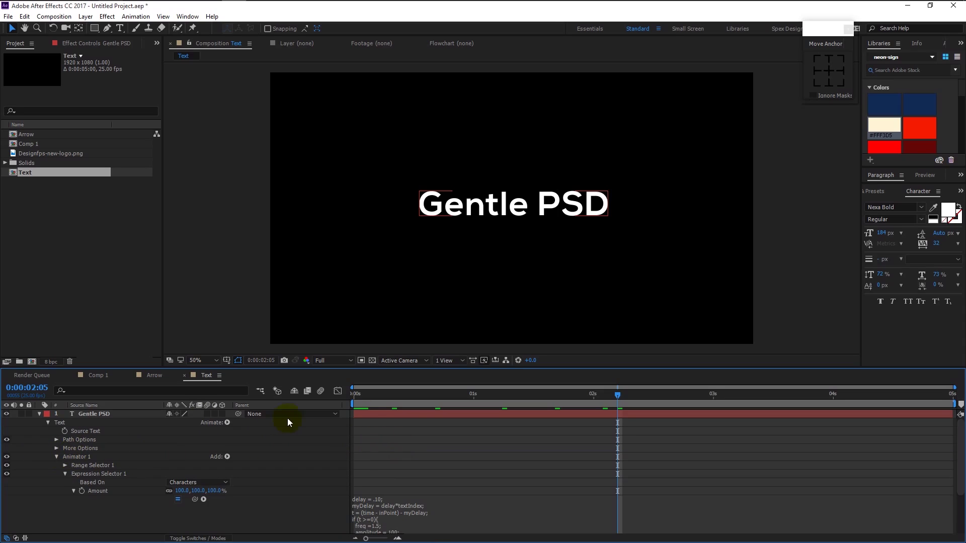
pyautogui.press('Home')
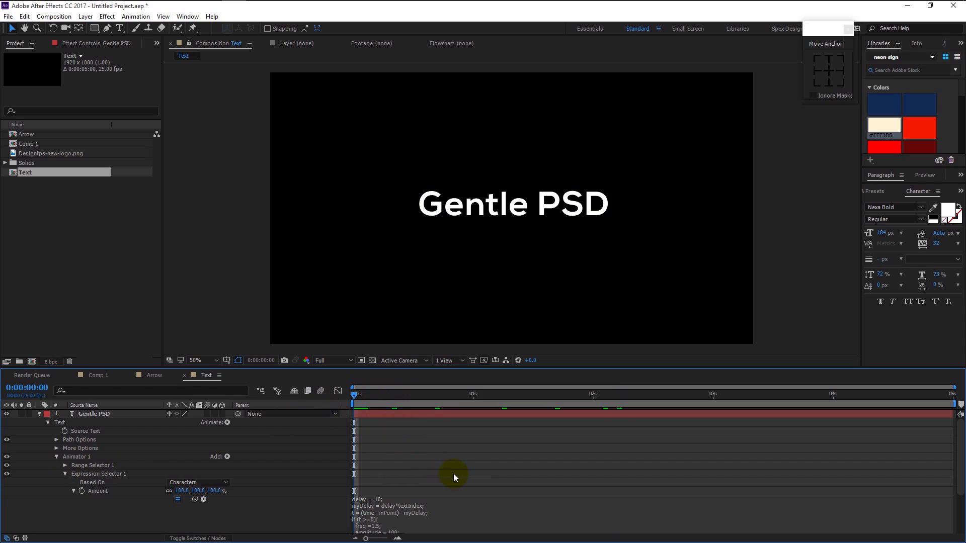
pyautogui.press('space')
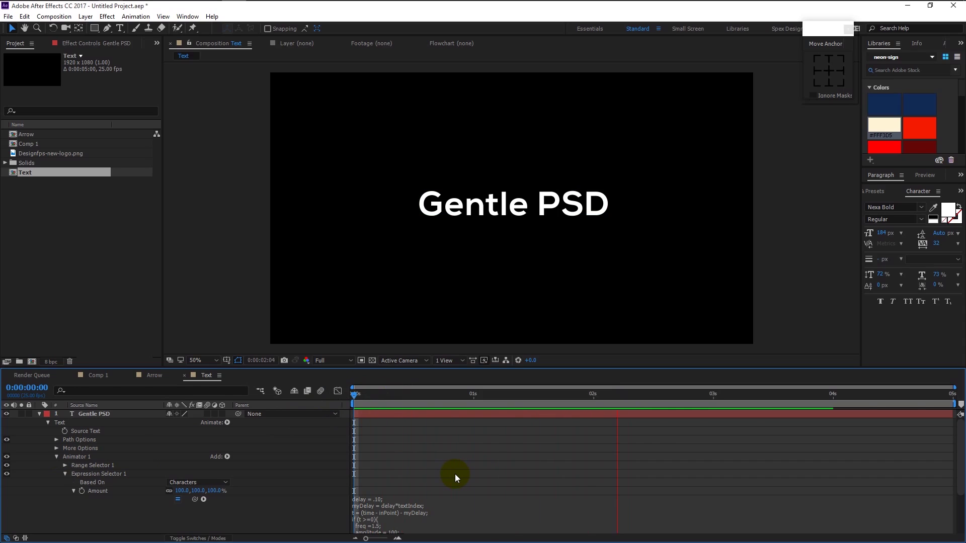
pyautogui.press('space')
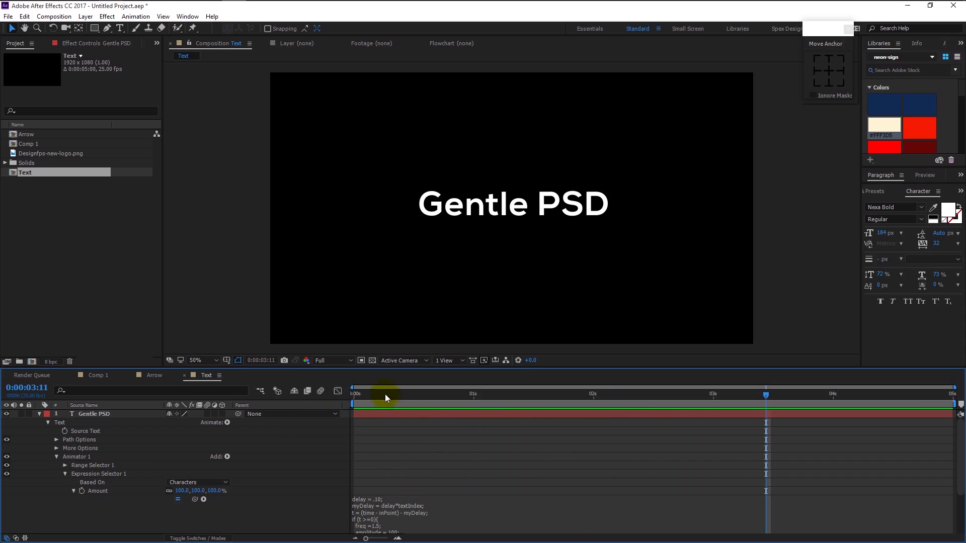
# - Set the text animator's Position to 0.0, 176.0, keeping the Amount expression as it is
pyautogui.scroll(-3, 140, 524)
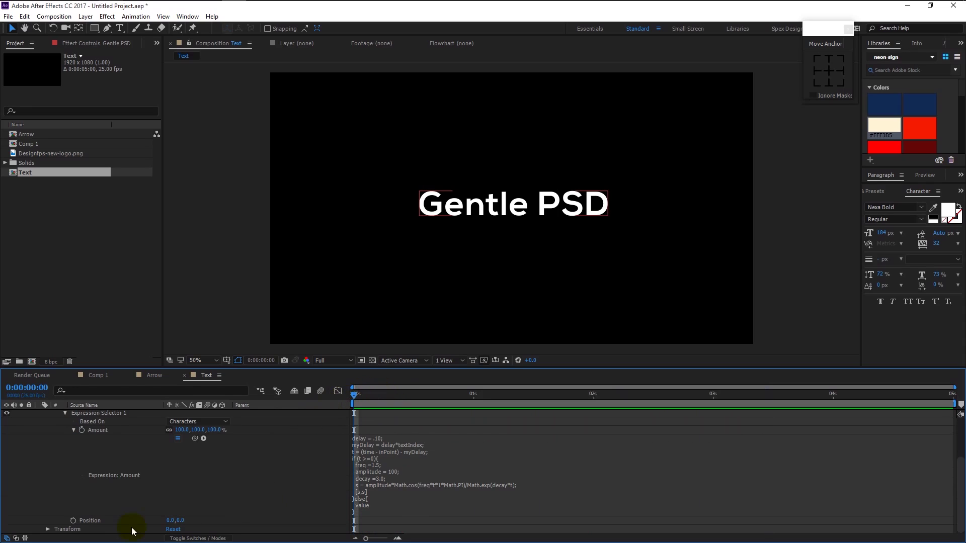
pyautogui.moveTo(178, 526); pyautogui.dragTo(267, 524)
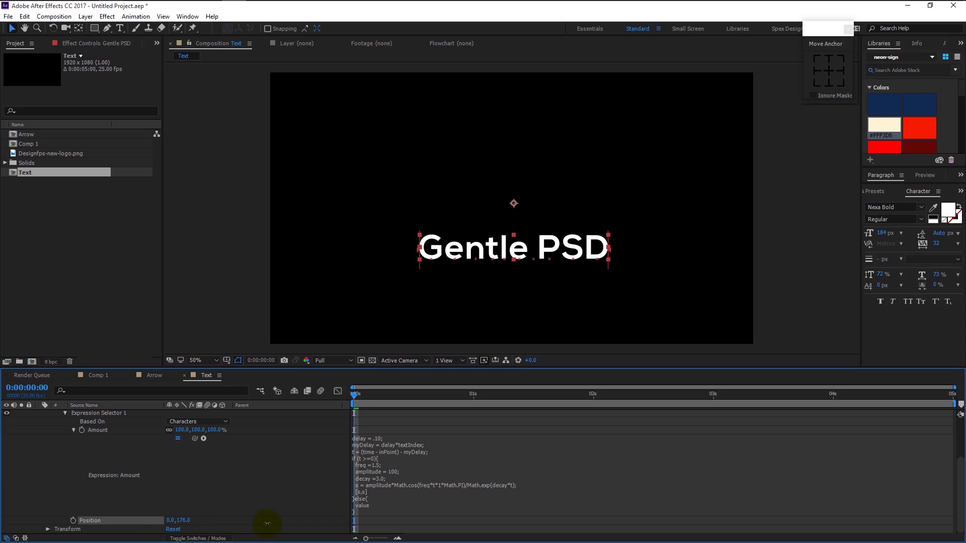
pyautogui.click(419, 445)
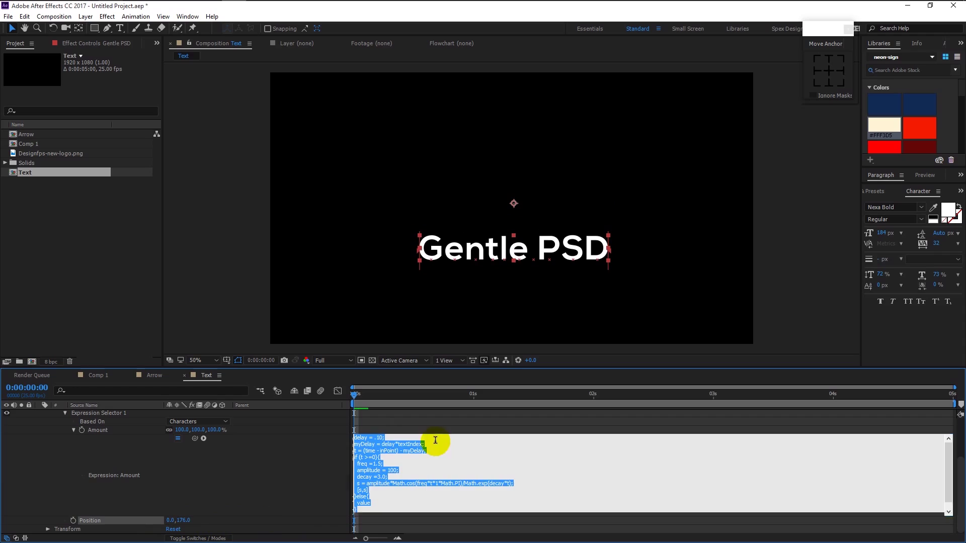
pyautogui.click(454, 434)
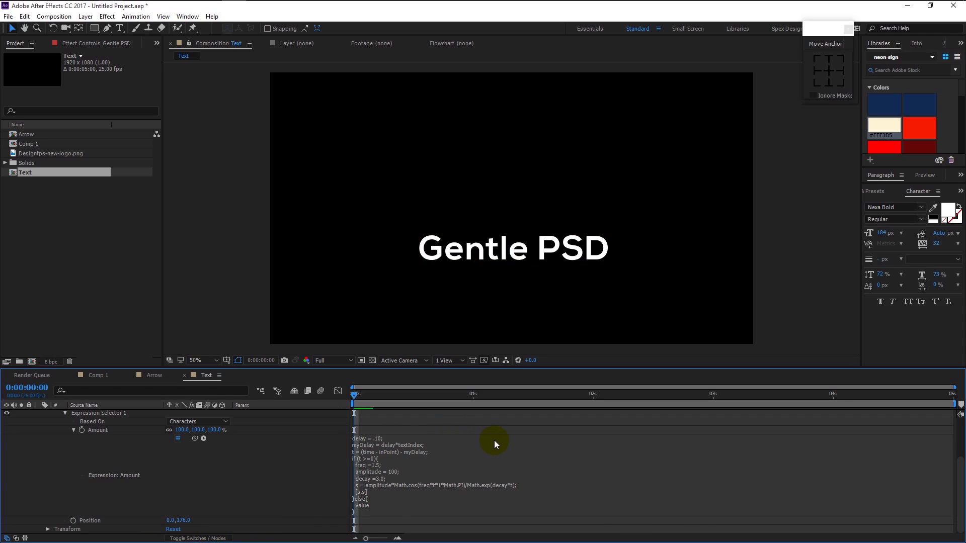
# - Play the text animation several times from the first frame to check the per-character bounce
pyautogui.press('space')
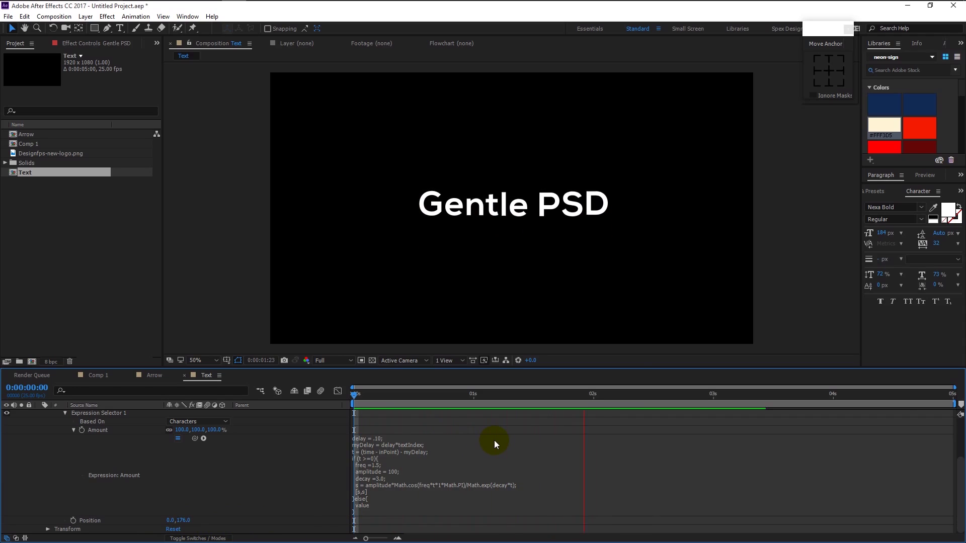
pyautogui.press('space')
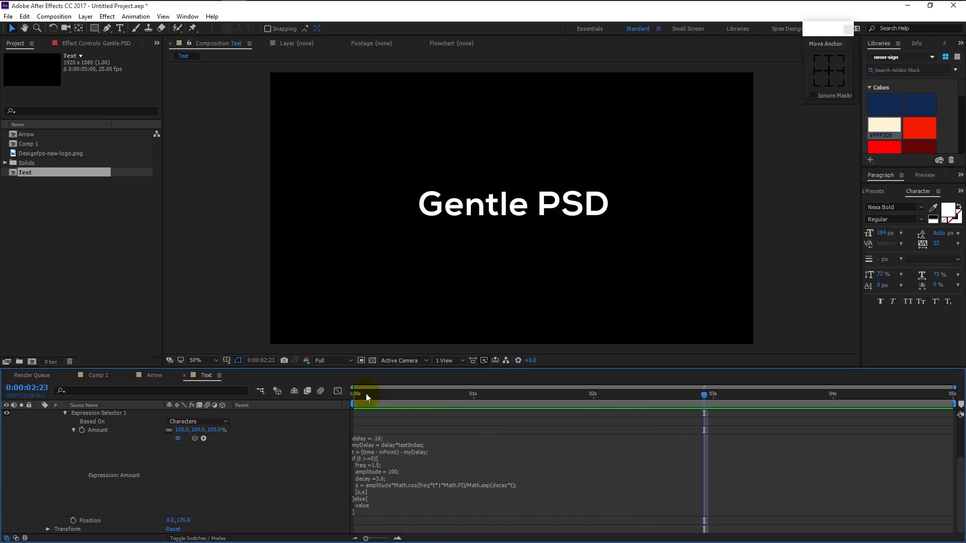
pyautogui.moveTo(367, 396); pyautogui.dragTo(344, 393)
pyautogui.press('space')
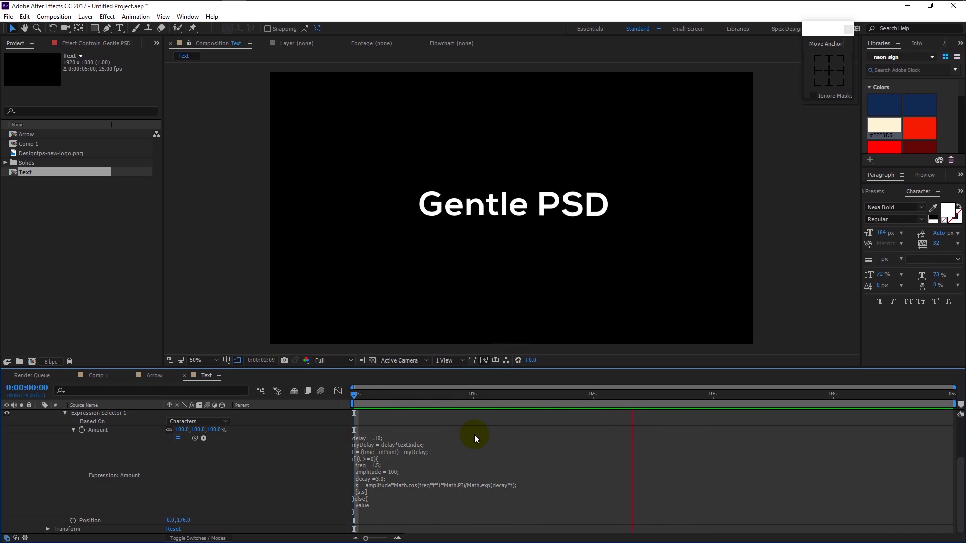
pyautogui.moveTo(360, 397); pyautogui.dragTo(339, 403)
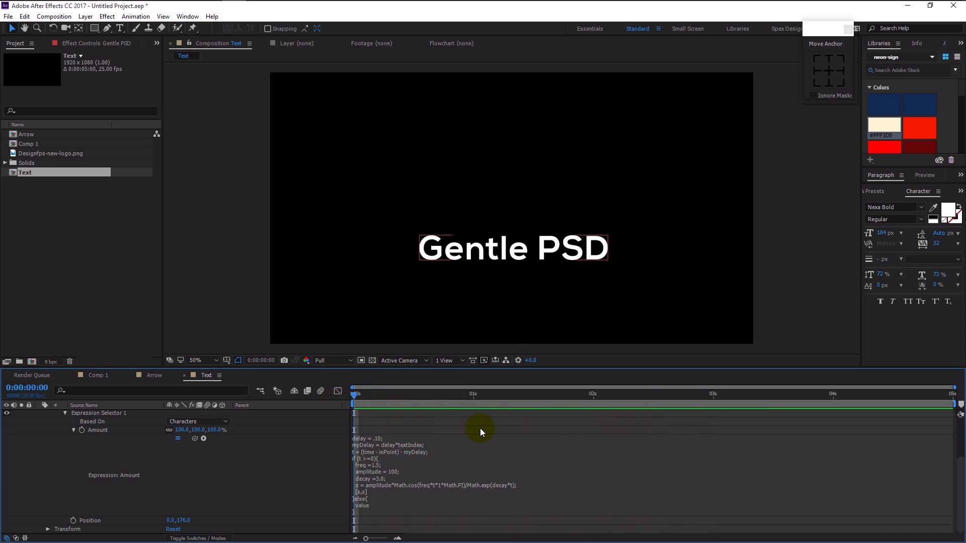
pyautogui.press('space')
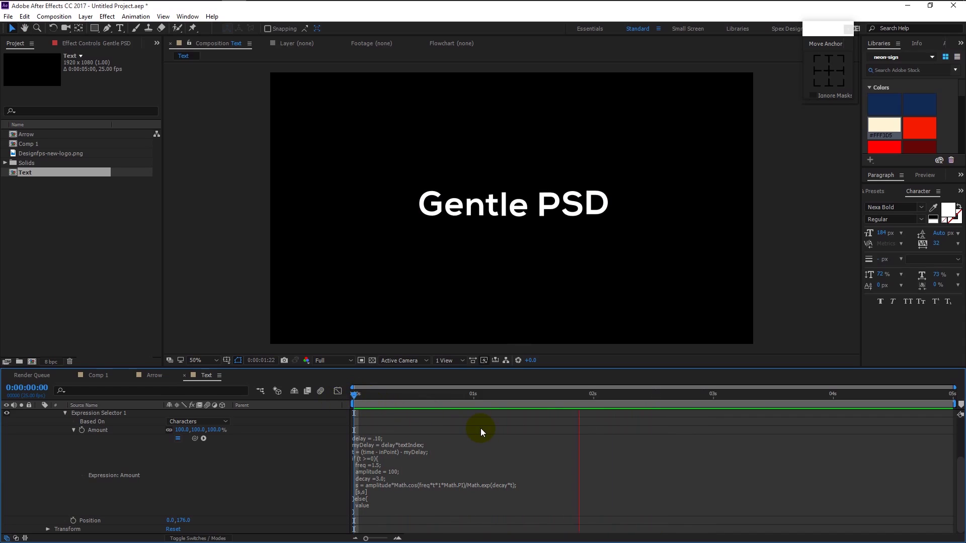
pyautogui.press('space')
# - Collapse the text layer, draw a wide rectangle shape over the Gentle PSD text at 0:00:02:04, and centre its anchor point
pyautogui.scroll(3, 216, 498)
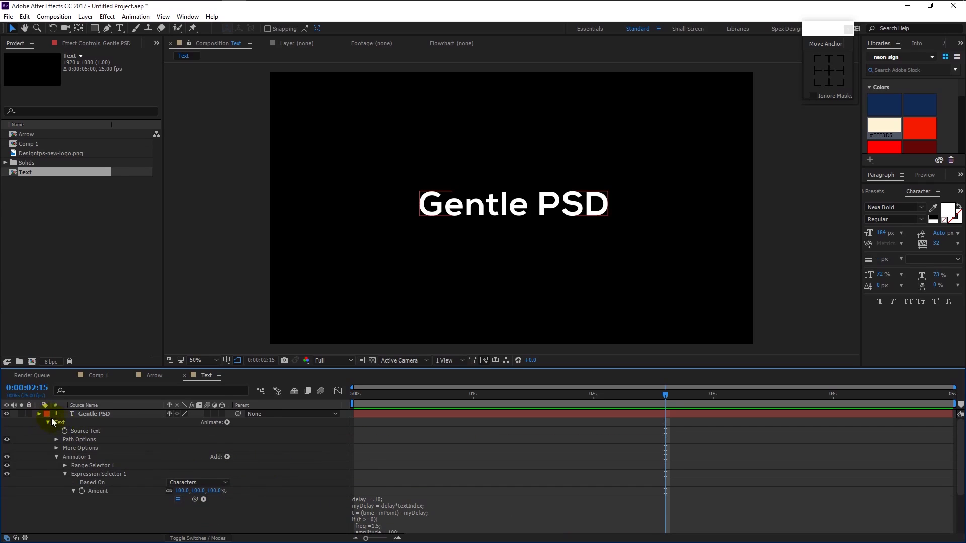
pyautogui.click(39, 414)
pyautogui.moveTo(437, 396); pyautogui.dragTo(612, 424)
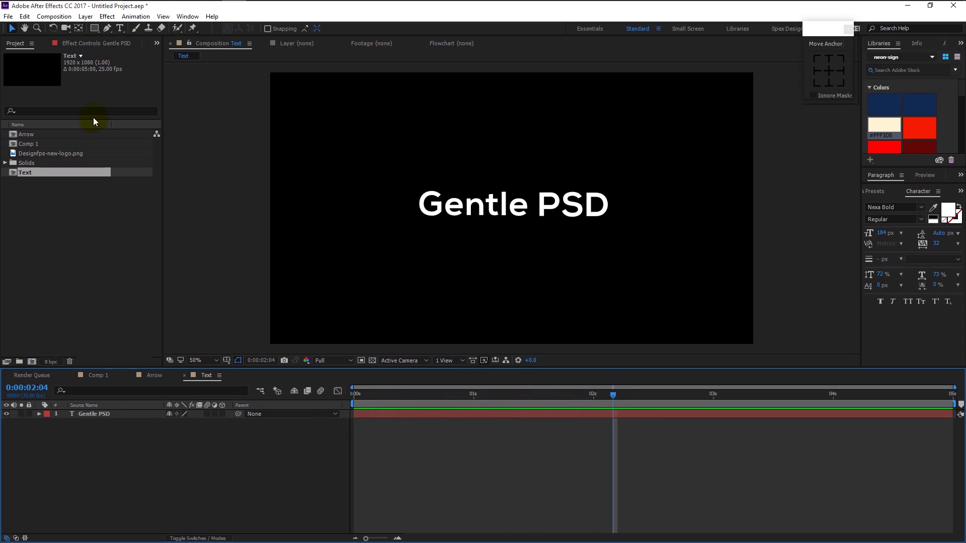
pyautogui.click(95, 28)
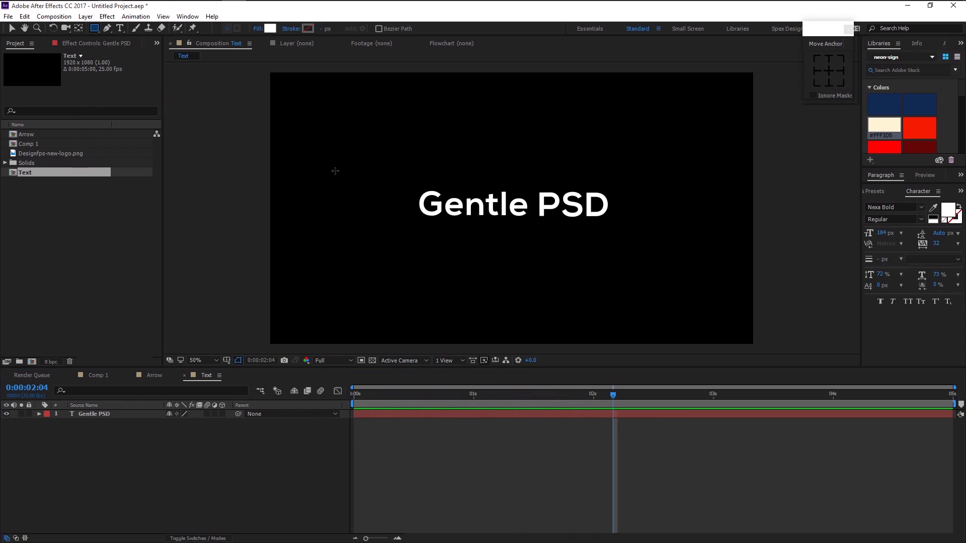
pyautogui.moveTo(288, 155); pyautogui.dragTo(748, 220)
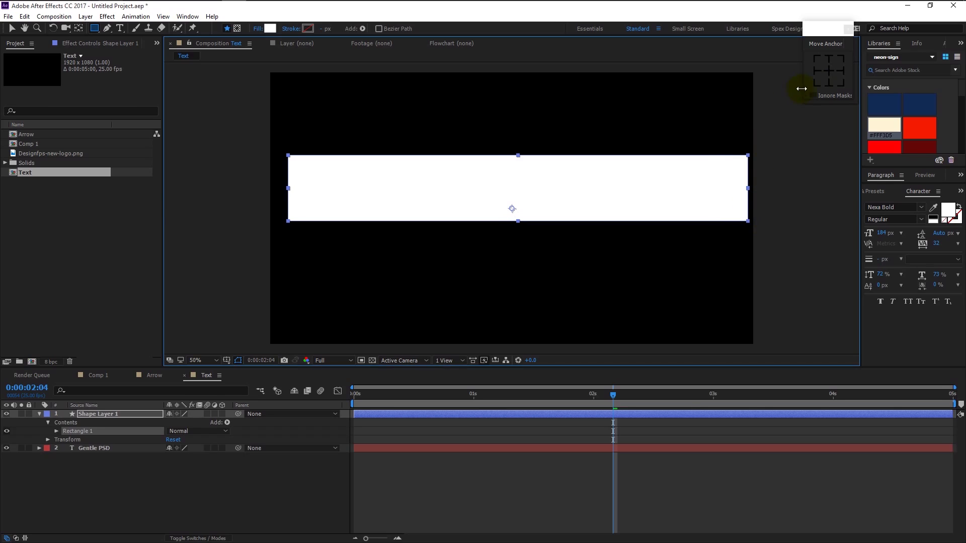
pyautogui.click(830, 76)
# - Change the rectangle's fill color to red FF3F3F and deselect the layer
pyautogui.click(273, 30)
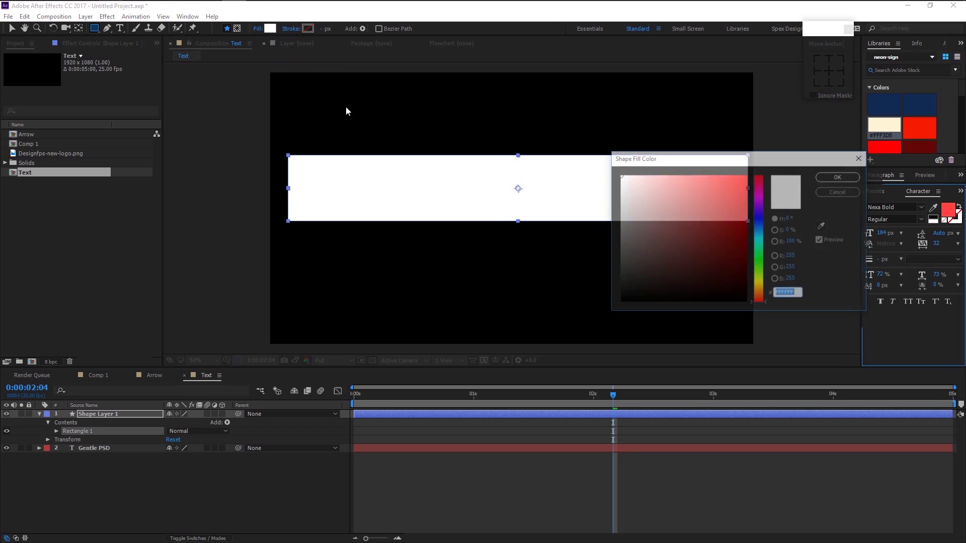
pyautogui.moveTo(669, 237); pyautogui.dragTo(715, 165)
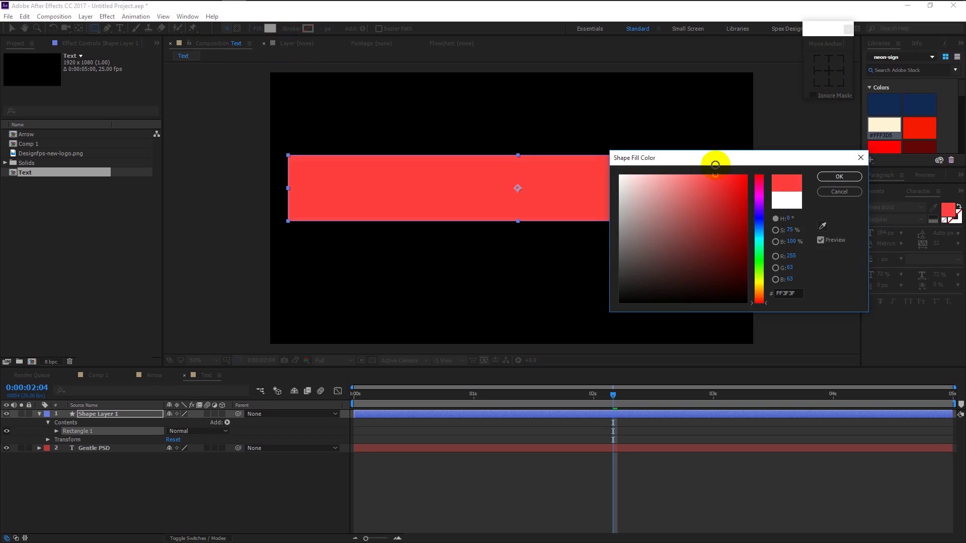
pyautogui.click(839, 177)
pyautogui.click(169, 483)
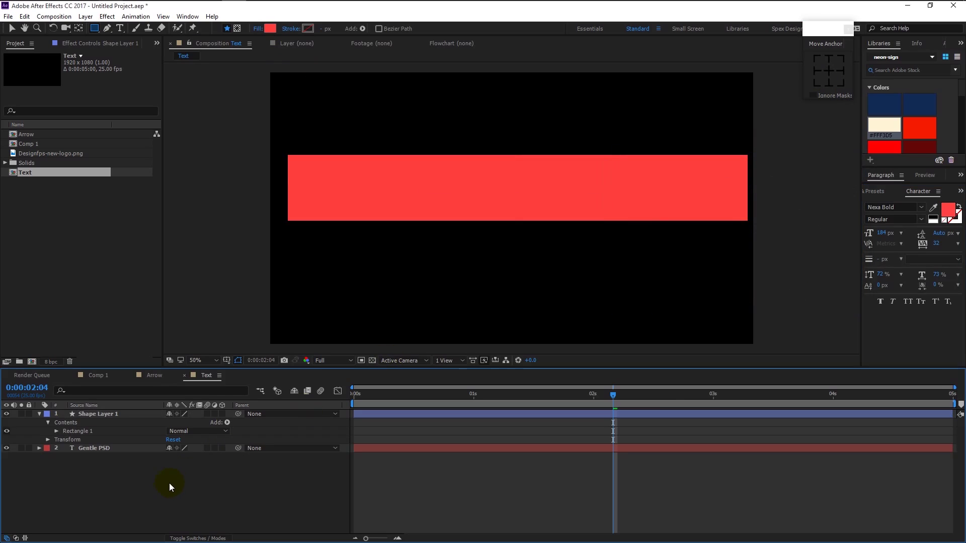
# - Set the Gentle PSD text layer's track matte to Alpha Matte "Shape Layer 1"
pyautogui.click(101, 414)
pyautogui.click(130, 449)
pyautogui.click(214, 538)
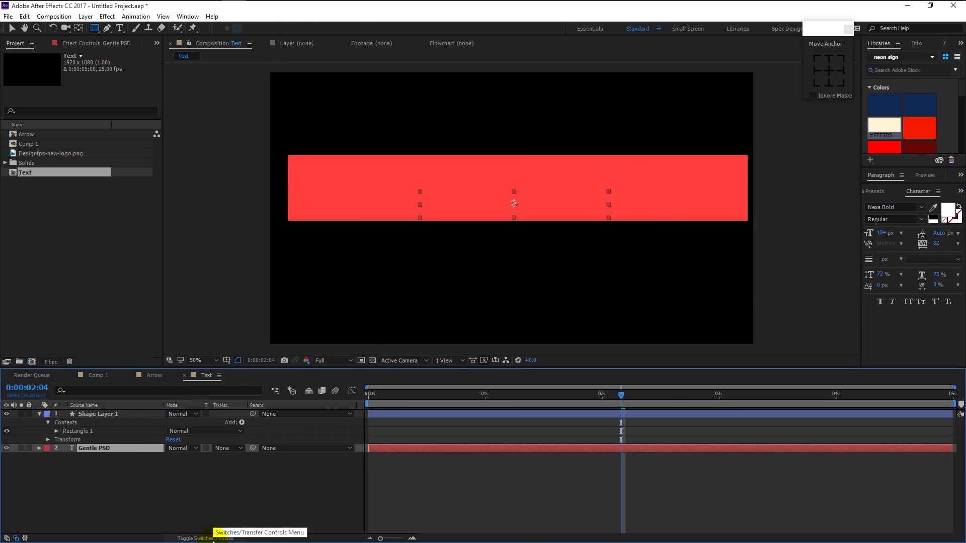
pyautogui.click(225, 449)
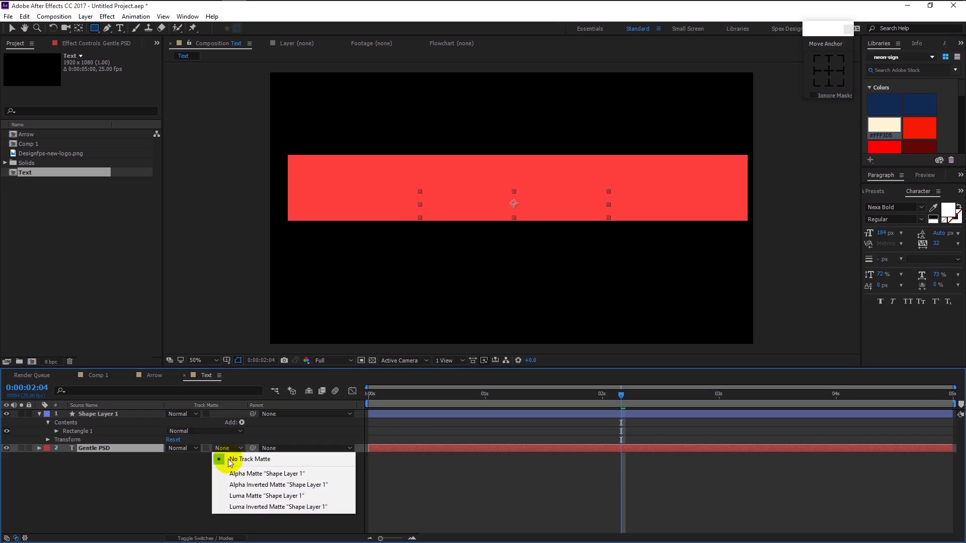
pyautogui.click(234, 472)
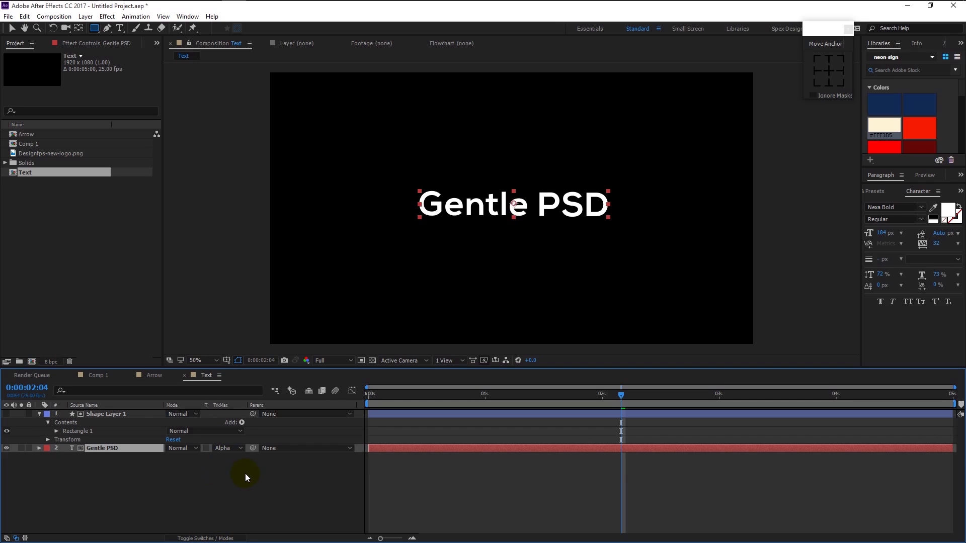
# - Preview the matted text reveal from the first frame
pyautogui.moveTo(391, 397); pyautogui.dragTo(275, 406)
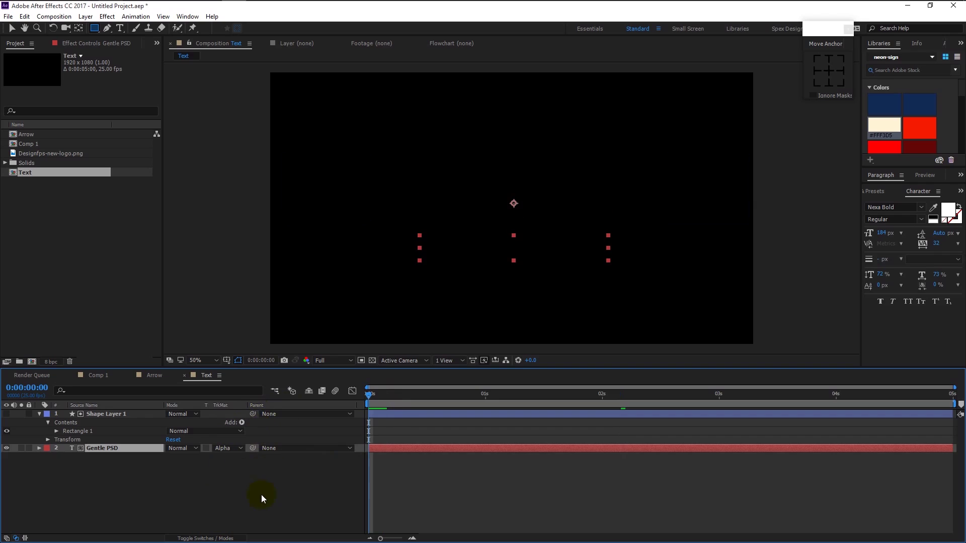
pyautogui.click(336, 498)
pyautogui.press('space')
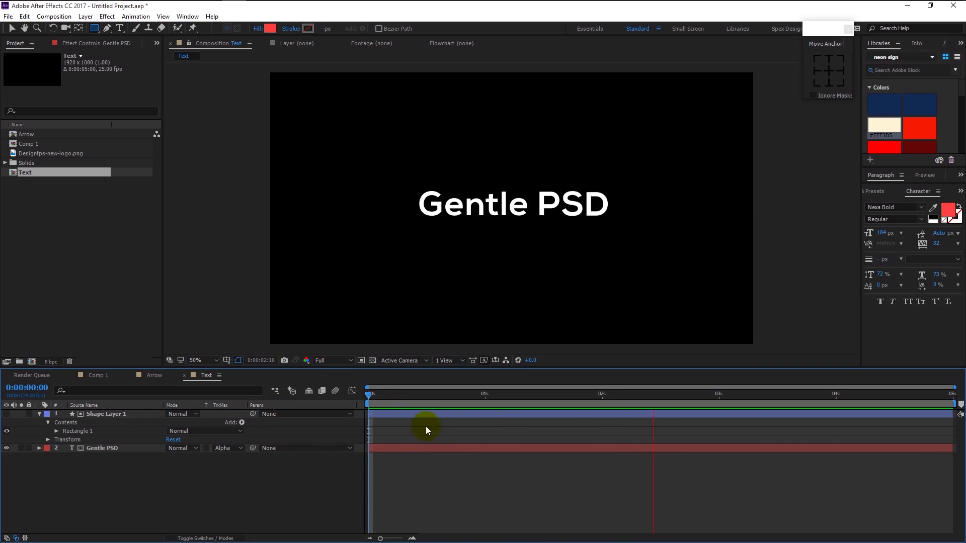
pyautogui.press('space')
pyautogui.press('space')
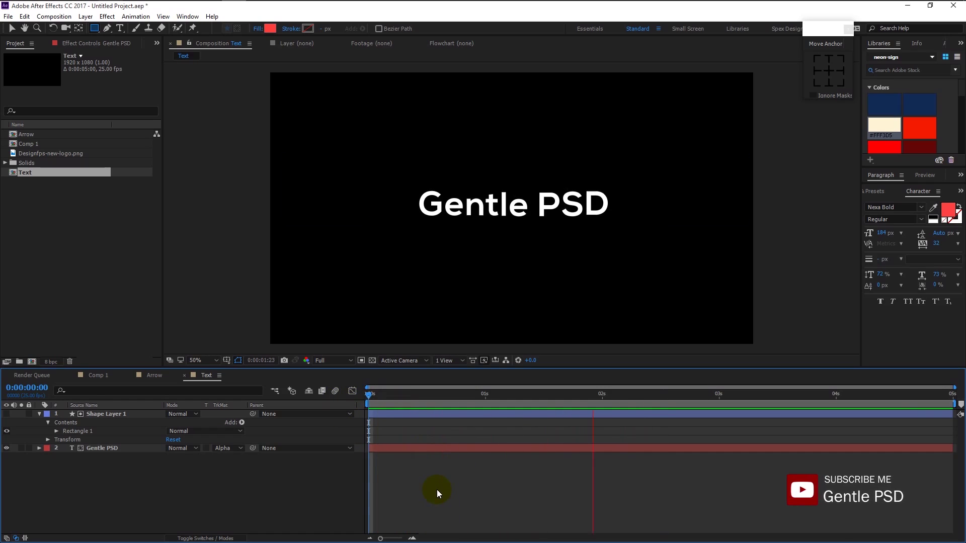
pyautogui.click(370, 397)
pyautogui.press('space')
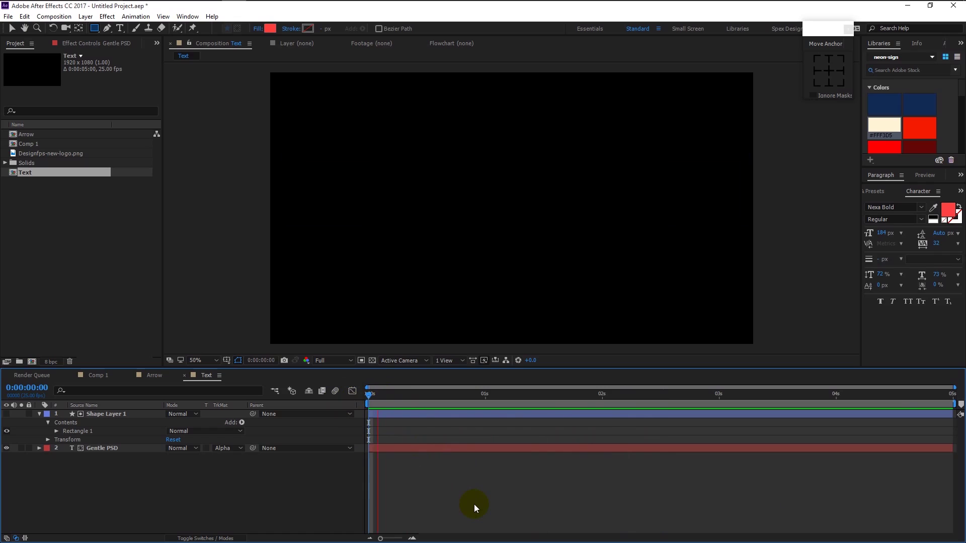
pyautogui.press('space')
# - Add the Text composition as the top layer of Comp 1 and scale it to 59%
pyautogui.click(97, 375)
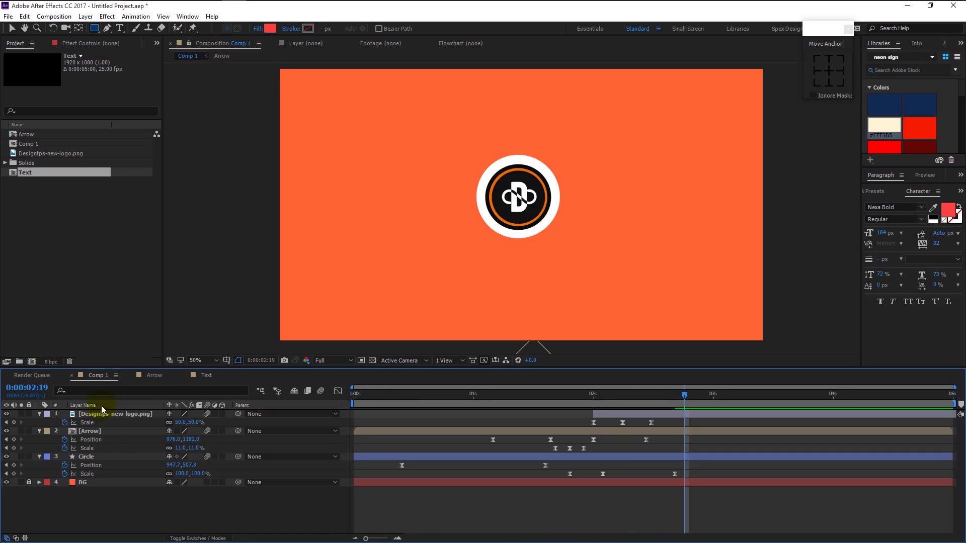
pyautogui.moveTo(30, 191); pyautogui.dragTo(98, 410)
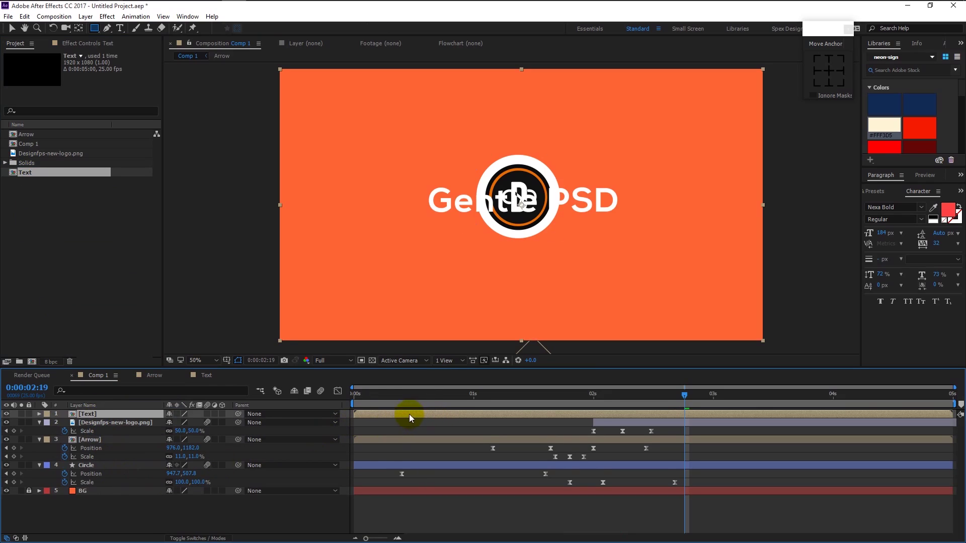
pyautogui.press('s')
pyautogui.moveTo(199, 422); pyautogui.dragTo(180, 422)
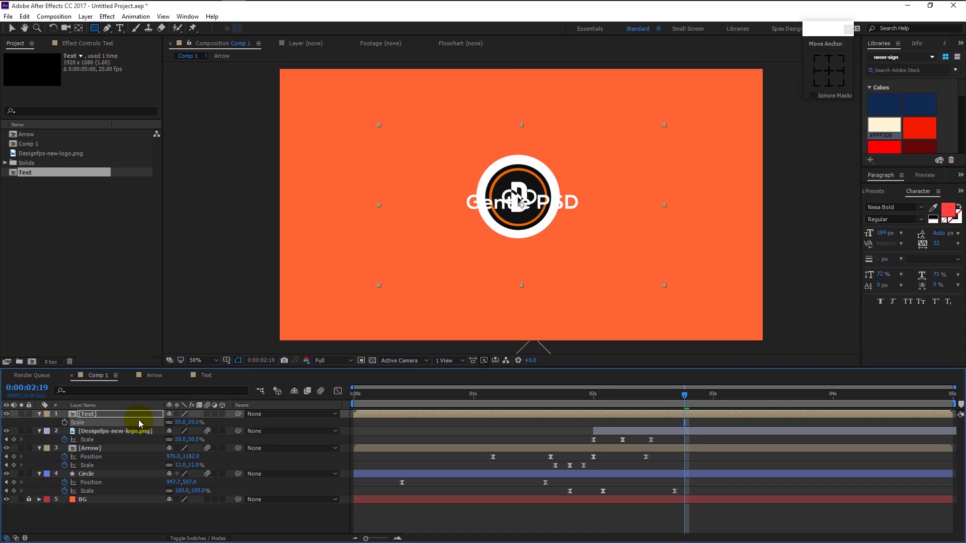
# - Move the Text layer below the logo circle by setting its Position to 960.0, 788.0
pyautogui.press('p')
pyautogui.moveTo(189, 422); pyautogui.dragTo(296, 440)
pyautogui.moveTo(238, 447); pyautogui.dragTo(247, 447)
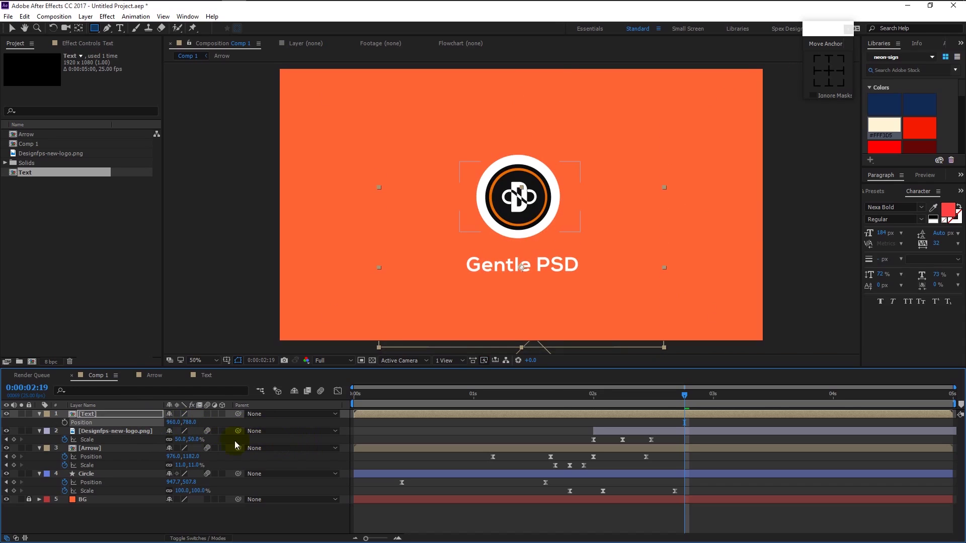
# - Reduce the Text layer's scale to 45% and shift its Position to 954.0, 788.0 to align it under the logo
pyautogui.press('s')
pyautogui.moveTo(189, 422); pyautogui.dragTo(184, 423)
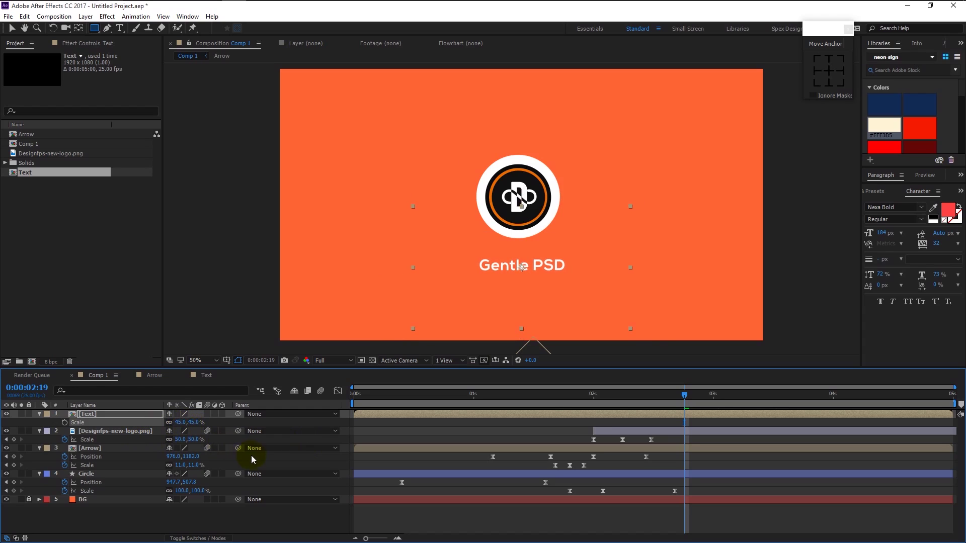
pyautogui.press('p')
pyautogui.moveTo(167, 423); pyautogui.dragTo(165, 424)
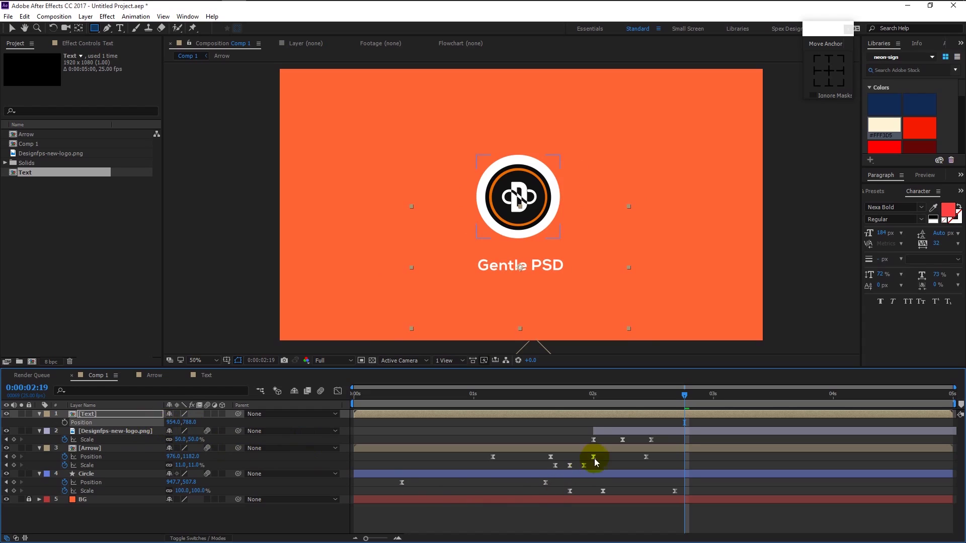